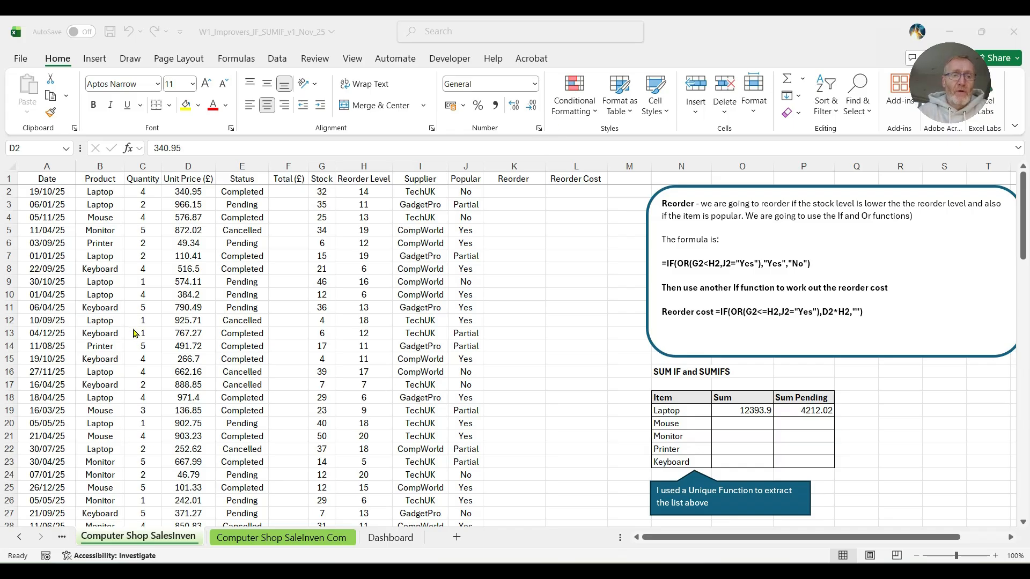
# Step: Format the Unit Price values in D2:D101 as Currency
pyautogui.click(179, 223)
pyautogui.moveTo(185, 192); pyautogui.dragTo(193, 489)
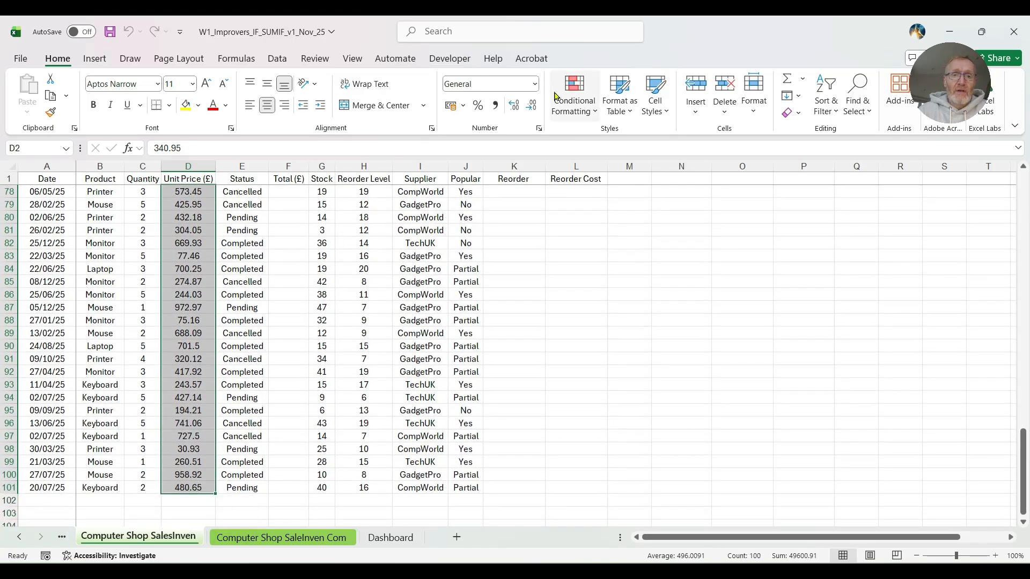
pyautogui.click(534, 84)
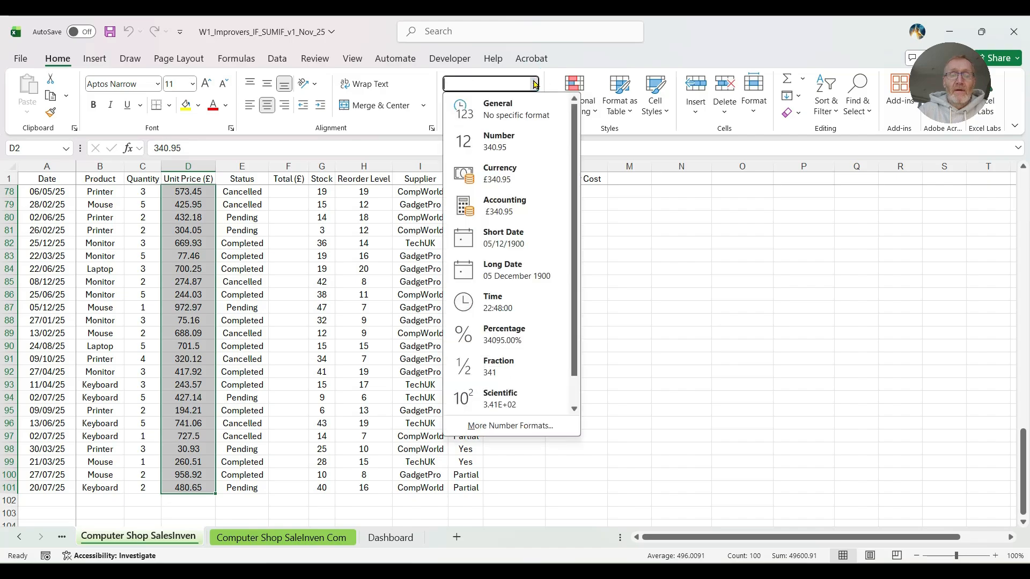
pyautogui.click(502, 172)
pyautogui.scroll(7, 261, 269)
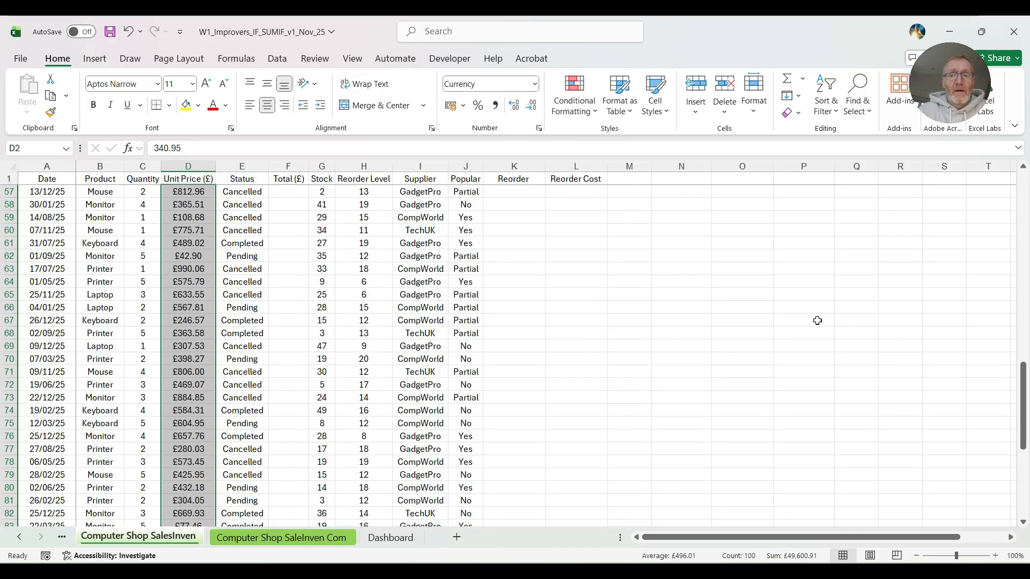
pyautogui.moveTo(1023, 406); pyautogui.dragTo(1027, 135)
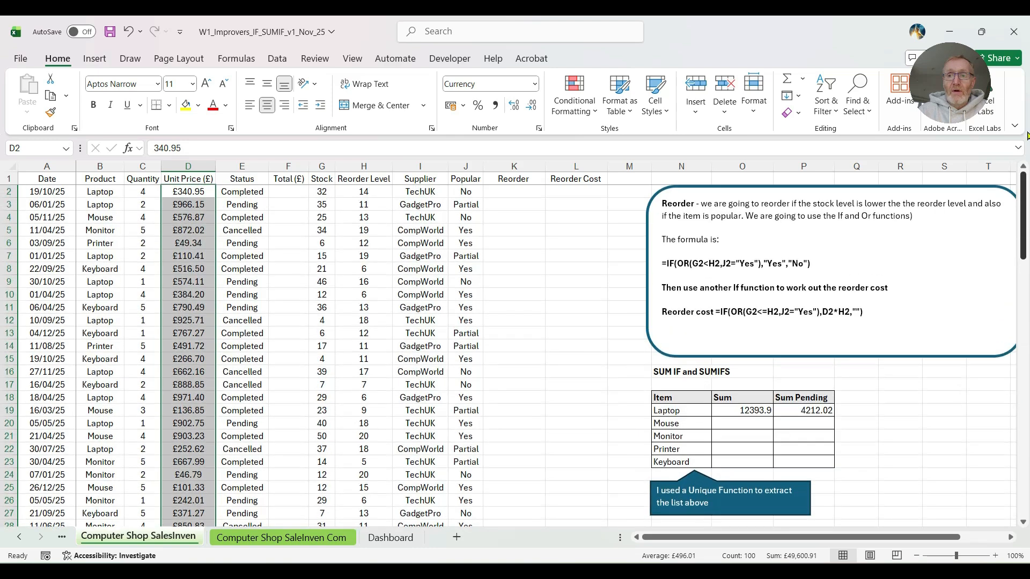
# Step: Enter the formula =C2*D2 in F2 to calculate the first row's total from quantity and unit price
pyautogui.click(280, 191)
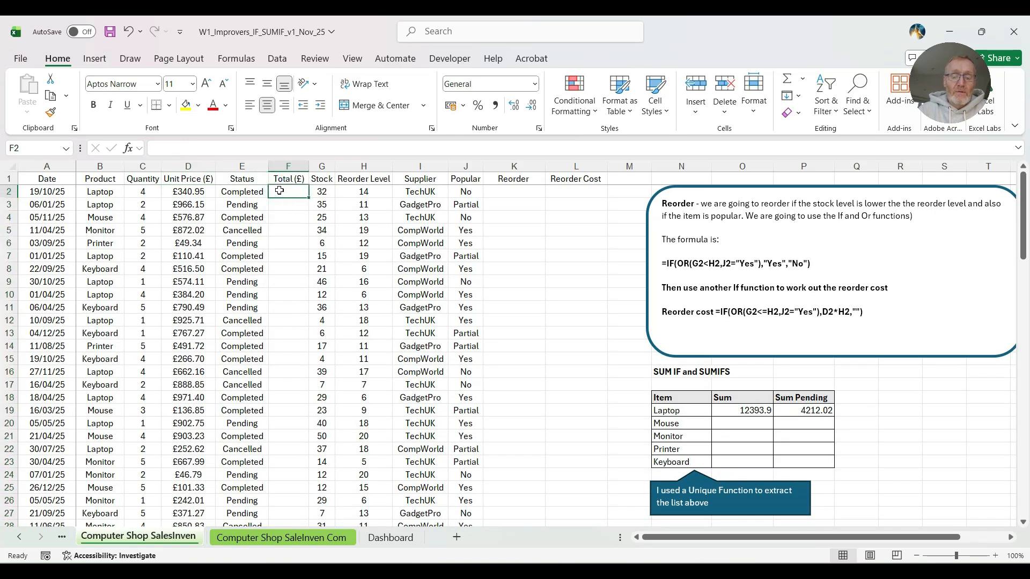
pyautogui.write('=')
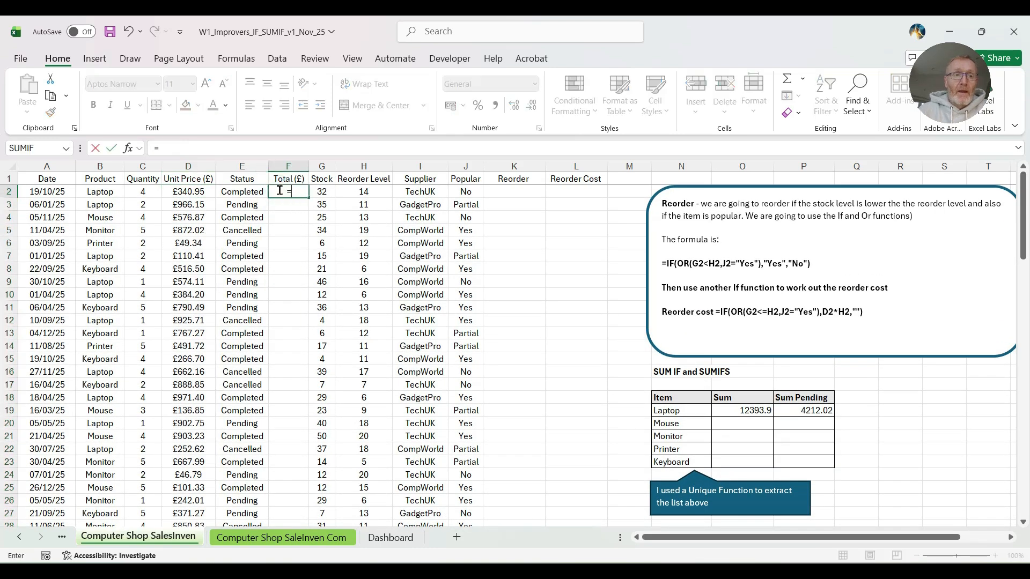
pyautogui.click(148, 191)
pyautogui.write('*')
pyautogui.click(193, 195)
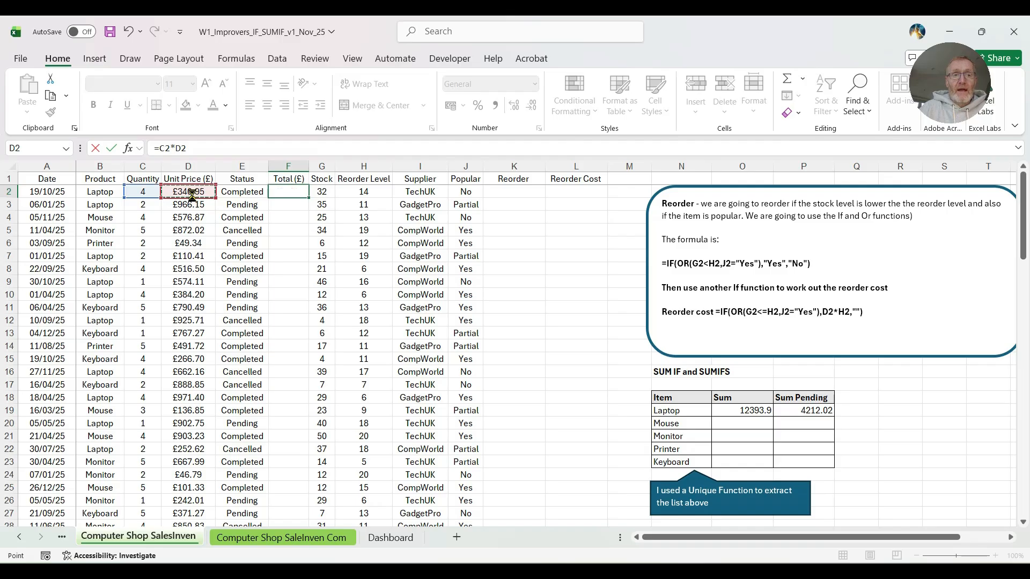
pyautogui.press('Return')
# Step: Fill the F2 total formula down the whole Total (£) column and widen that column slightly
pyautogui.click(296, 192)
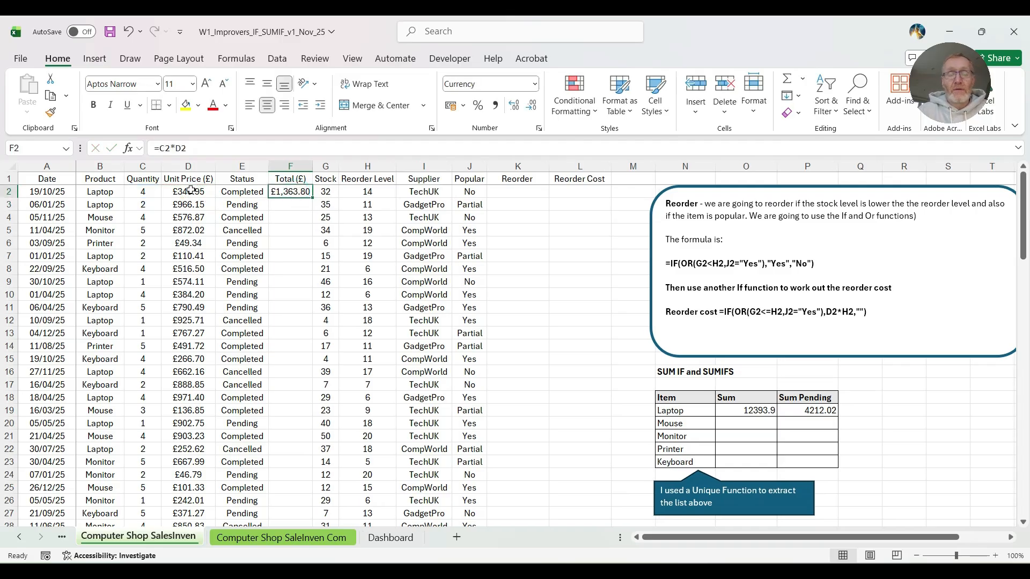
pyautogui.doubleClick(311, 196)
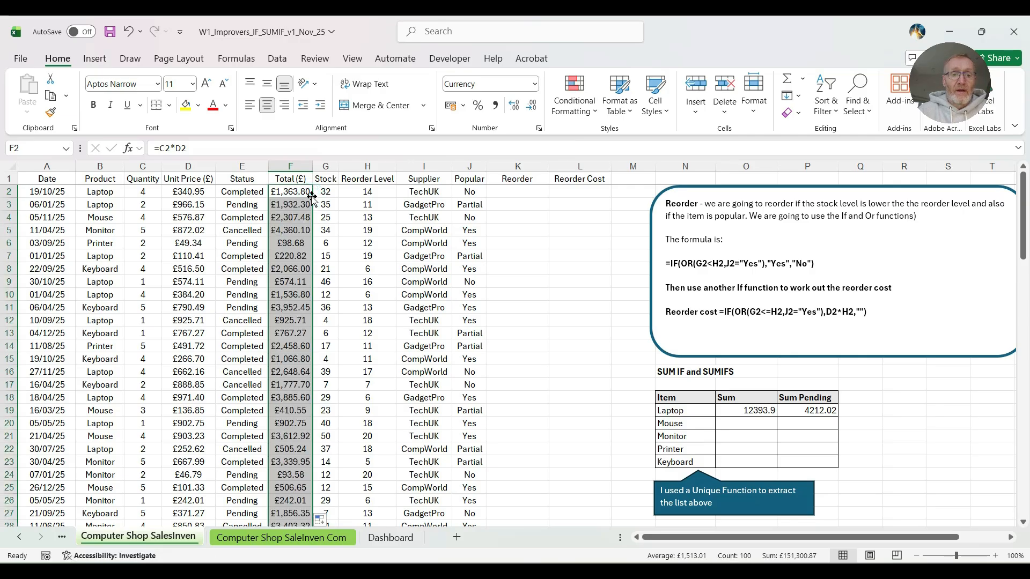
pyautogui.moveTo(312, 167); pyautogui.dragTo(323, 168)
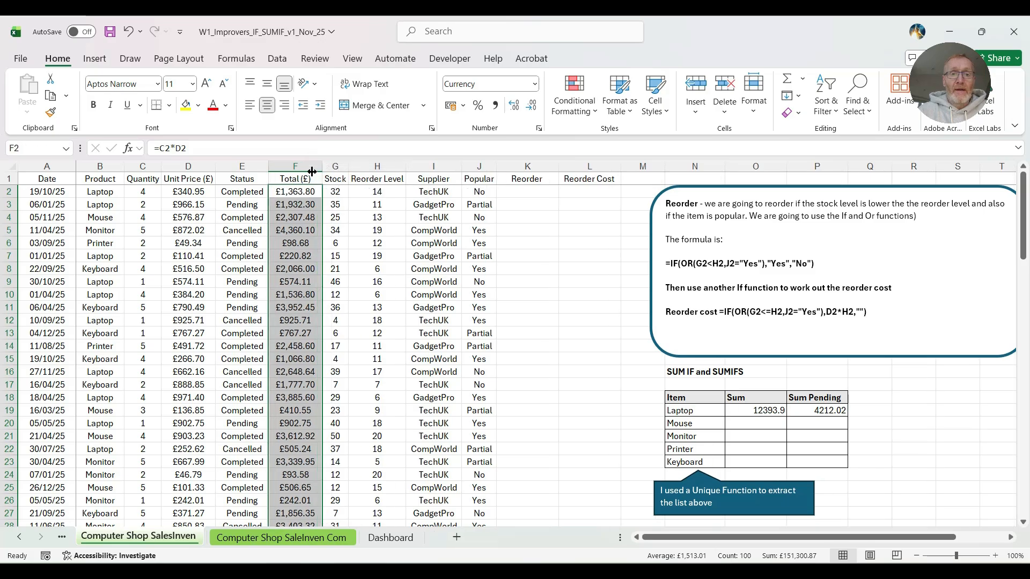
pyautogui.click(544, 192)
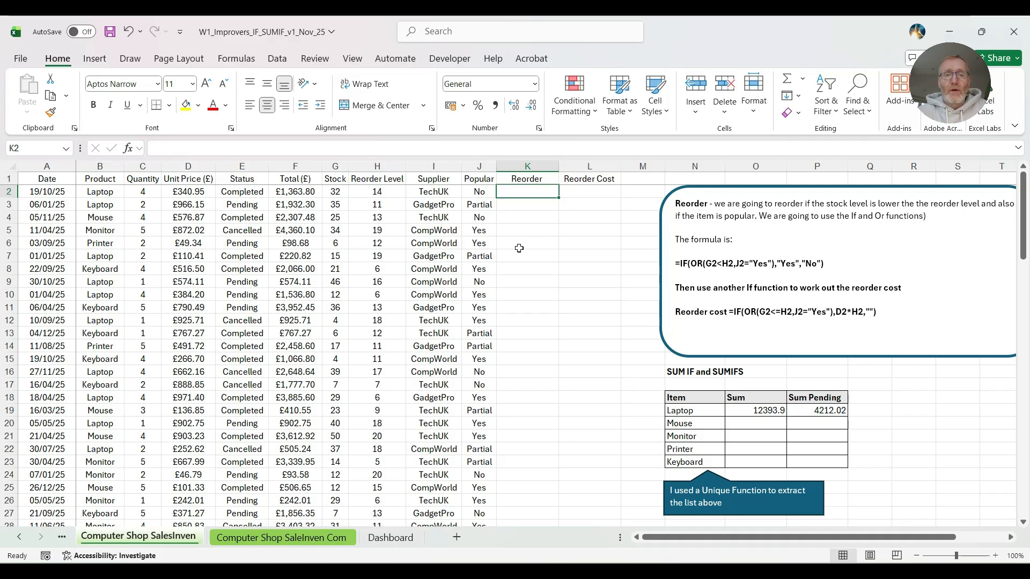
pyautogui.click(472, 192)
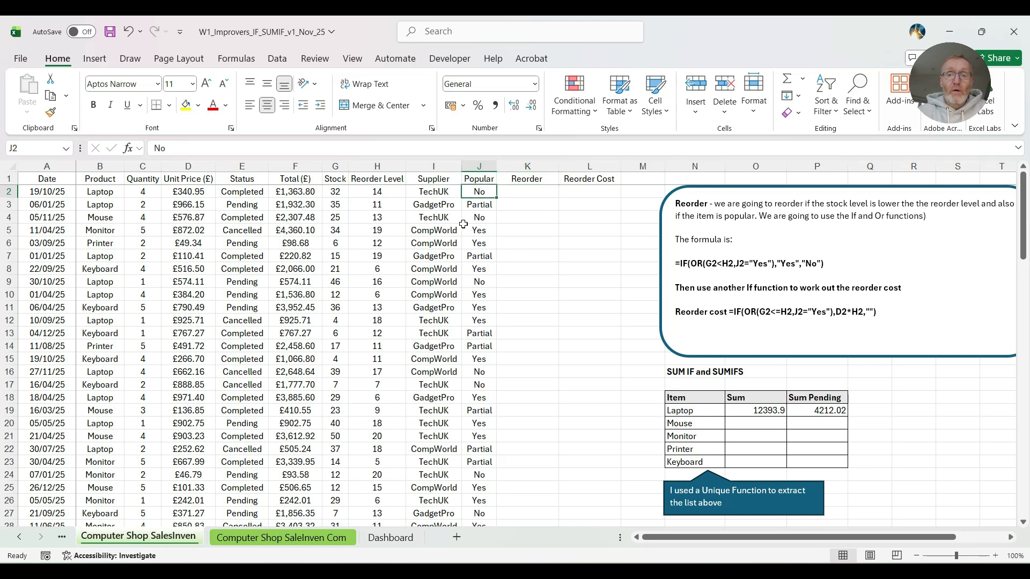
pyautogui.click(335, 192)
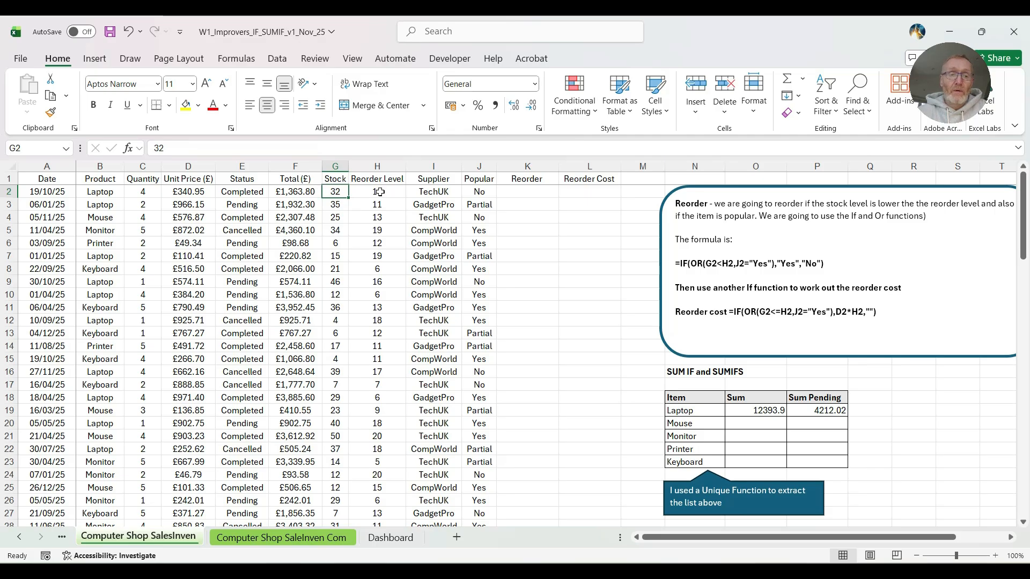
# Step: Begin an IF formula in K2 with the logical test OR(G2<=H2,J2="Yes")
pyautogui.click(527, 192)
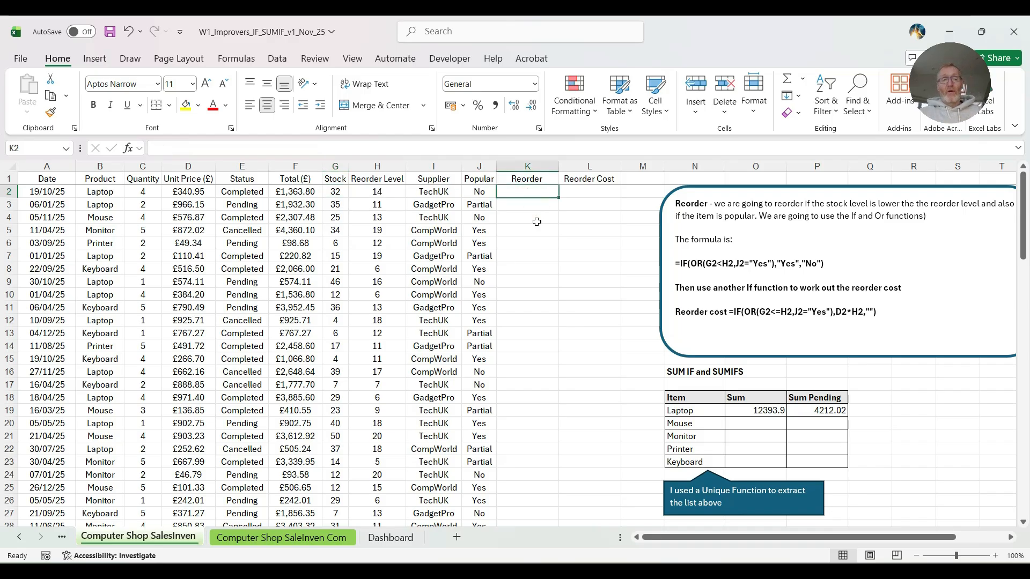
pyautogui.write('=')
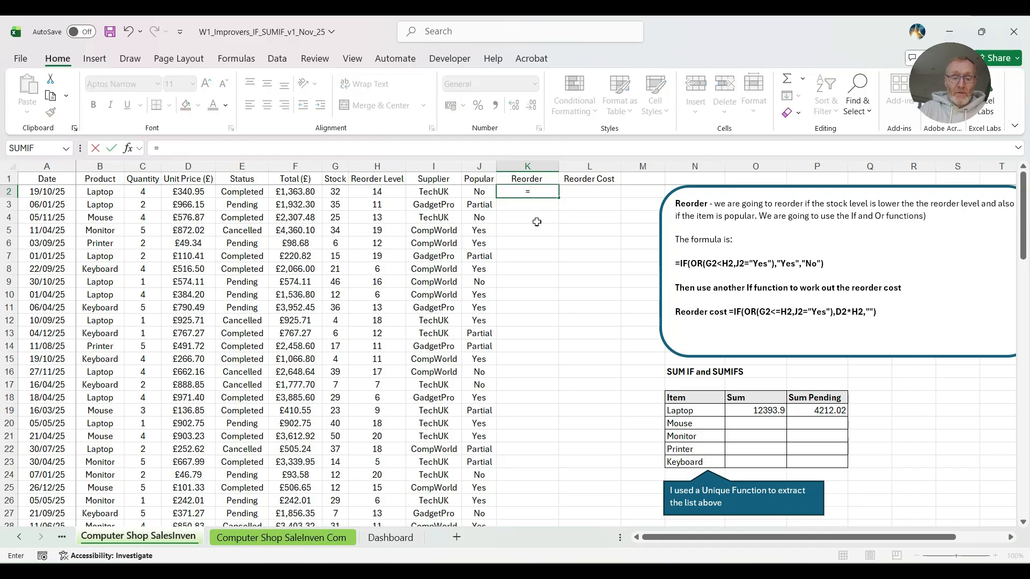
pyautogui.write('if(')
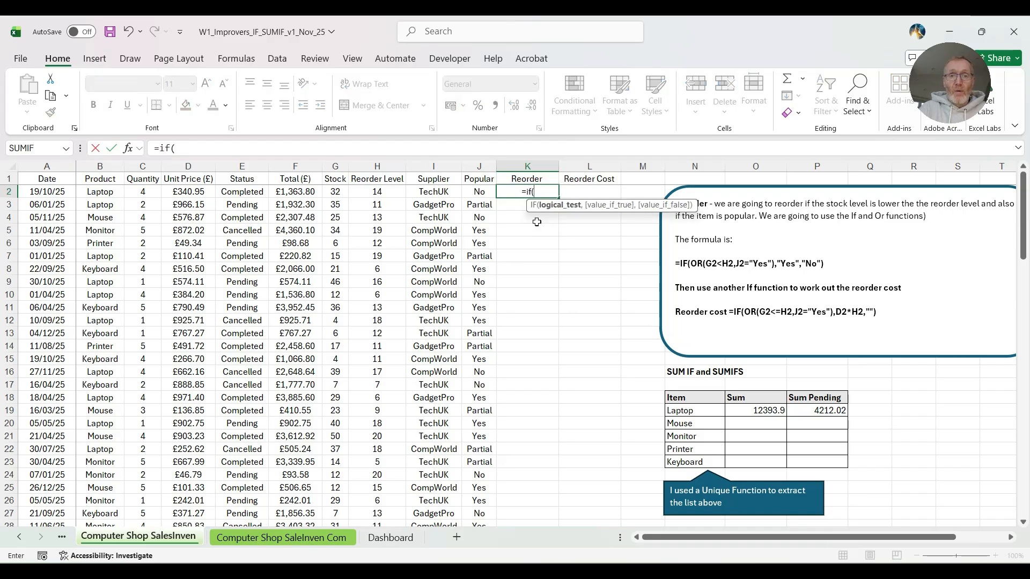
pyautogui.write('or(')
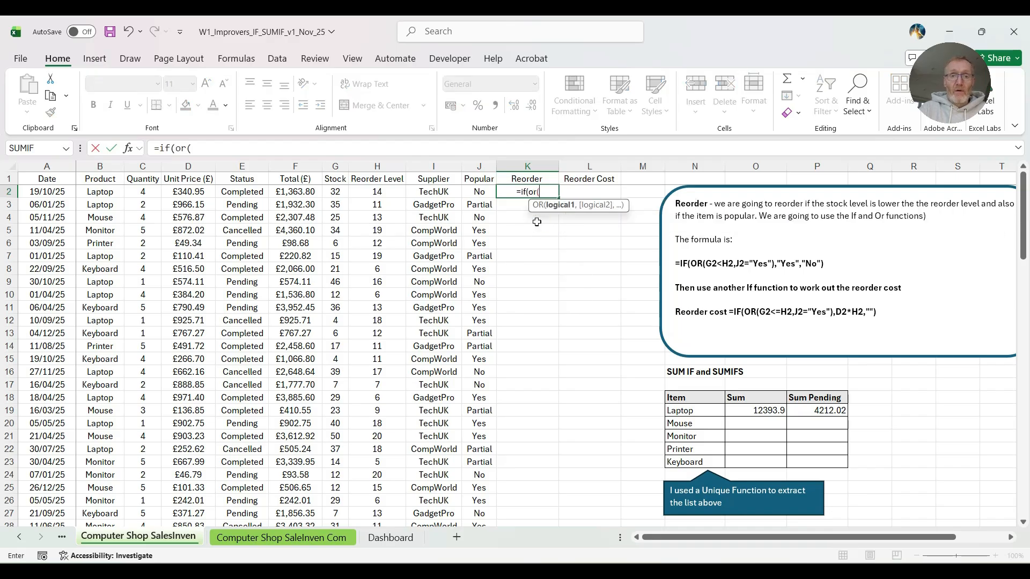
pyautogui.click(333, 192)
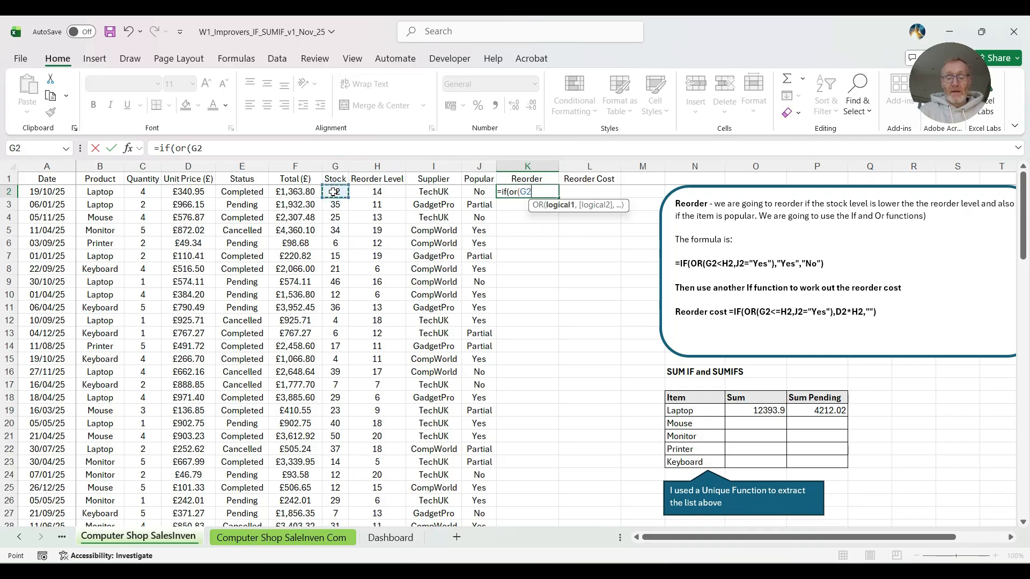
pyautogui.write('<=')
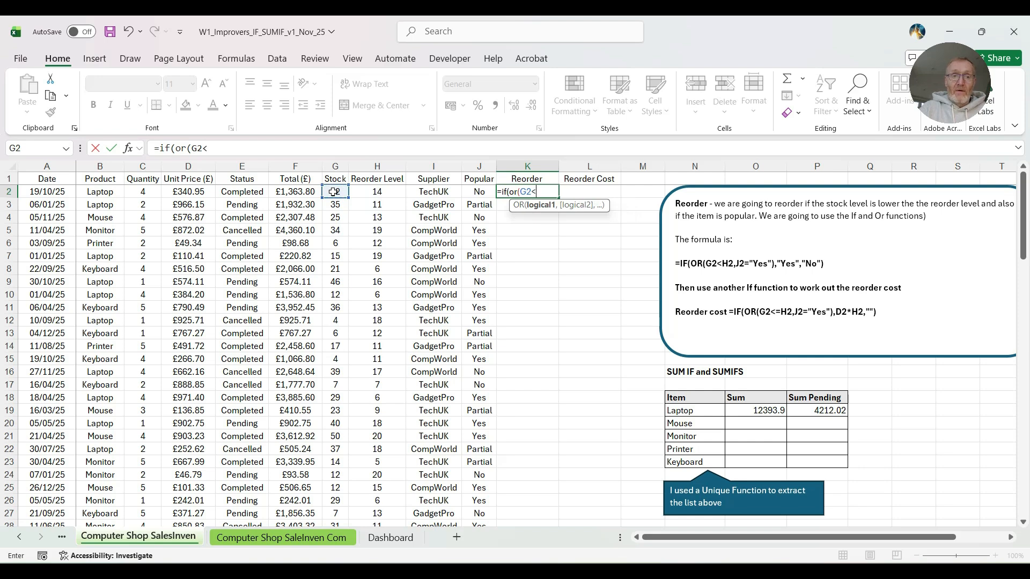
pyautogui.click(376, 193)
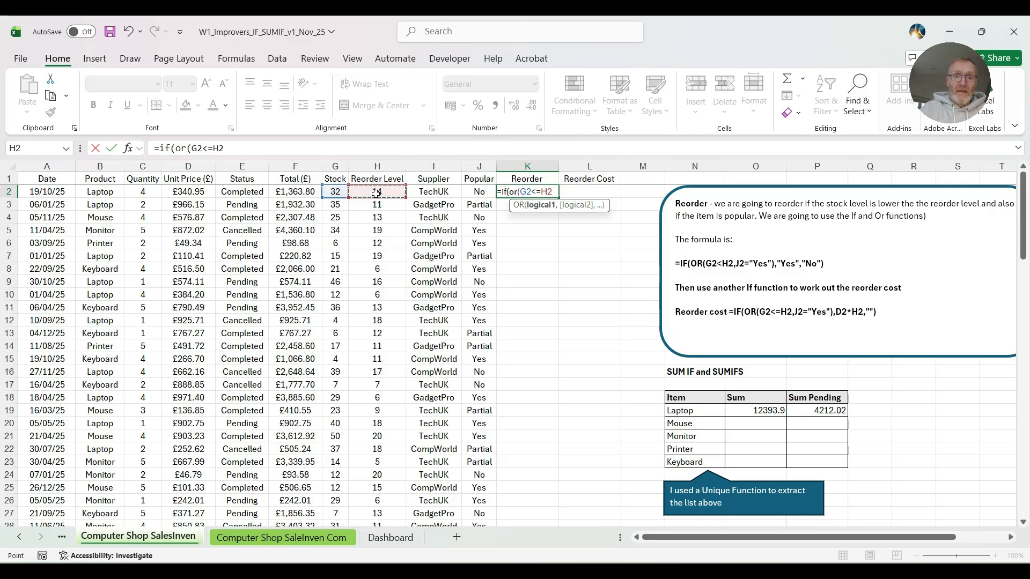
pyautogui.write(',')
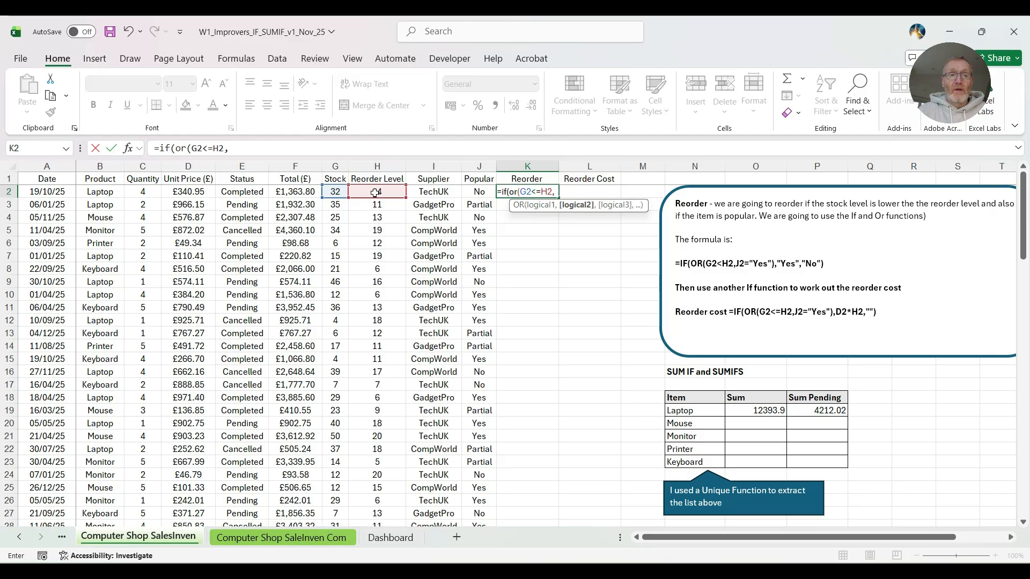
pyautogui.click(479, 192)
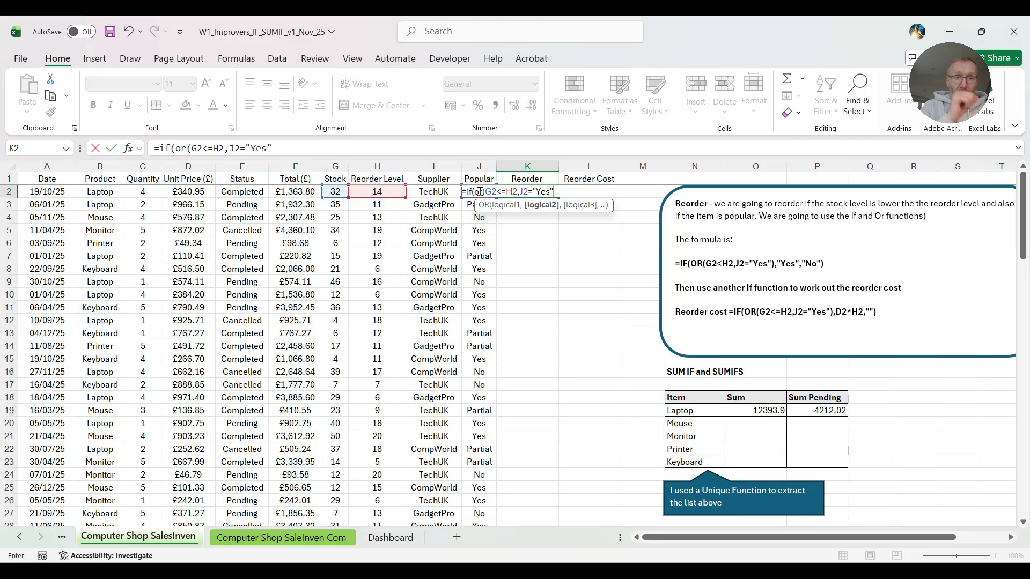
pyautogui.write(')')
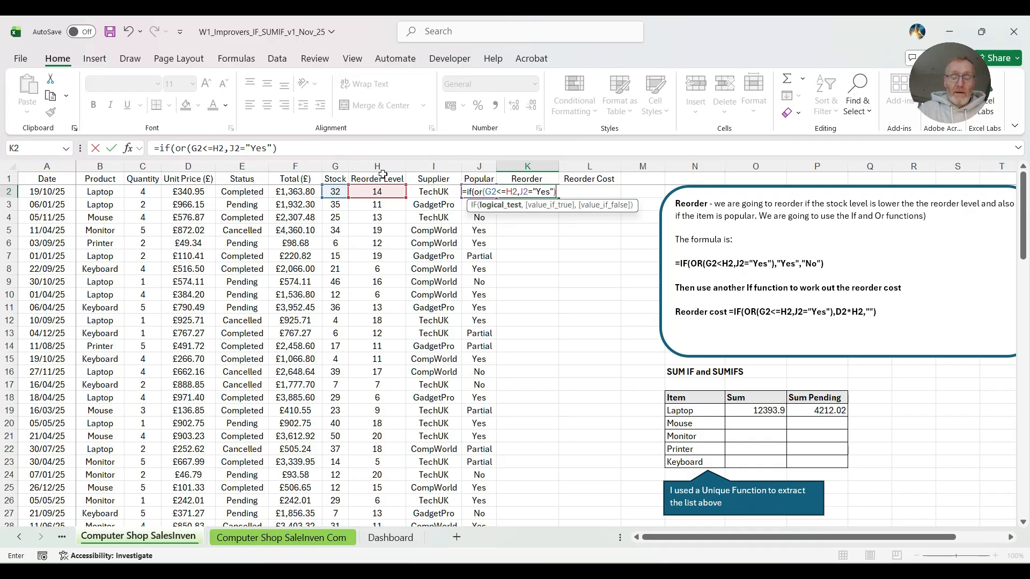
# Step: Complete the K2 formula to return "Yes" if true and "No" if false, and fill it down the Reorder column
pyautogui.write(',"Yes')
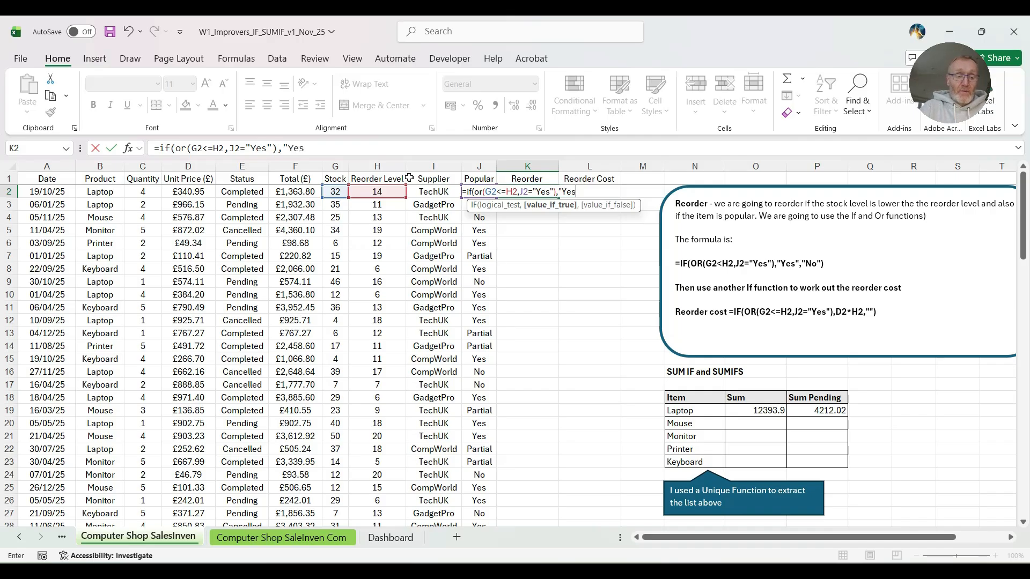
pyautogui.write('",')
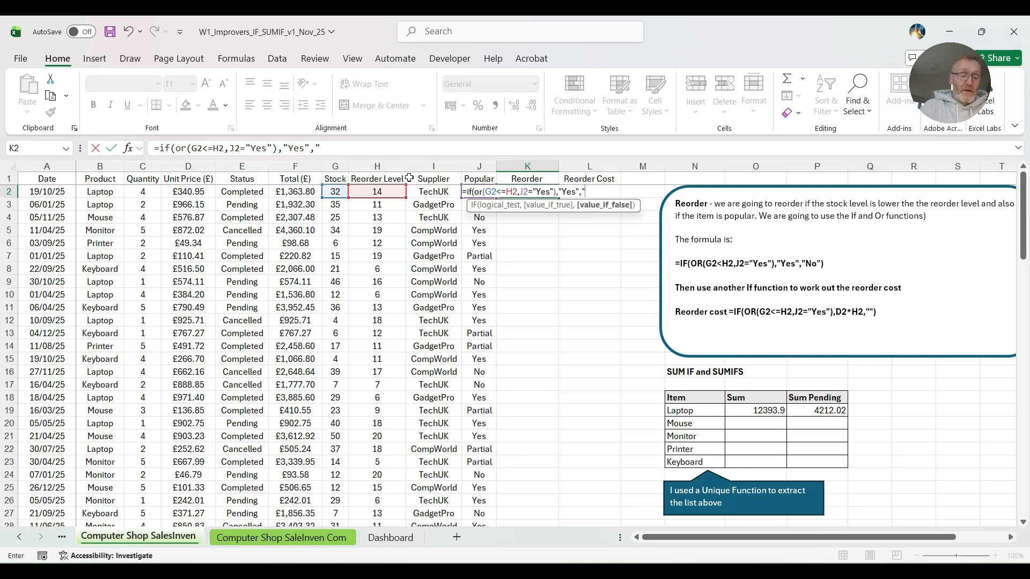
pyautogui.write('"No"')
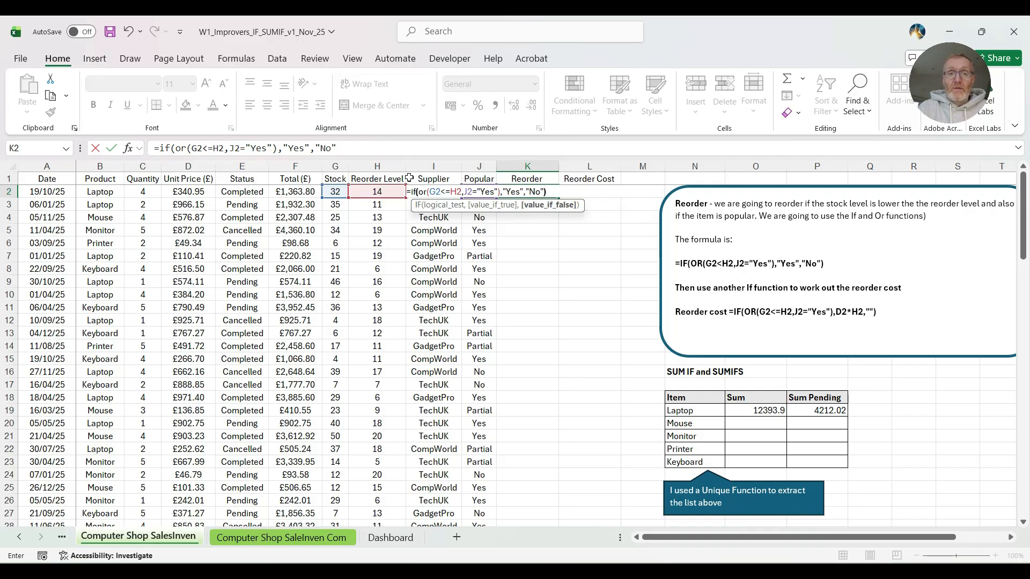
pyautogui.write(')')
pyautogui.press('Return')
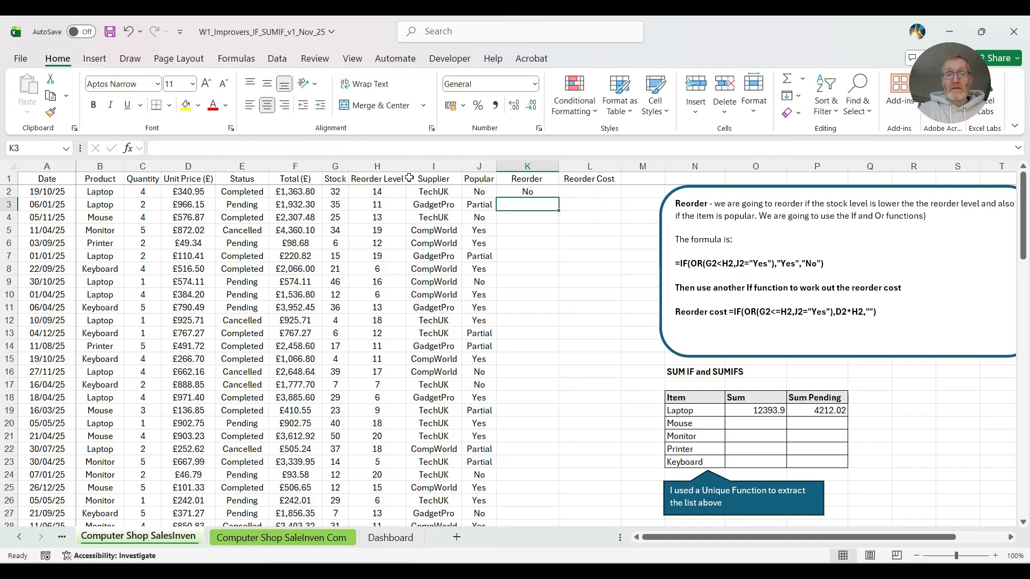
pyautogui.click(530, 193)
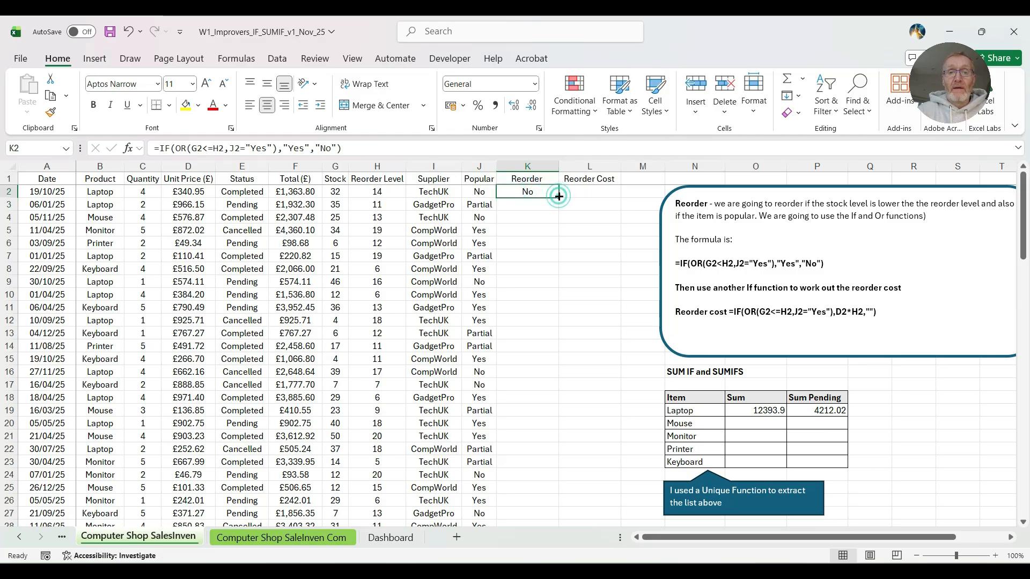
pyautogui.doubleClick(558, 196)
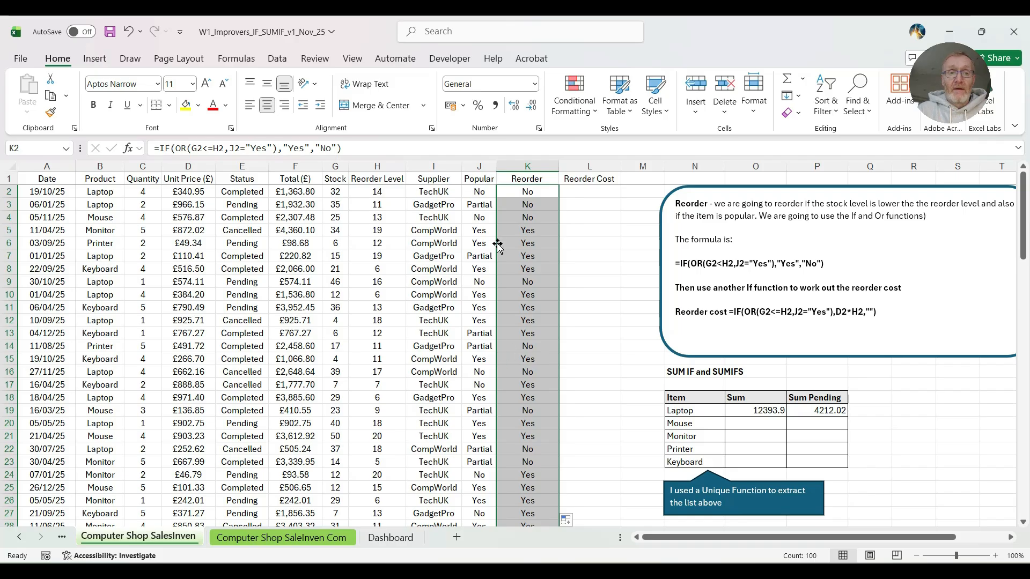
# Step: Test the Reorder formula by setting the Popular value in J2 to Yes, and undo that change
pyautogui.click(465, 193)
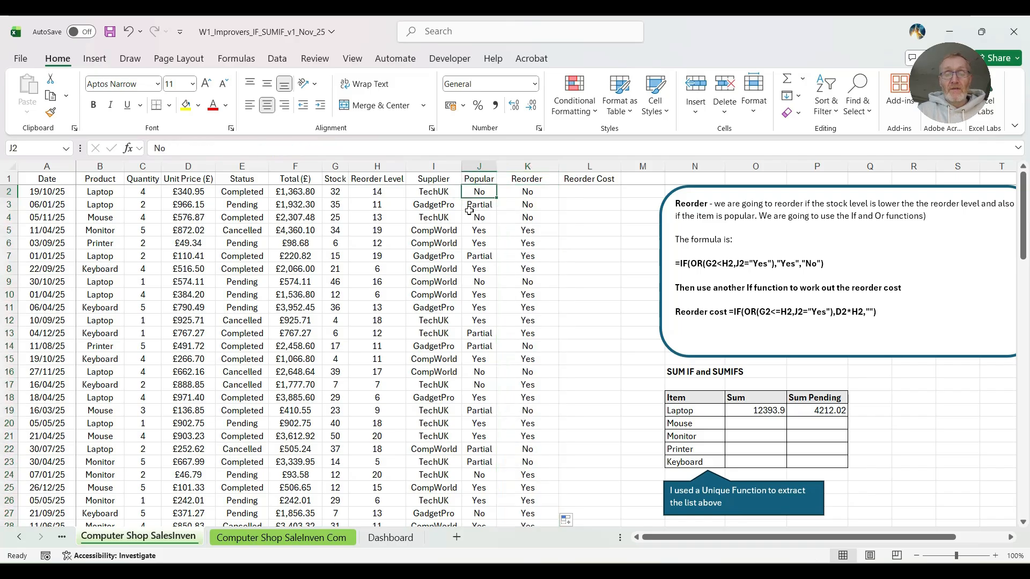
pyautogui.write('yes')
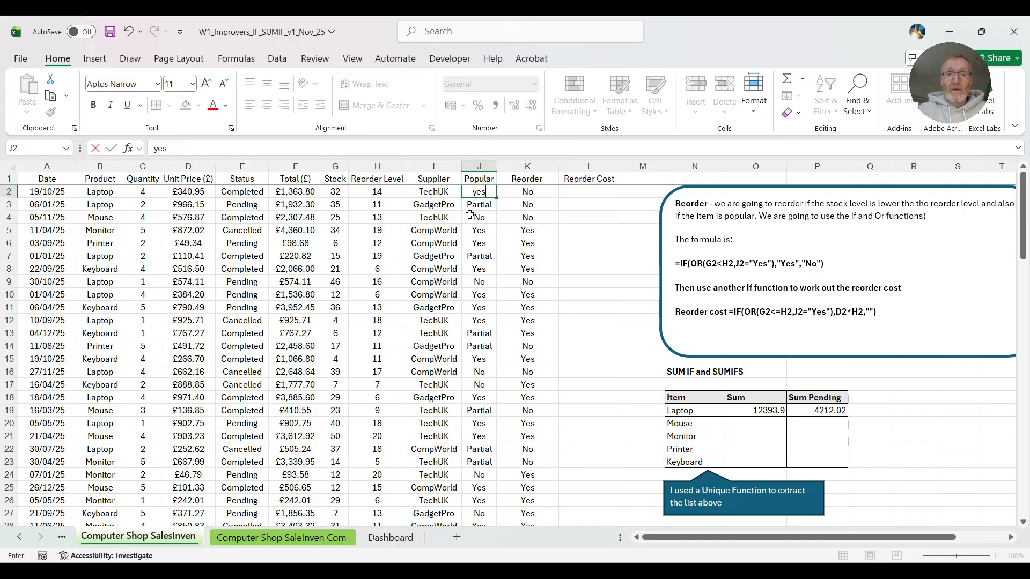
pyautogui.press('BackSpace')
pyautogui.press('BackSpace')
pyautogui.write('Yes')
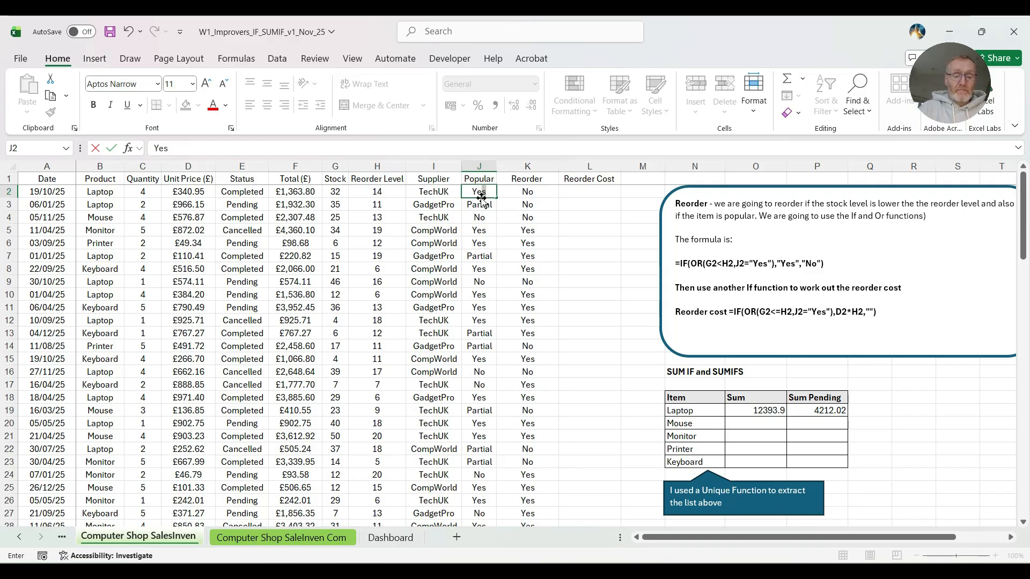
pyautogui.click(541, 196)
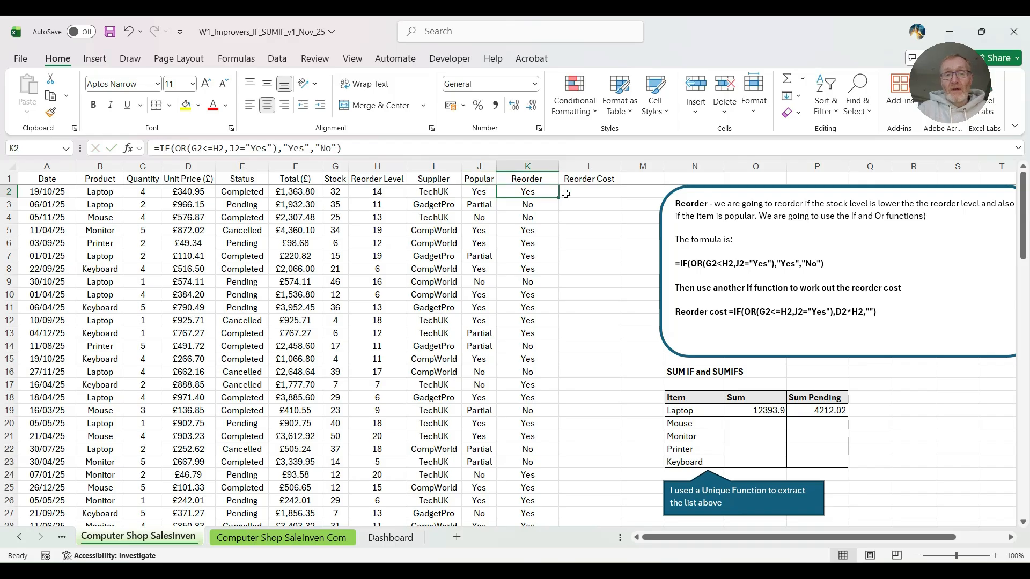
pyautogui.hotkey('ctrl', 'z')
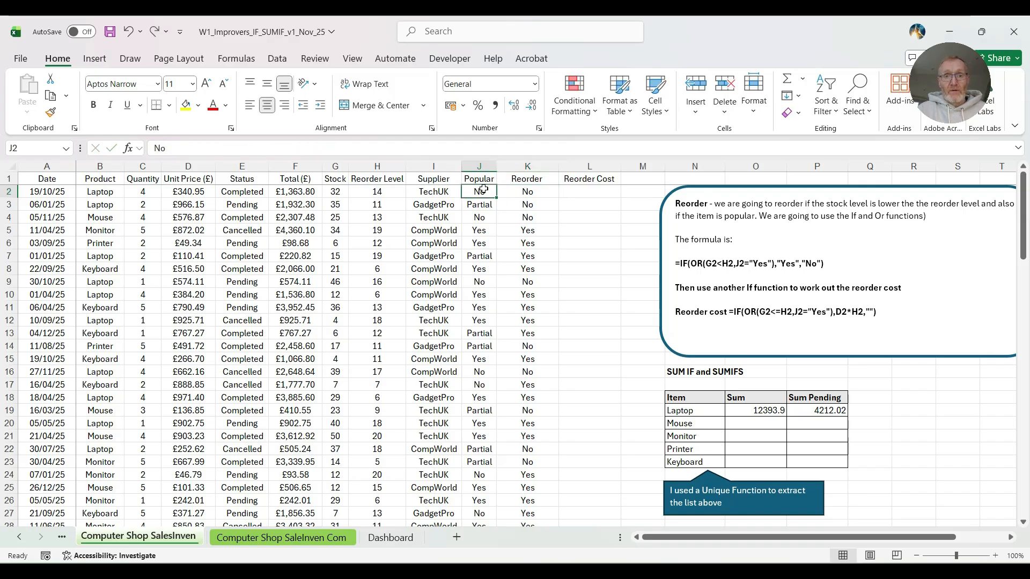
# Step: Test the Reorder formula by setting the Stock value in G2 to 14, and undo that change
pyautogui.click(336, 192)
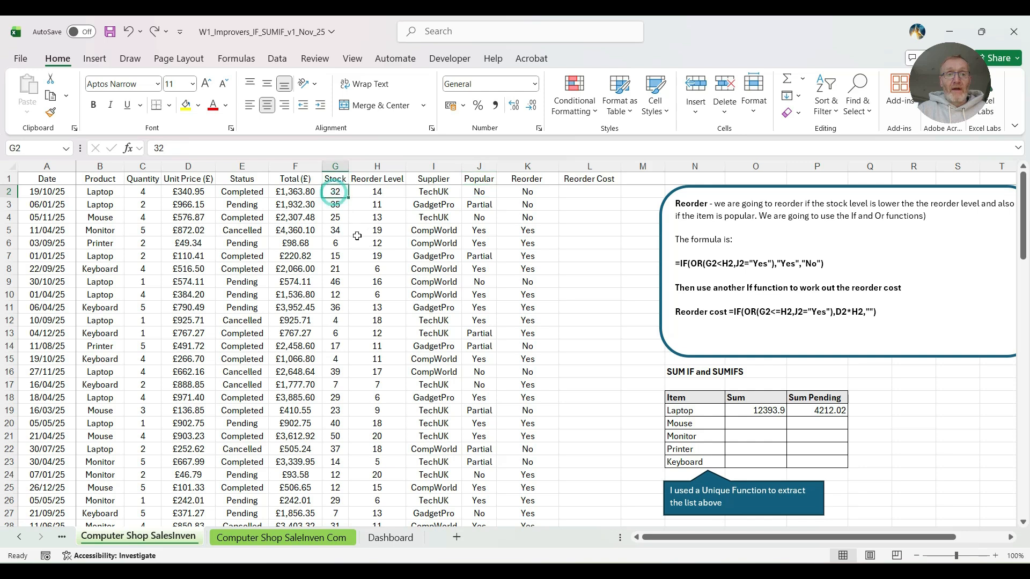
pyautogui.write('14')
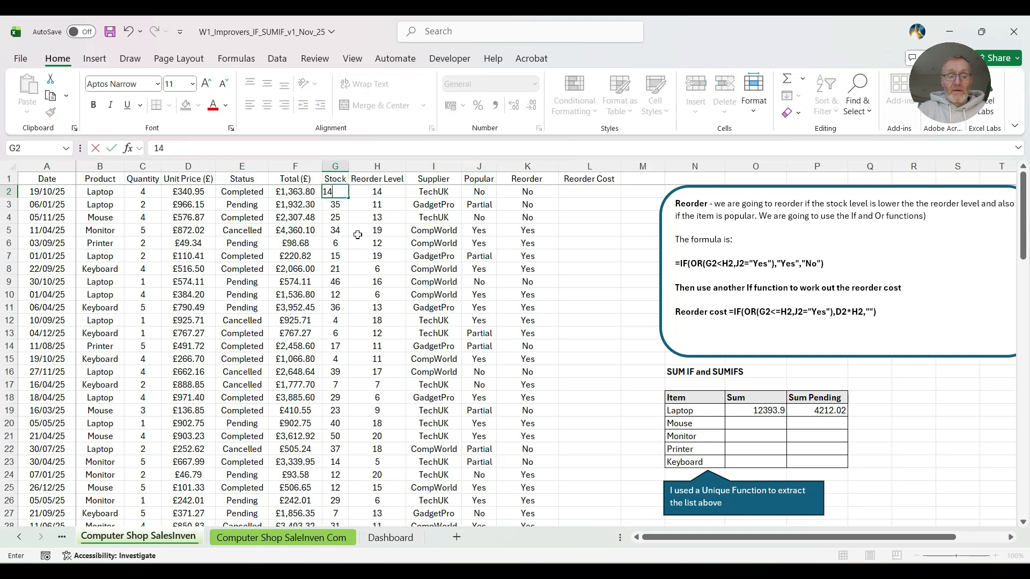
pyautogui.press('Tab')
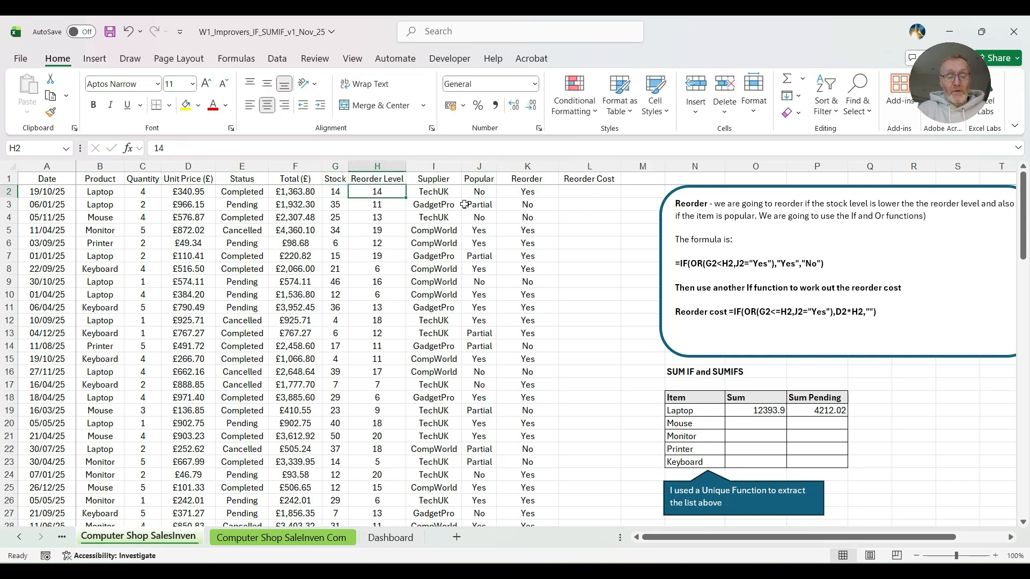
pyautogui.hotkey('ctrl', 'z')
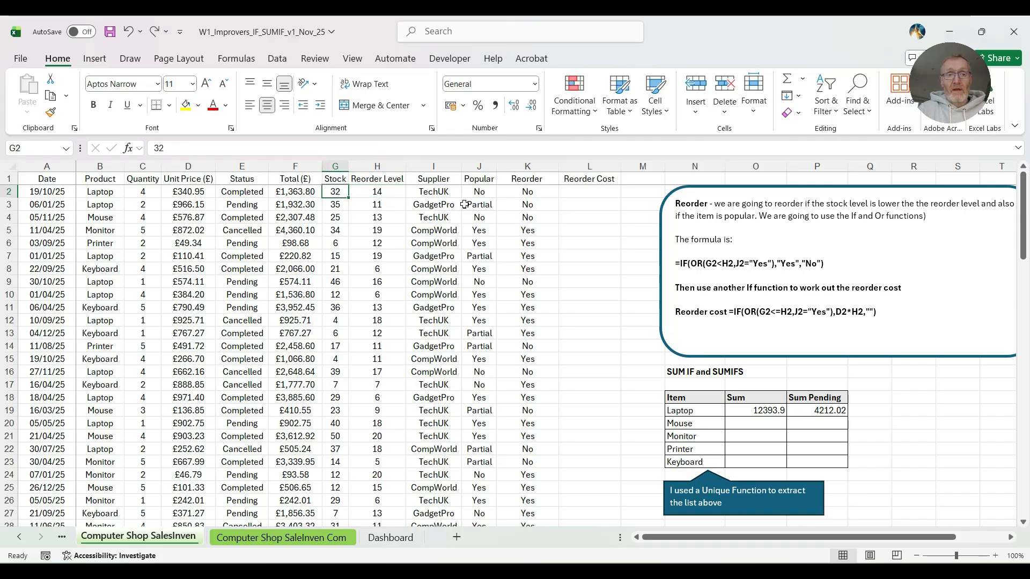
# Step: Begin an IF formula in the Reorder Cost cell L2 with the logical test K2="Yes"
pyautogui.click(601, 195)
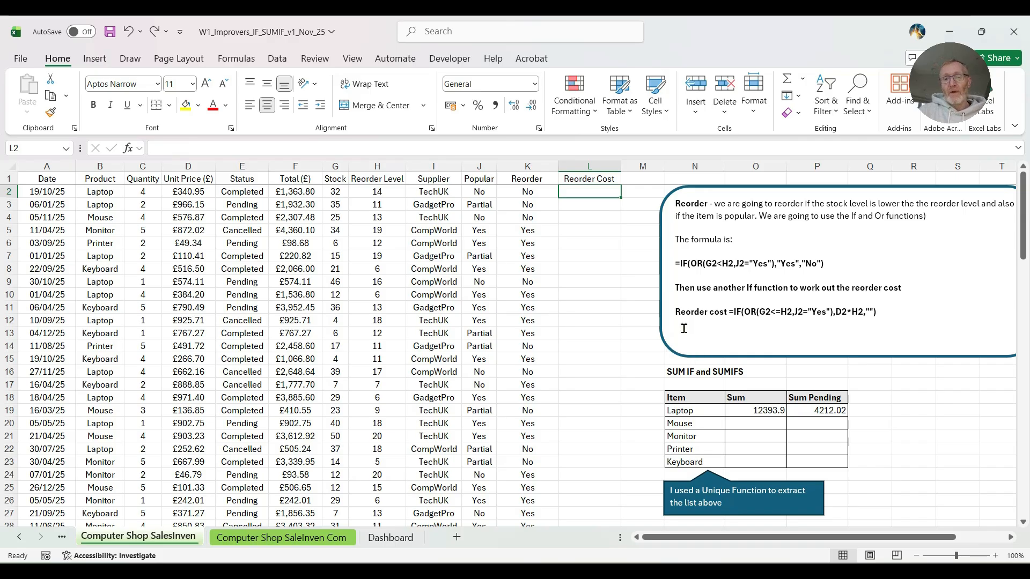
pyautogui.moveTo(677, 313); pyautogui.dragTo(901, 318)
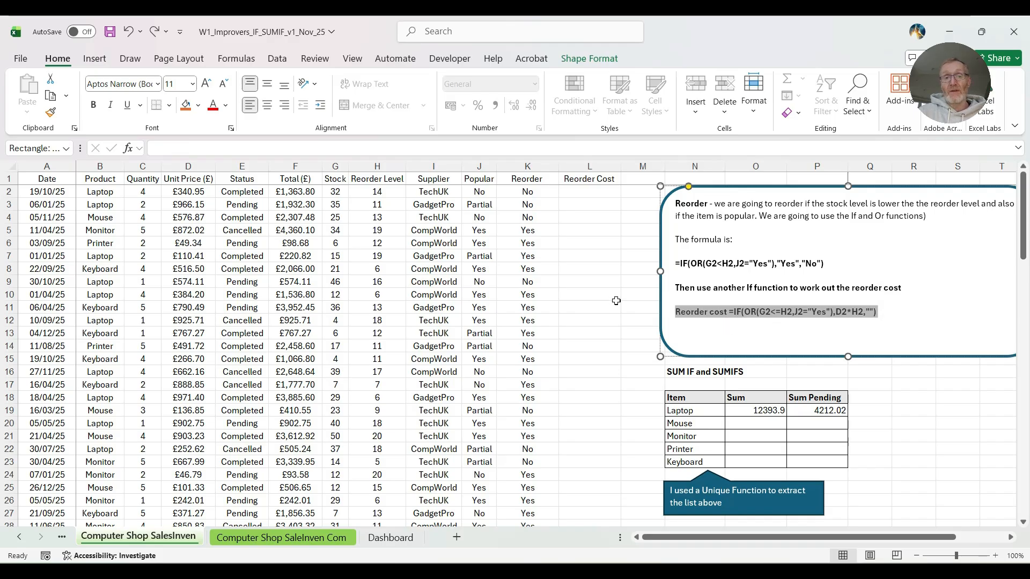
pyautogui.click(530, 190)
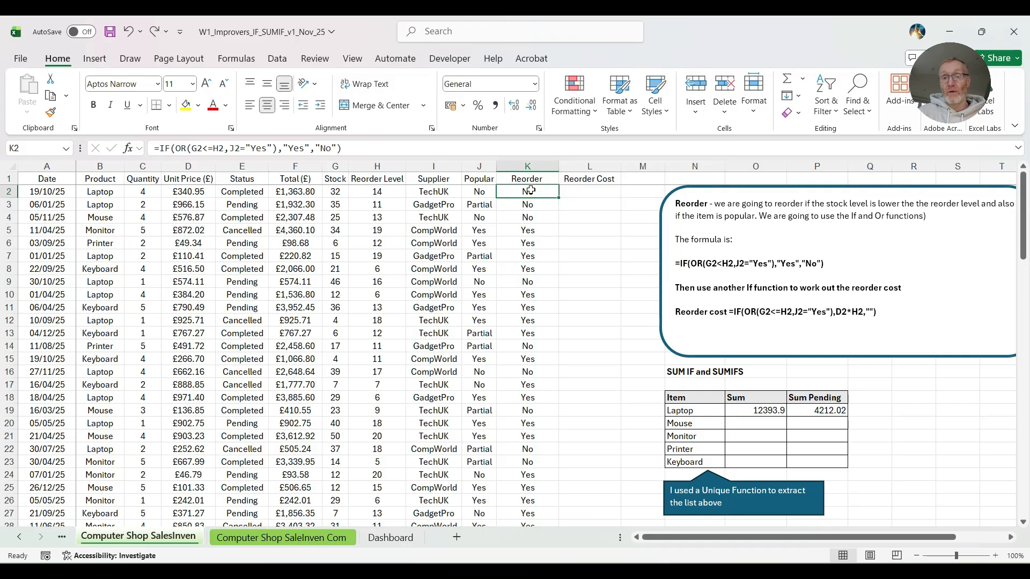
pyautogui.click(579, 191)
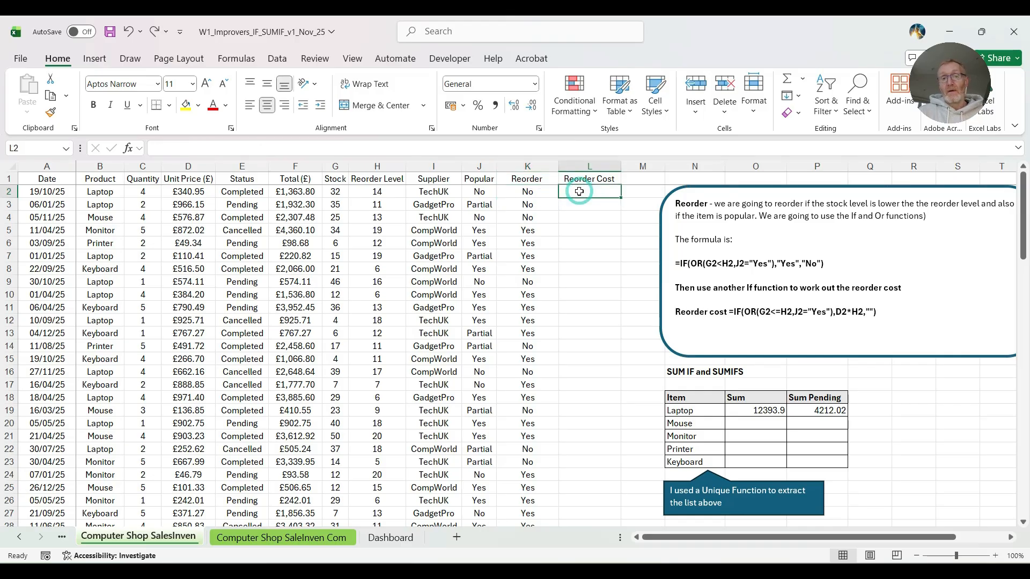
pyautogui.write('=')
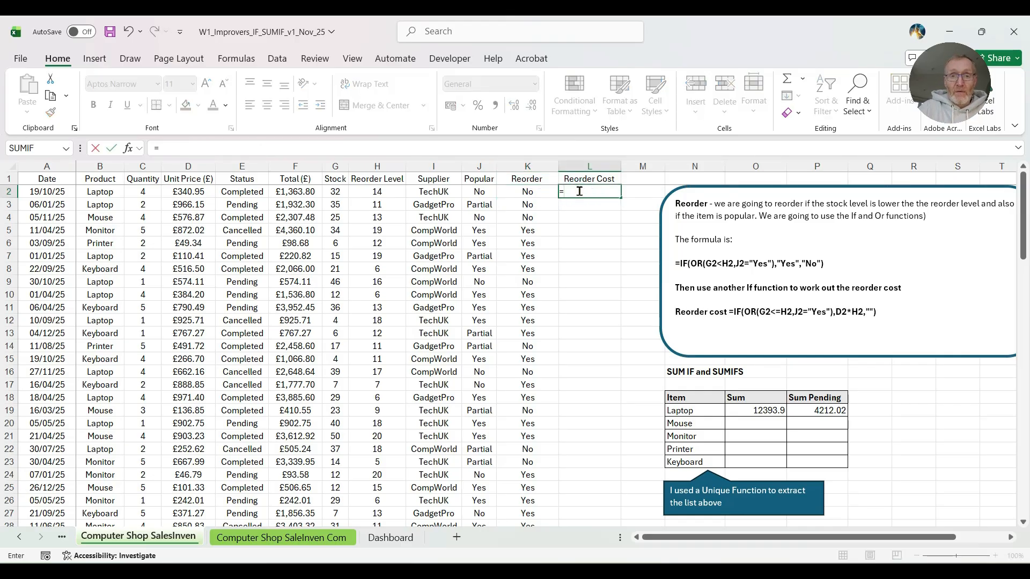
pyautogui.write('if(')
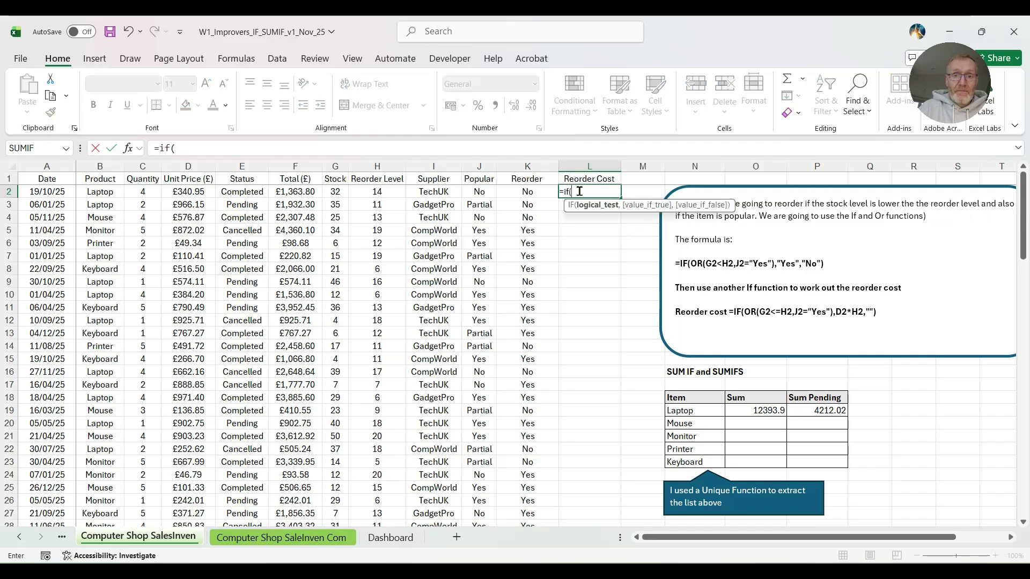
pyautogui.click(526, 190)
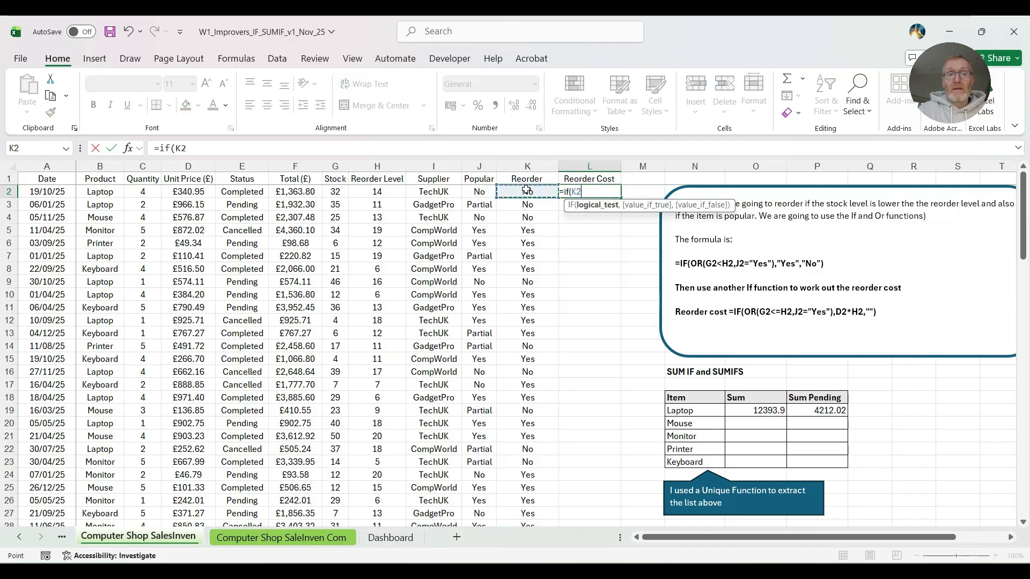
pyautogui.write('="Y')
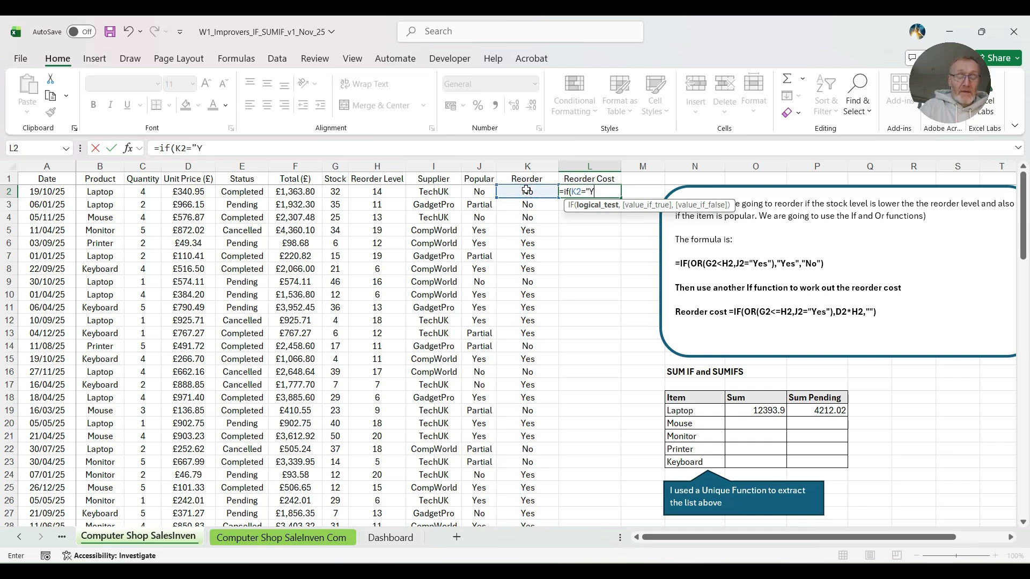
pyautogui.write(',')
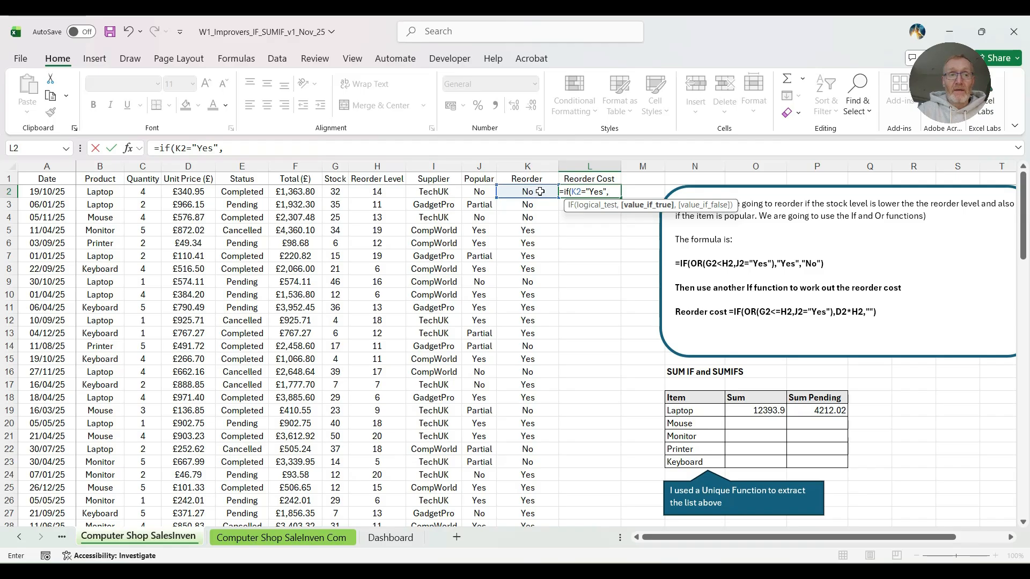
# Step: Complete the L2 formula to return H2*D2 if true and an empty string "" if false
pyautogui.click(375, 192)
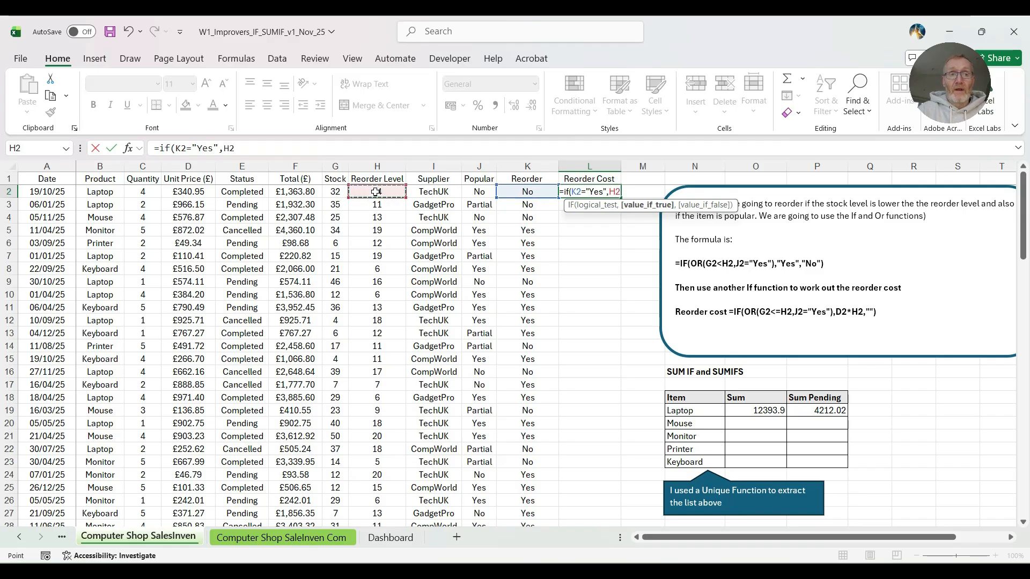
pyautogui.write('*')
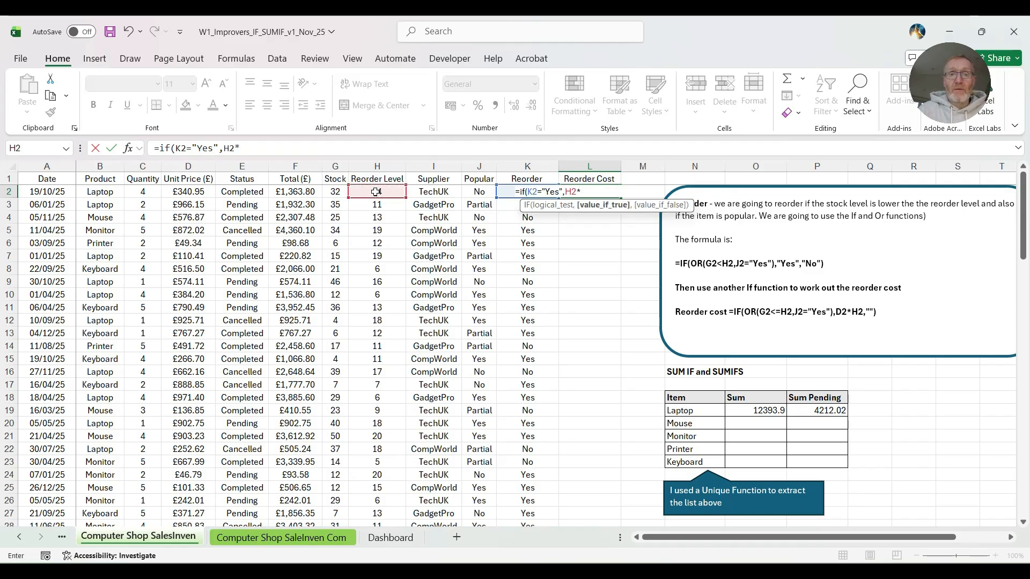
pyautogui.click(186, 191)
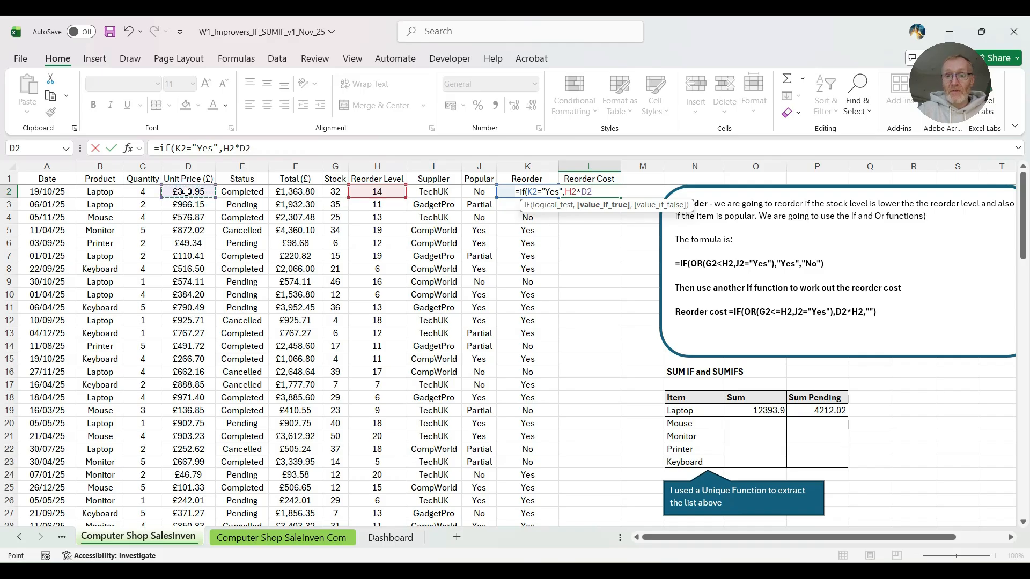
pyautogui.write(',')
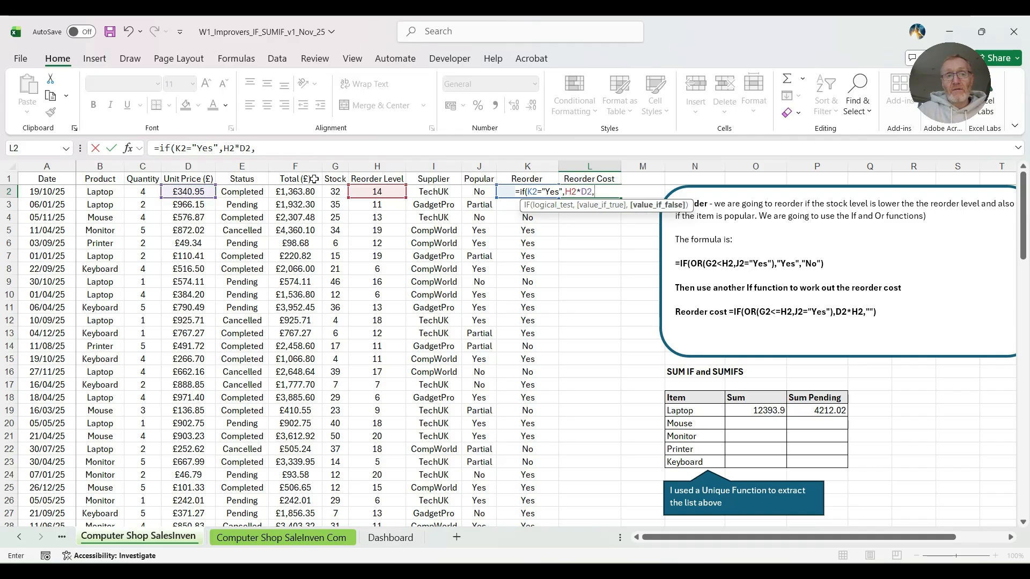
pyautogui.click(266, 146)
pyautogui.write('"')
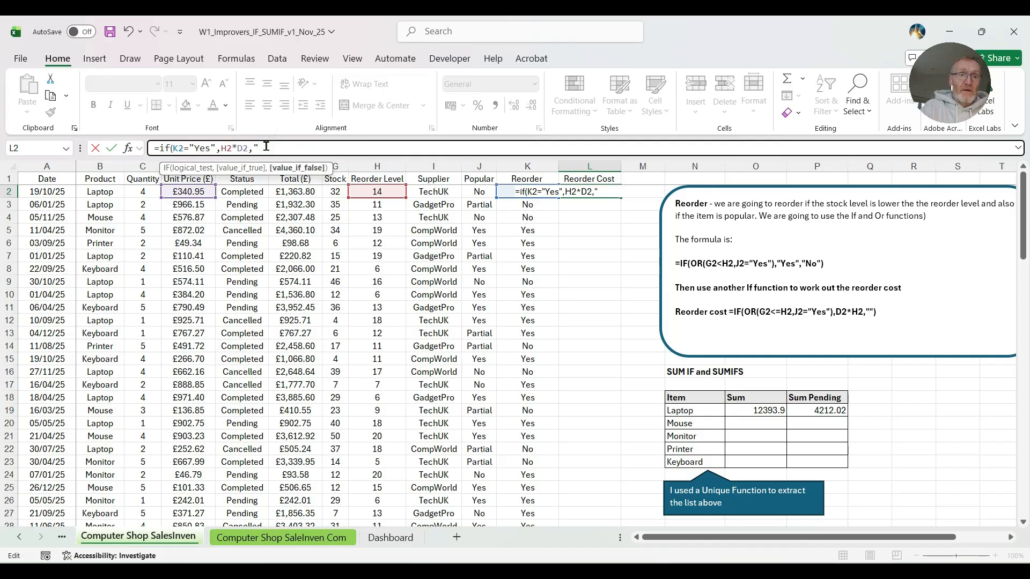
pyautogui.write('"')
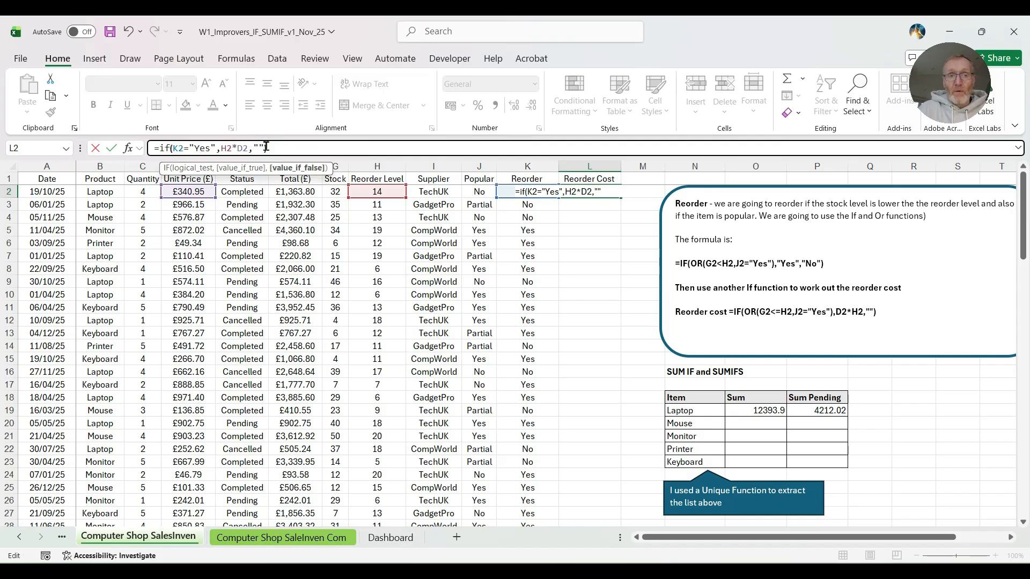
pyautogui.write(')')
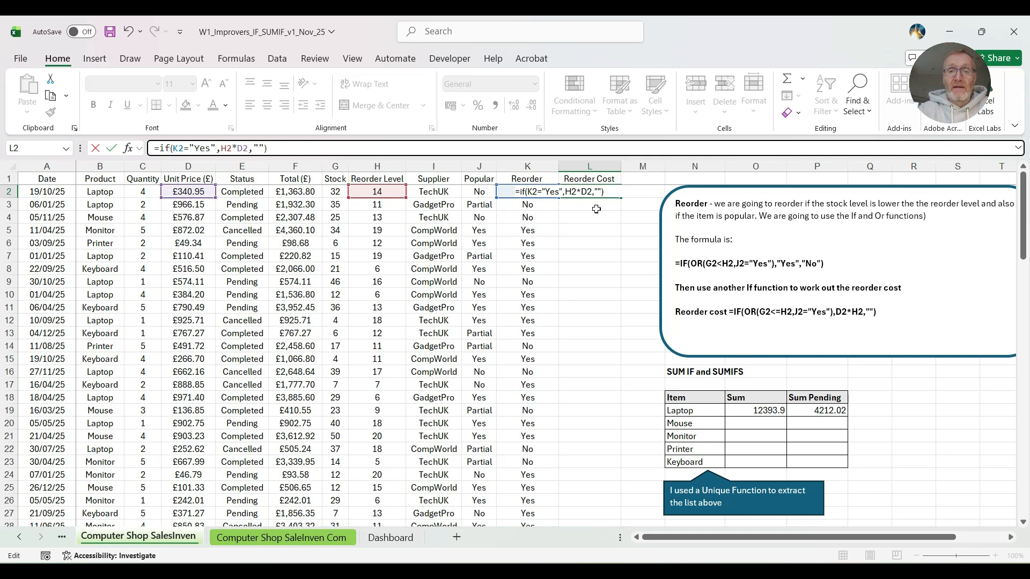
pyautogui.press('Return')
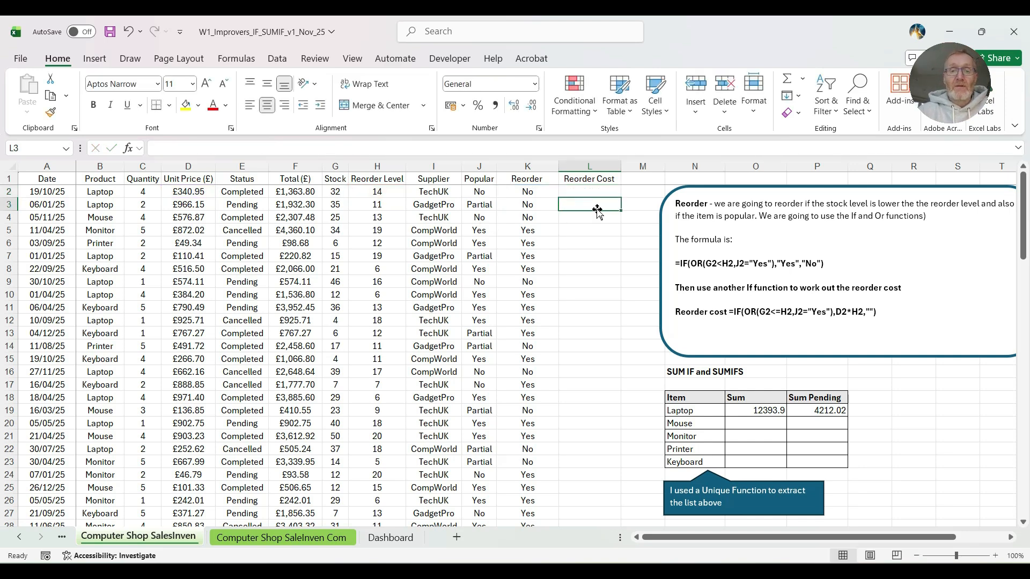
# Step: Fill the L2 formula down the whole Reorder Cost column and format the filled cells as Currency
pyautogui.click(588, 192)
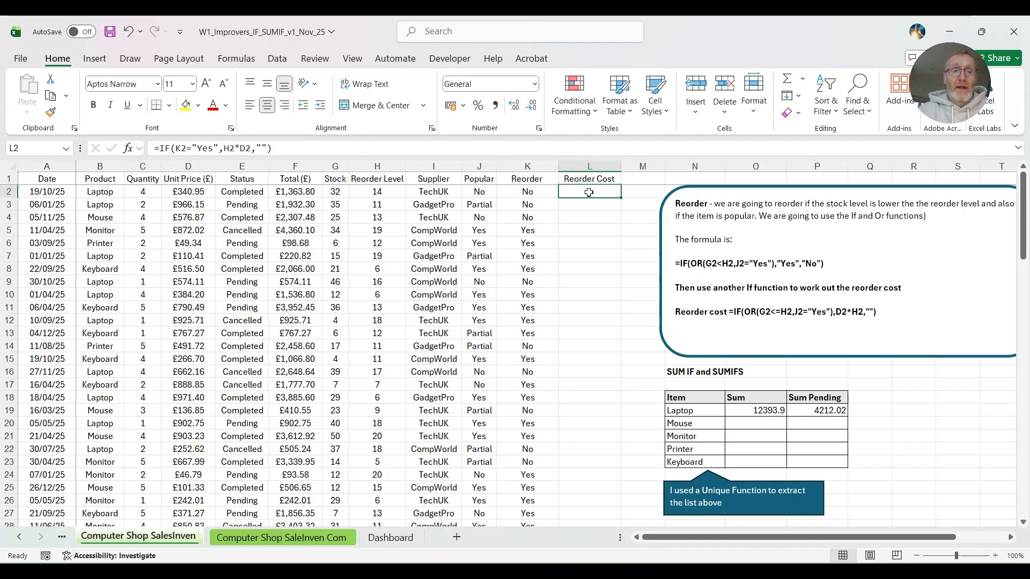
pyautogui.doubleClick(621, 197)
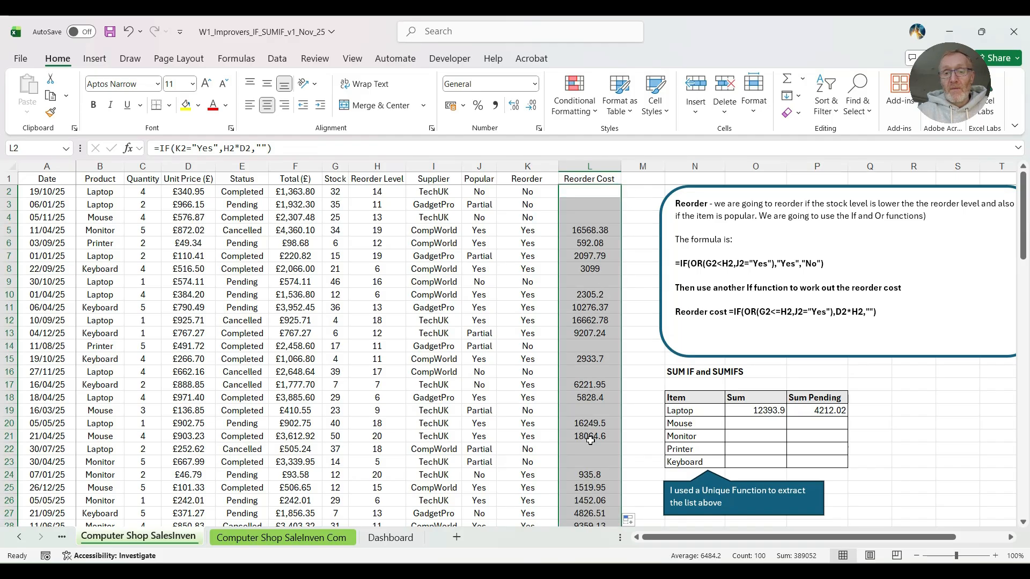
pyautogui.click(534, 83)
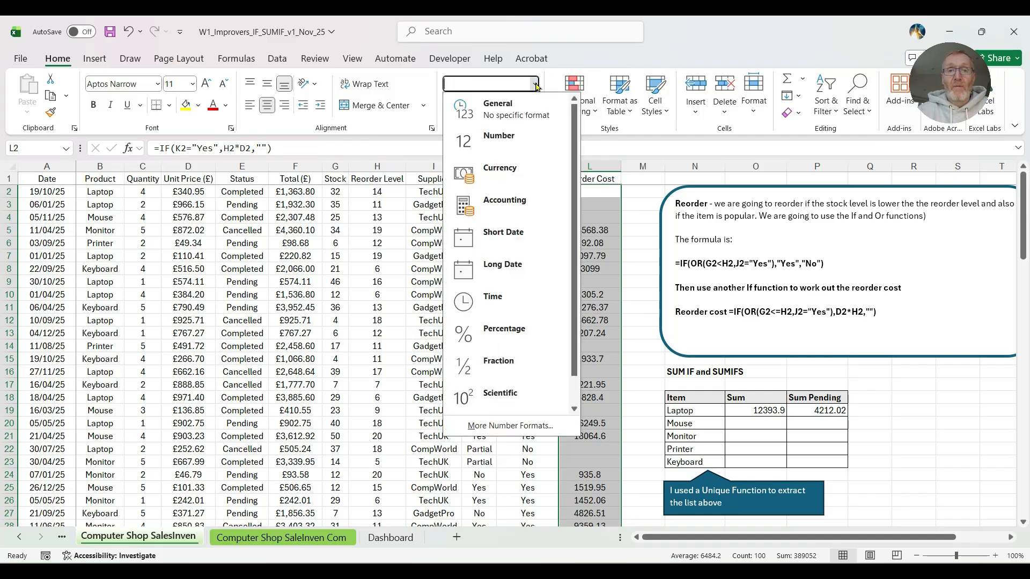
pyautogui.click(501, 168)
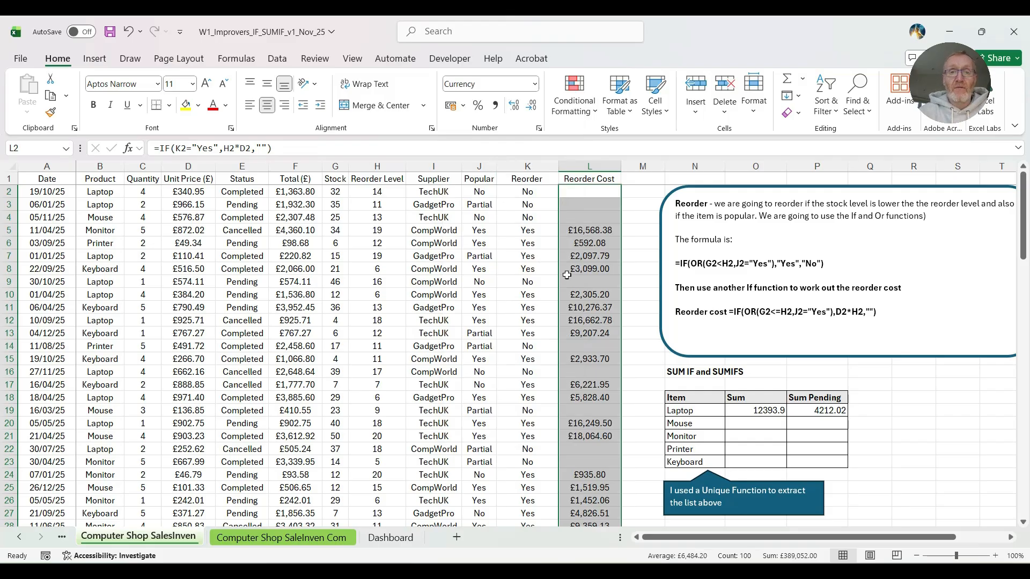
# Step: Check the filled Reorder and Reorder Cost formulas, and set the Popular value in J2 to Yes to test them
pyautogui.click(514, 280)
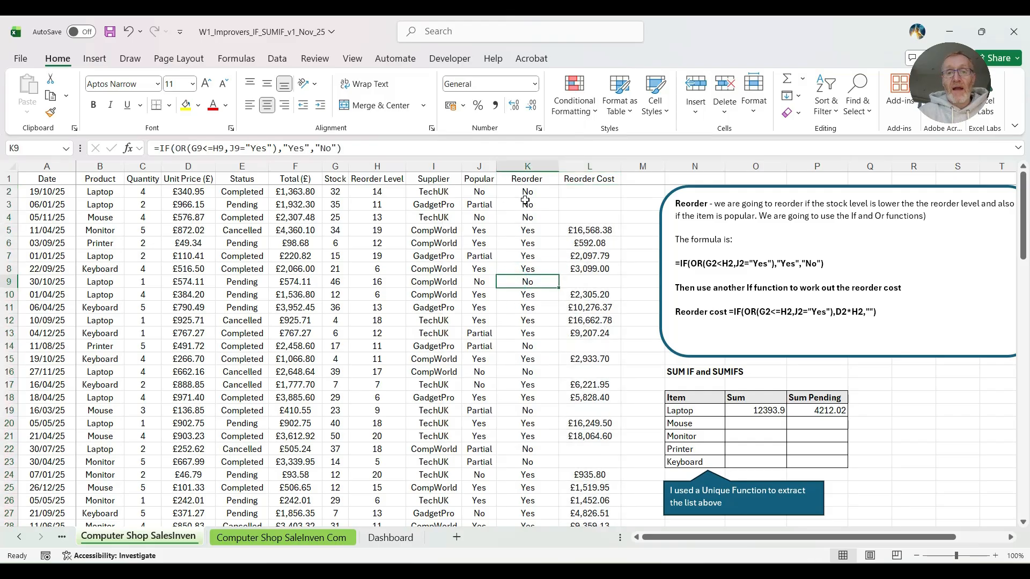
pyautogui.click(586, 192)
pyautogui.click(586, 205)
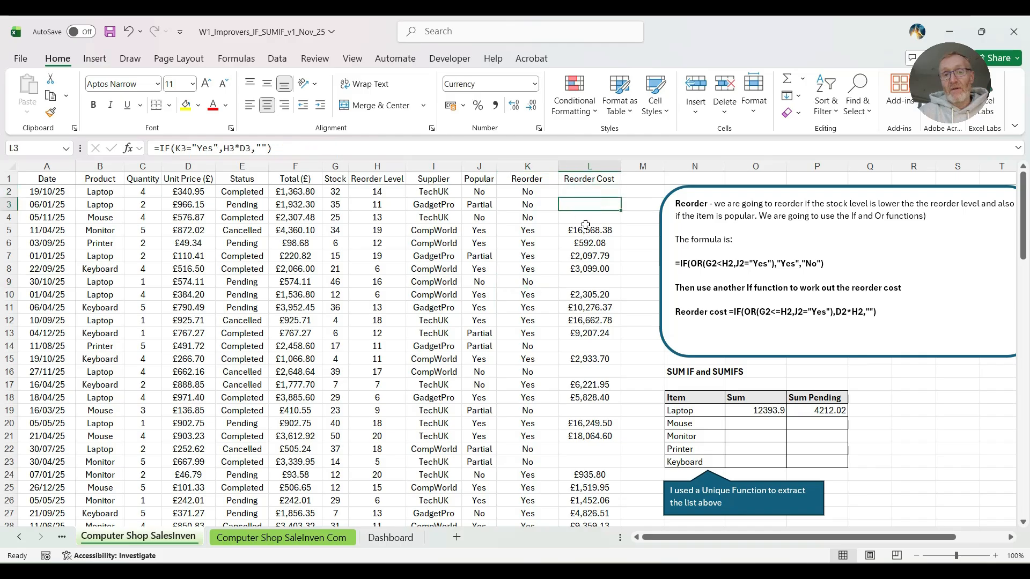
pyautogui.click(587, 190)
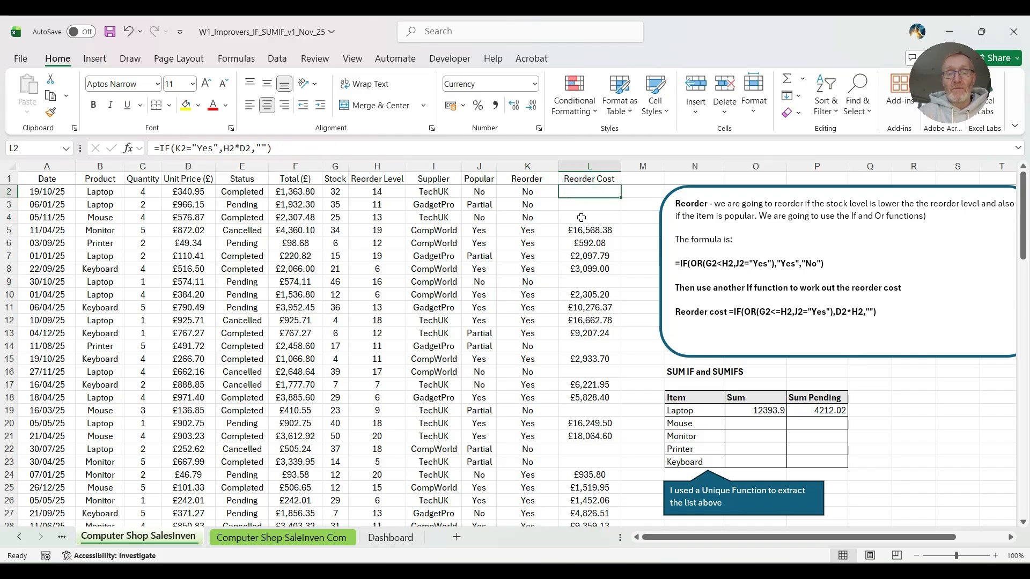
pyautogui.click(513, 193)
pyautogui.click(477, 194)
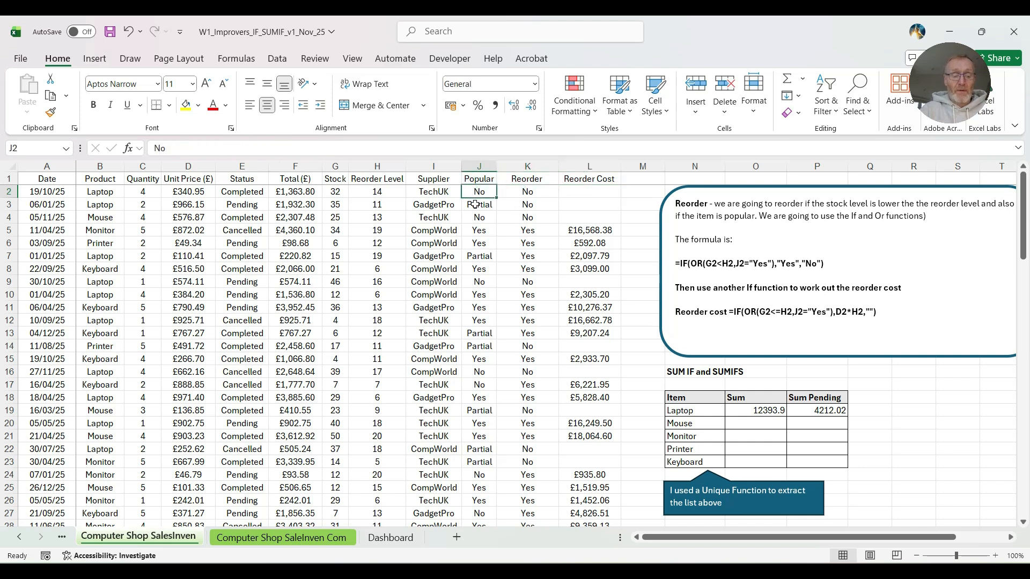
pyautogui.write('Yes')
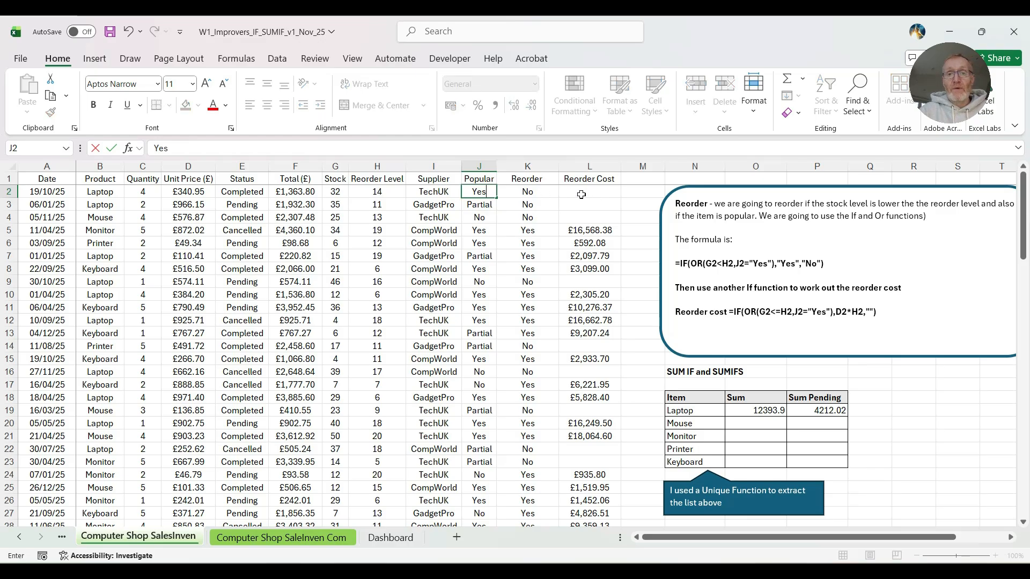
pyautogui.press('Tab')
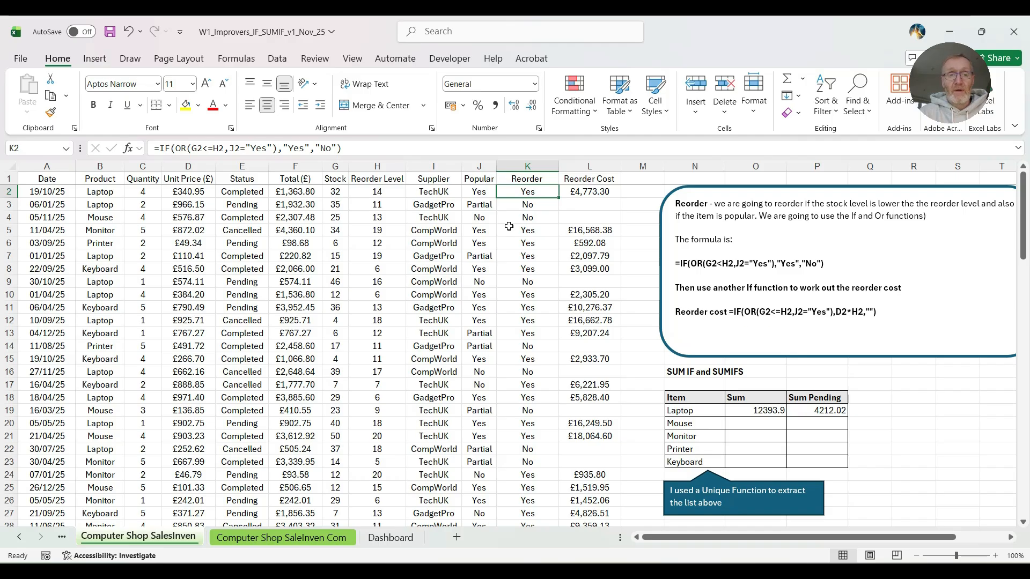
pyautogui.scroll(-1, 513, 301)
pyautogui.scroll(1, 514, 300)
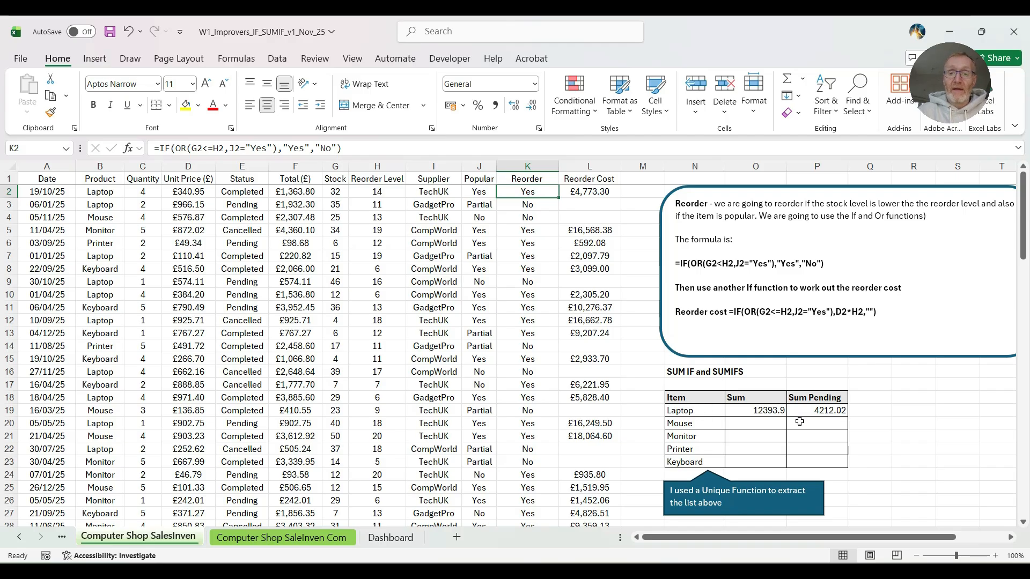
# Step: Inspect the Laptop formulas under Sum and Sum Pending and the formula behind the Item list in N19:N23
pyautogui.click(747, 410)
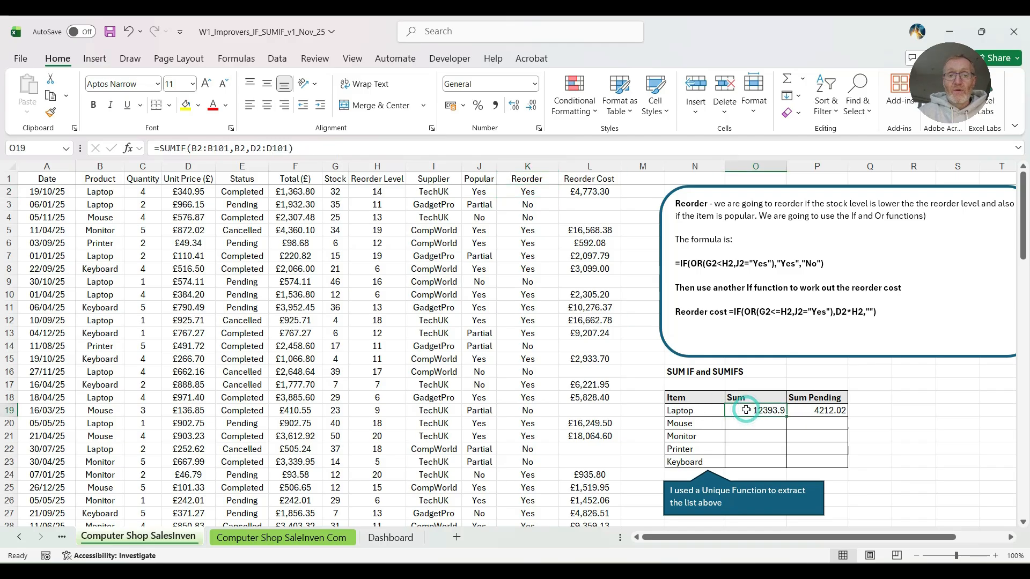
pyautogui.click(820, 412)
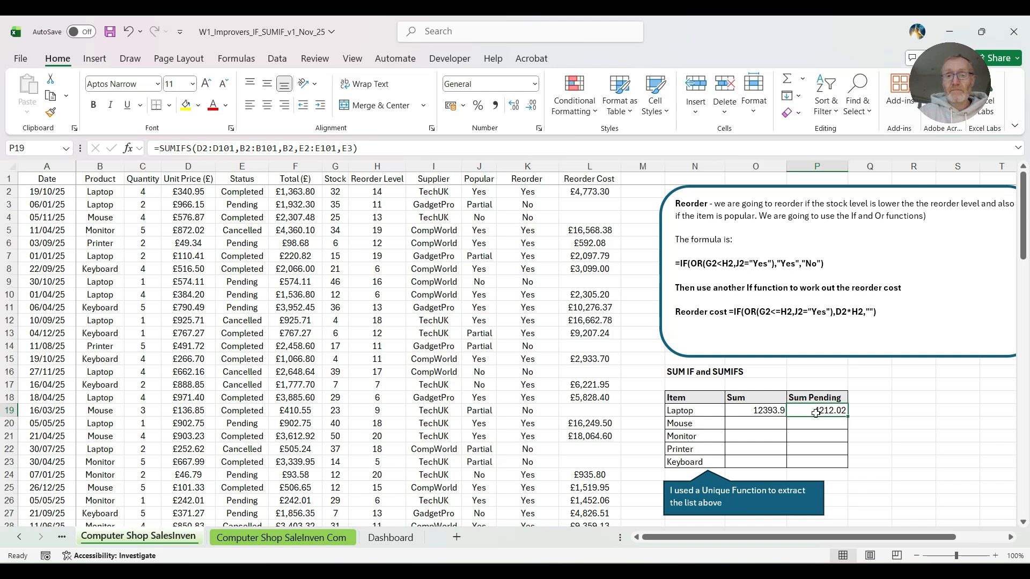
pyautogui.click(701, 411)
pyautogui.moveTo(700, 420); pyautogui.dragTo(695, 456)
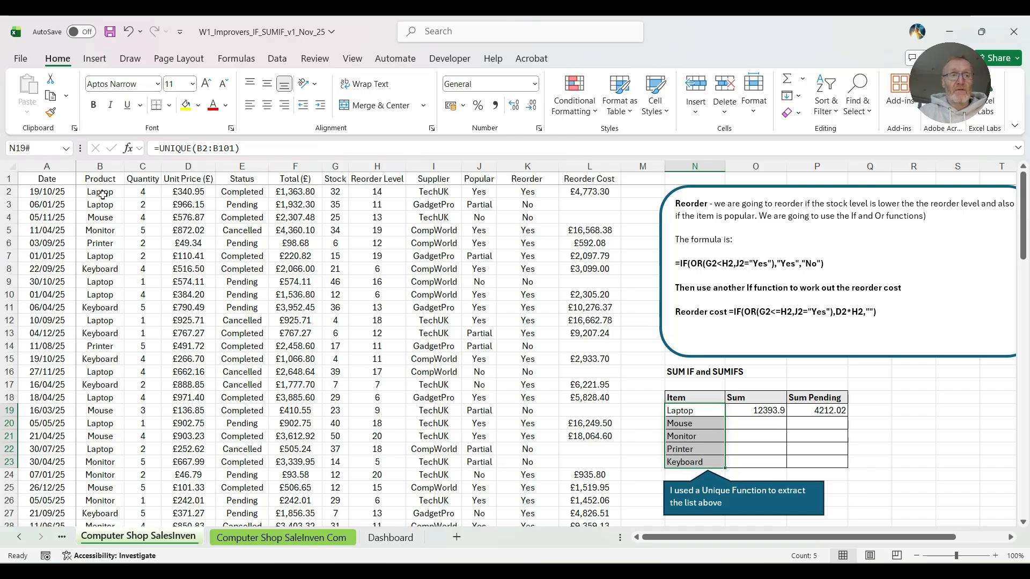
# Step: Look over the Product column, and clear the Item list in N19:N23
pyautogui.click(100, 166)
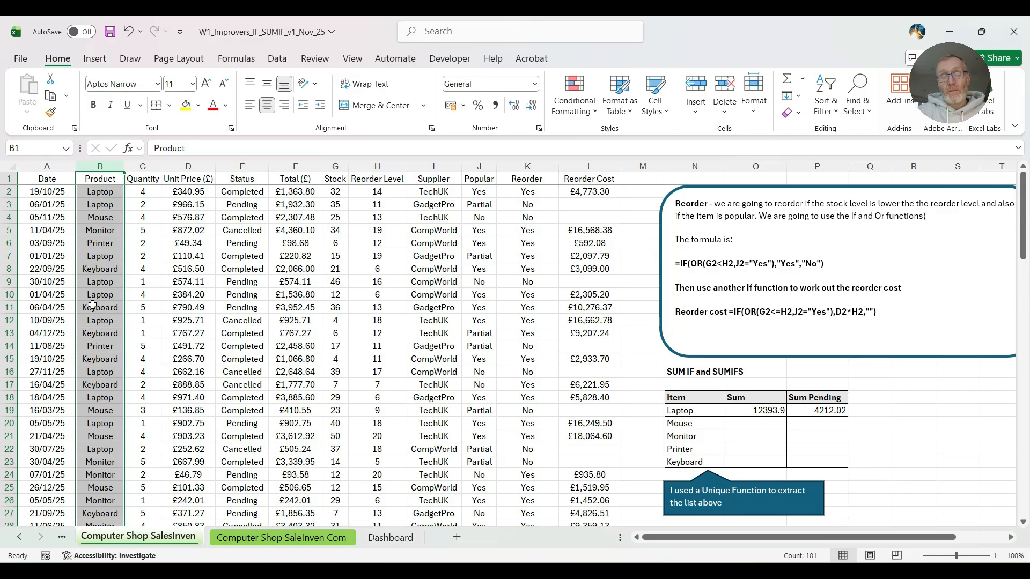
pyautogui.scroll(-9, 97, 284)
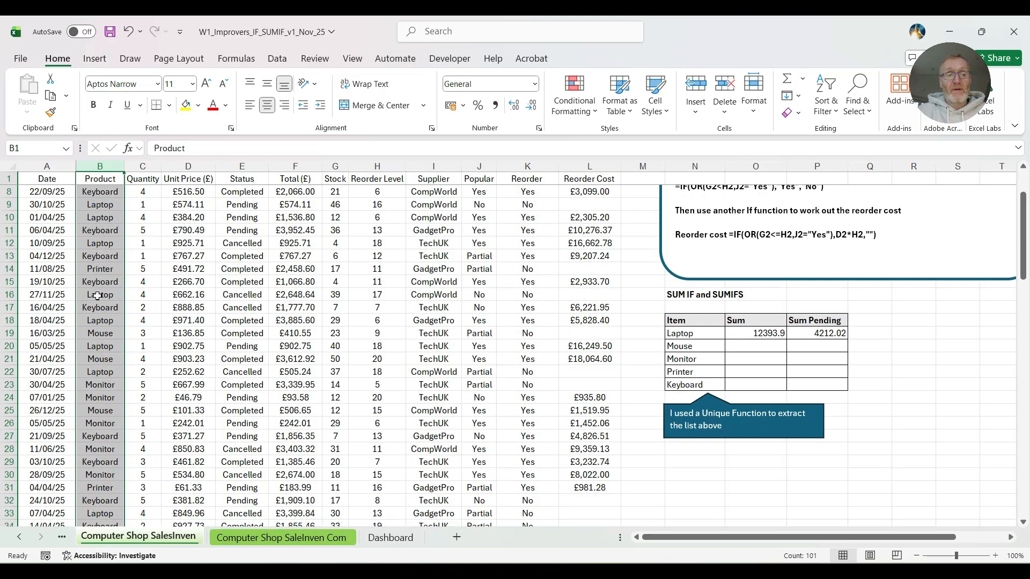
pyautogui.scroll(7, 97, 297)
pyautogui.scroll(-1, 559, 361)
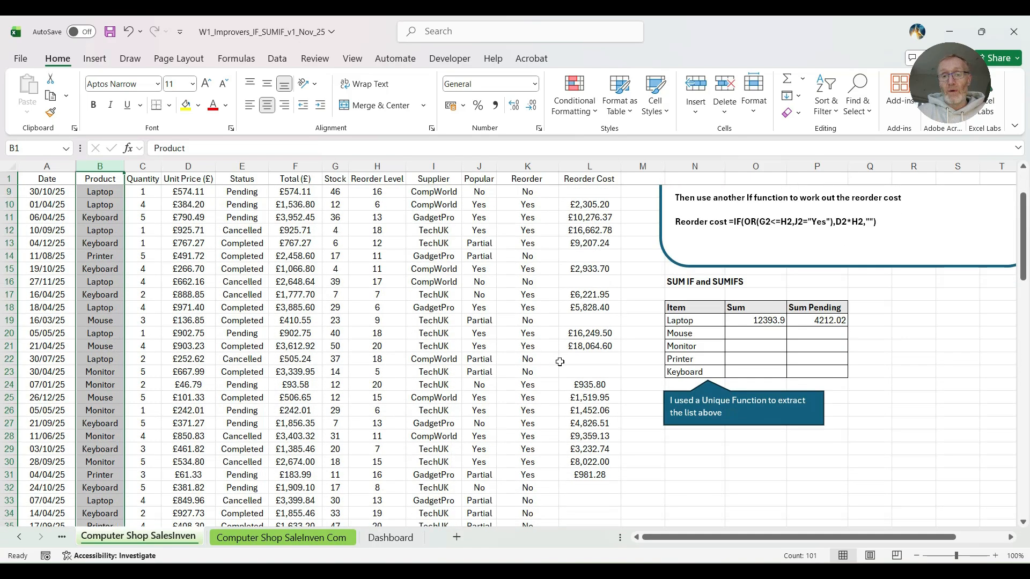
pyautogui.click(683, 322)
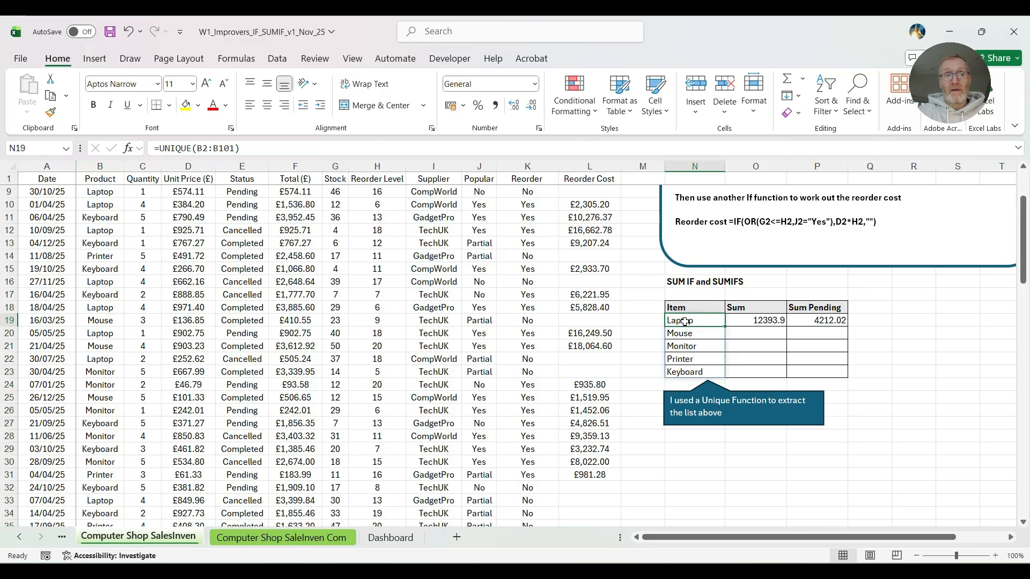
pyautogui.moveTo(684, 320); pyautogui.dragTo(682, 367)
pyautogui.press('Delete')
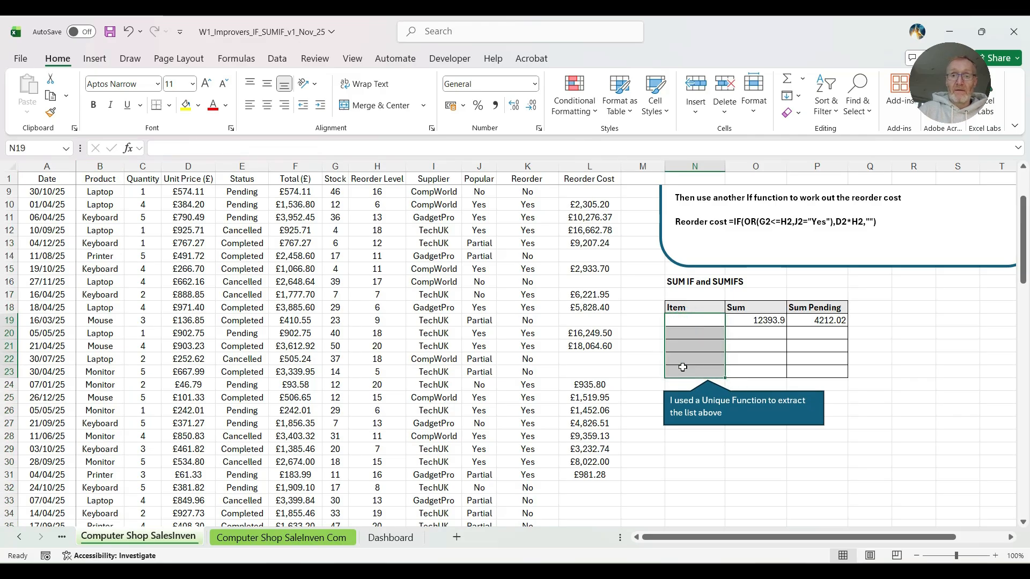
# Step: Enter =UNIQUE(B2:B101) in N19 to extract the Item list from the Product column, and check the resulting cell
pyautogui.click(690, 320)
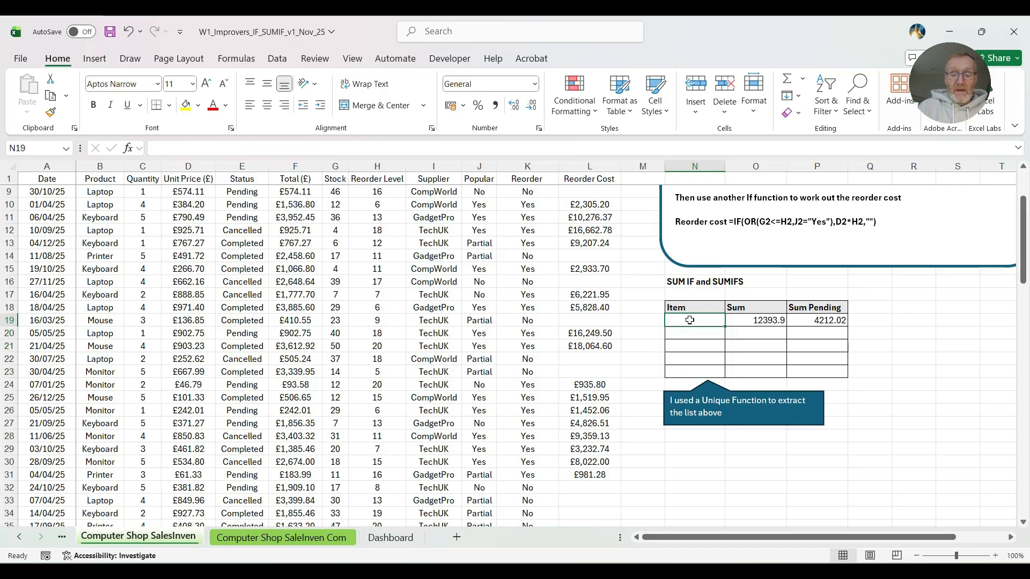
pyautogui.write('=unique')
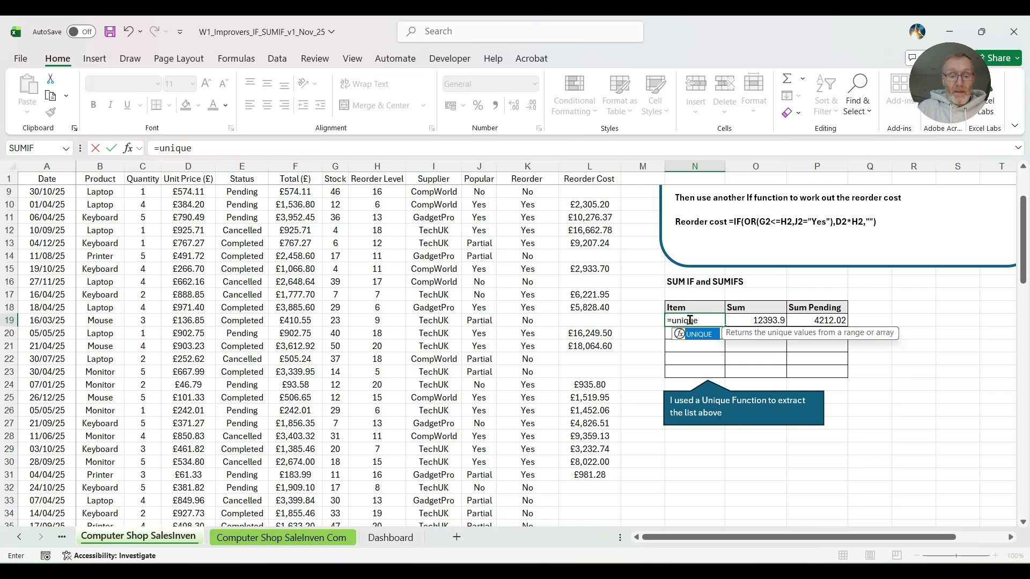
pyautogui.write('(')
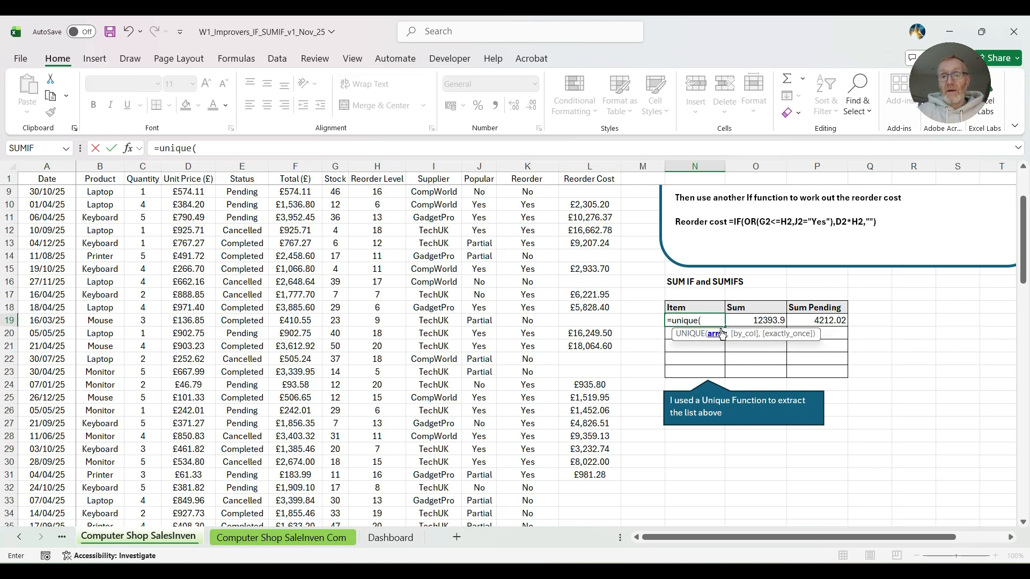
pyautogui.scroll(3, 105, 204)
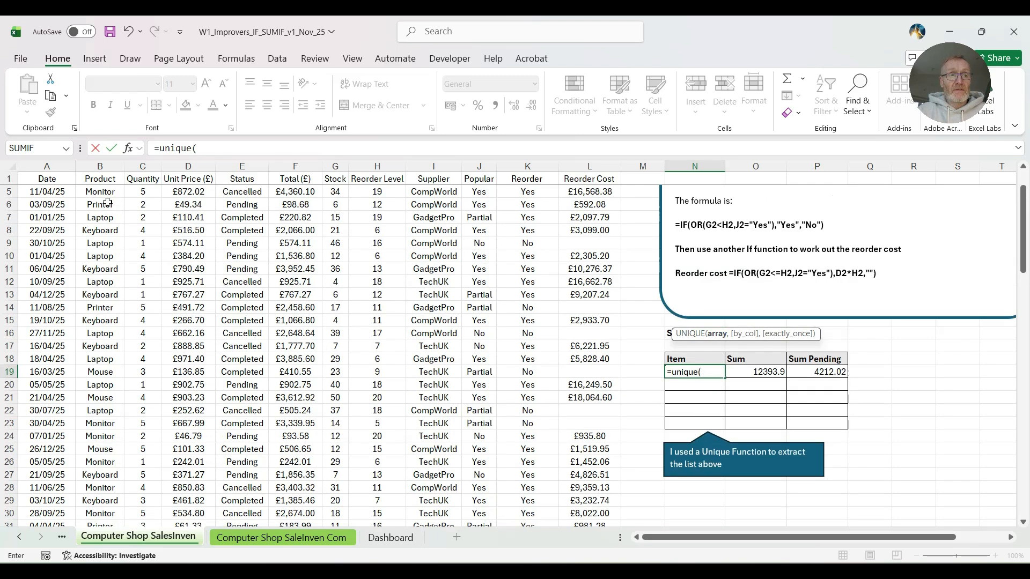
pyautogui.moveTo(101, 193); pyautogui.dragTo(102, 448)
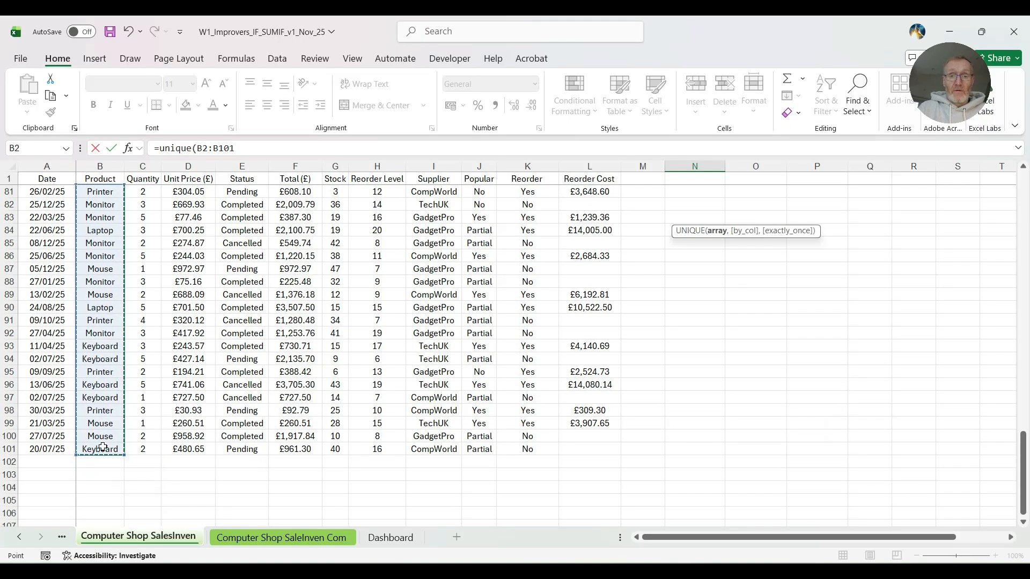
pyautogui.write(')')
pyautogui.press('Return')
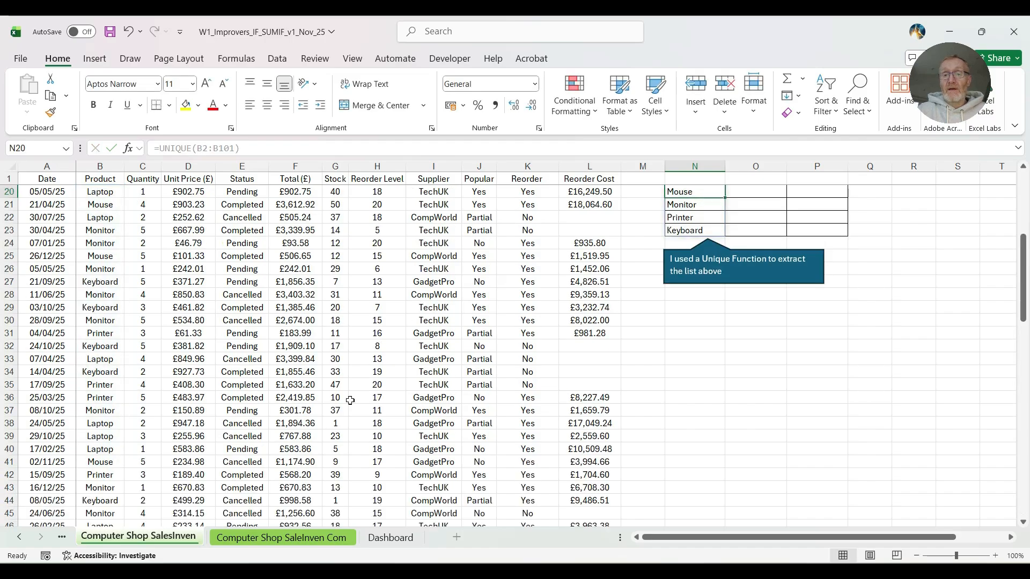
pyautogui.scroll(3, 408, 396)
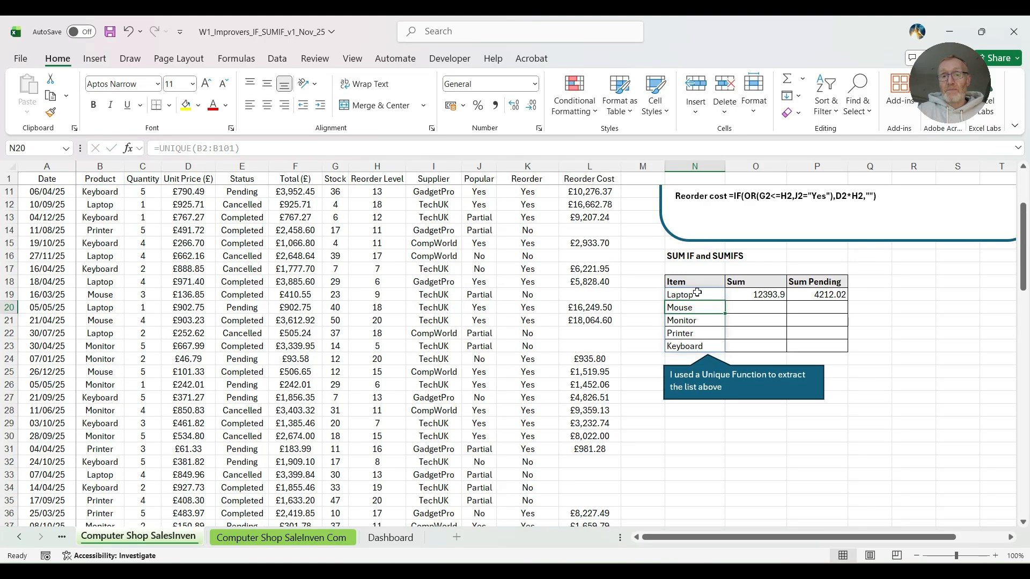
pyautogui.click(700, 293)
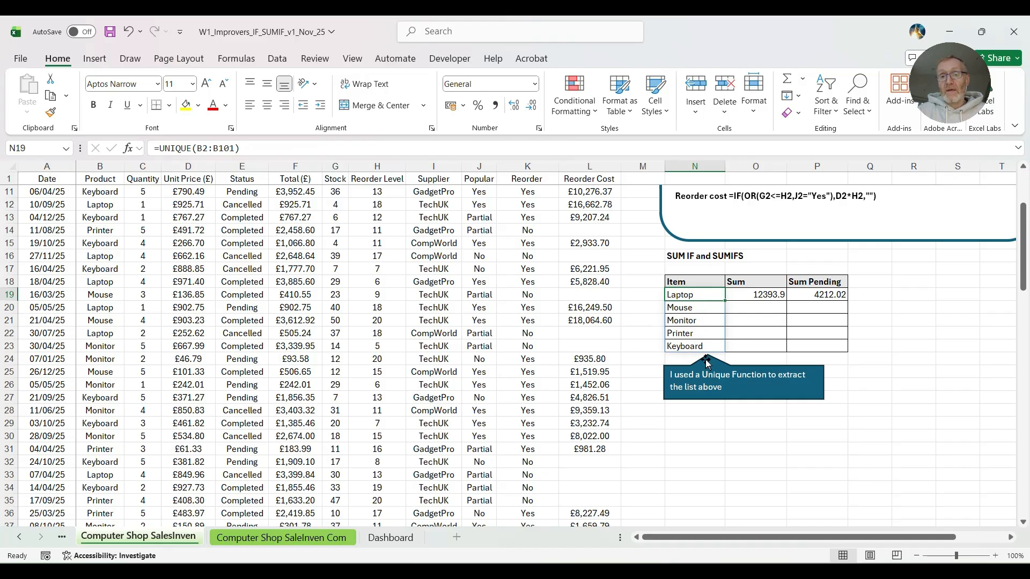
# Step: Inspect the ranges and criterion of the Laptop SUMIF formula in O19 without changing it
pyautogui.click(766, 295)
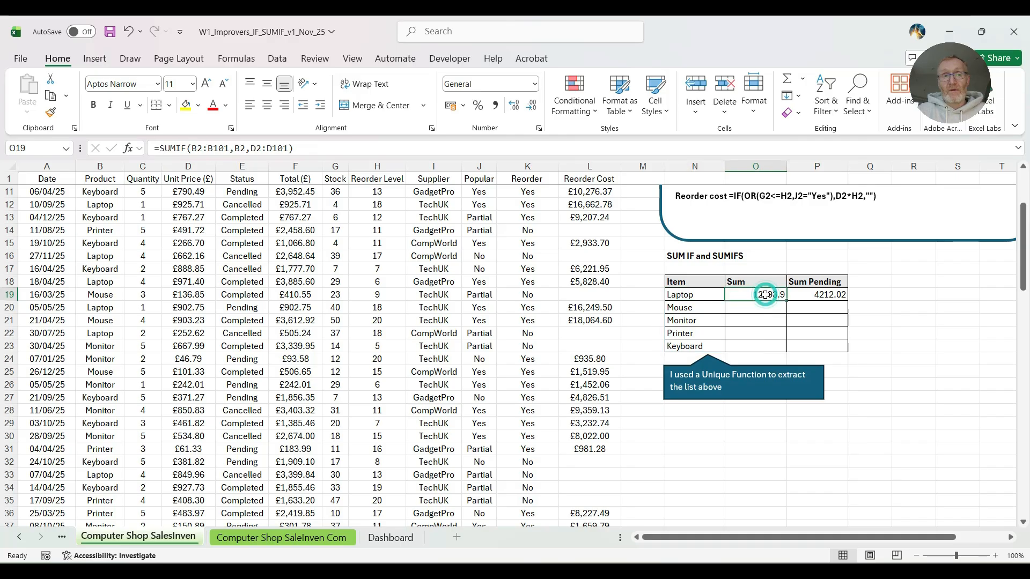
pyautogui.click(210, 146)
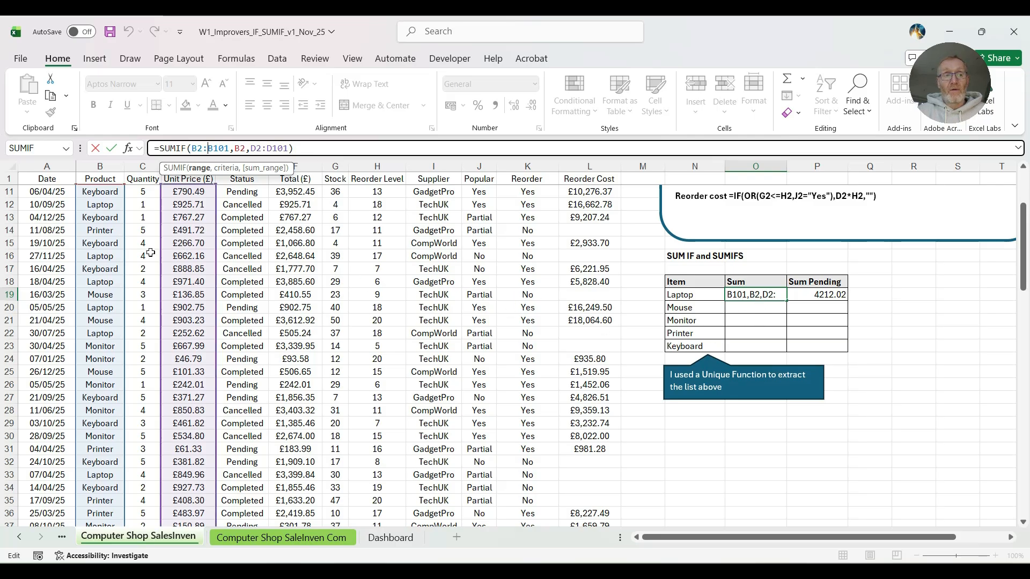
pyautogui.click(111, 148)
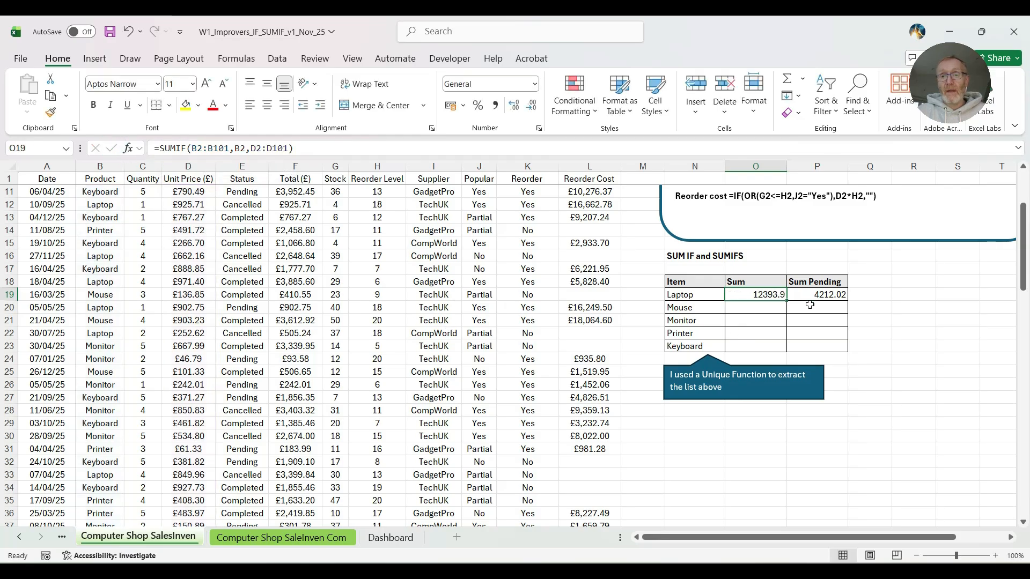
# Step: Format the Sum and Sum Pending cells O19:P23 as Currency
pyautogui.moveTo(751, 296); pyautogui.dragTo(831, 347)
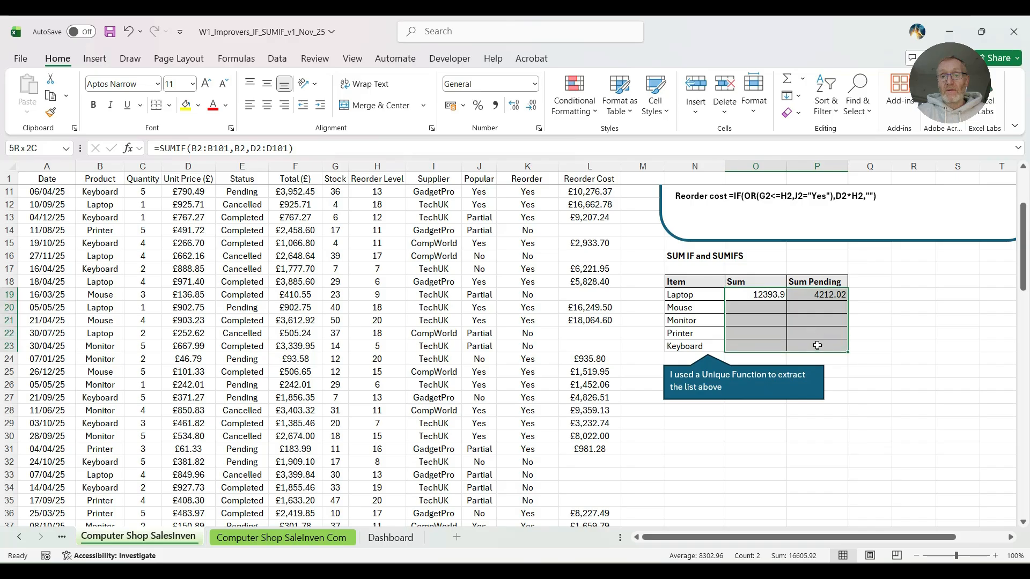
pyautogui.click(534, 84)
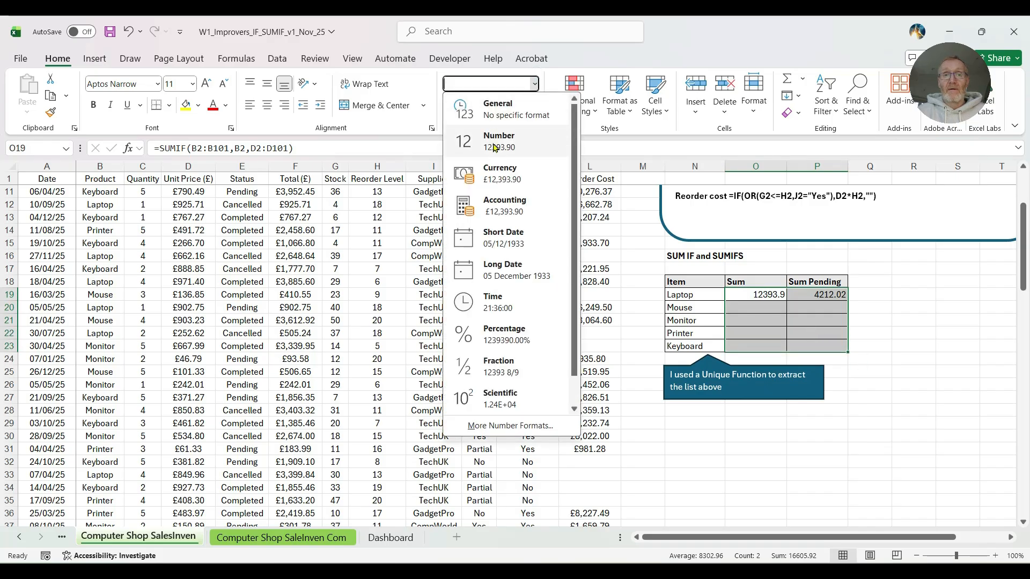
pyautogui.click(496, 181)
# Step: Inspect each argument of the Laptop SUMIFS formula in P19, from the sum range to the second criterion, without changing it
pyautogui.click(821, 295)
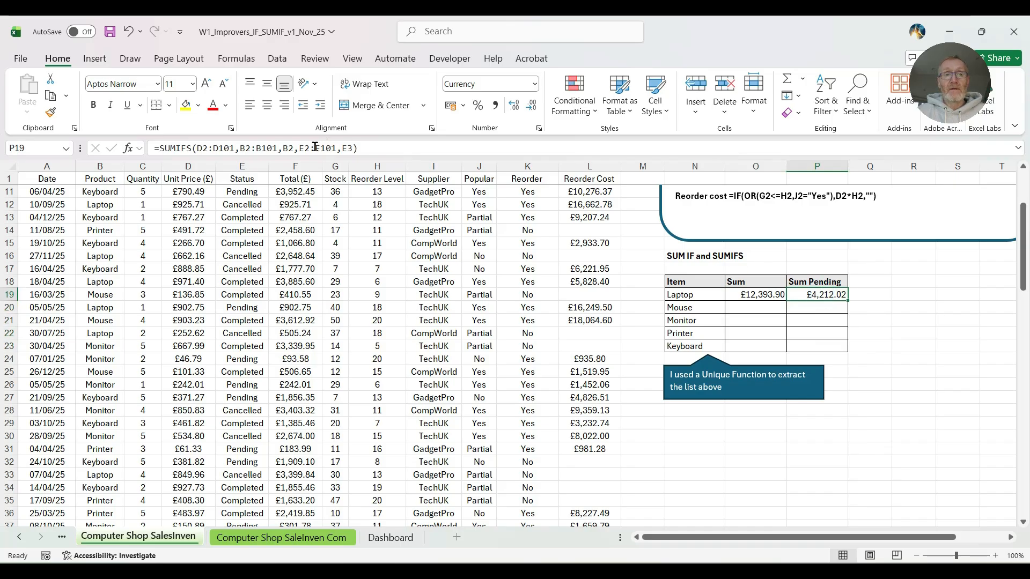
pyautogui.click(229, 146)
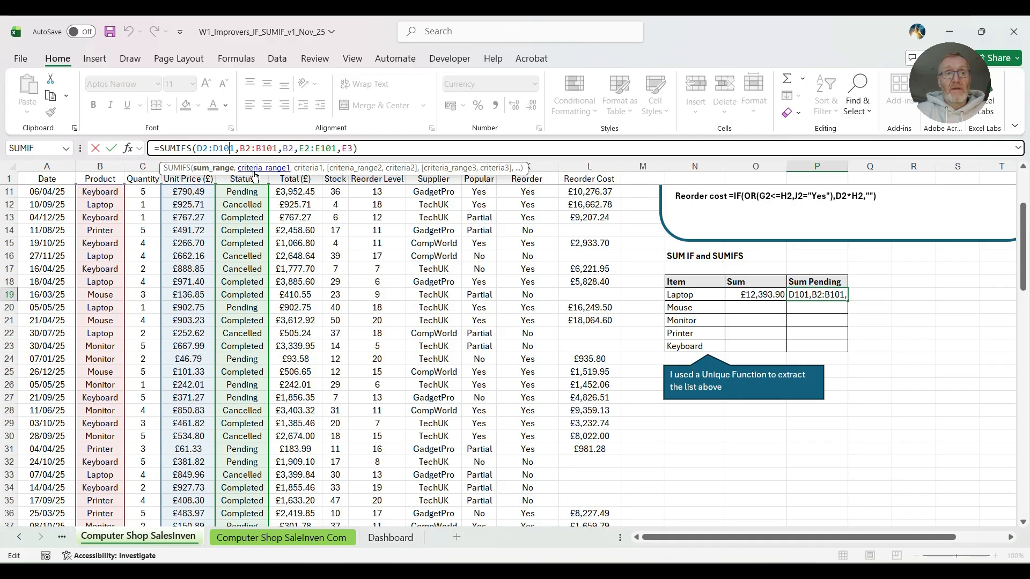
pyautogui.doubleClick(263, 148)
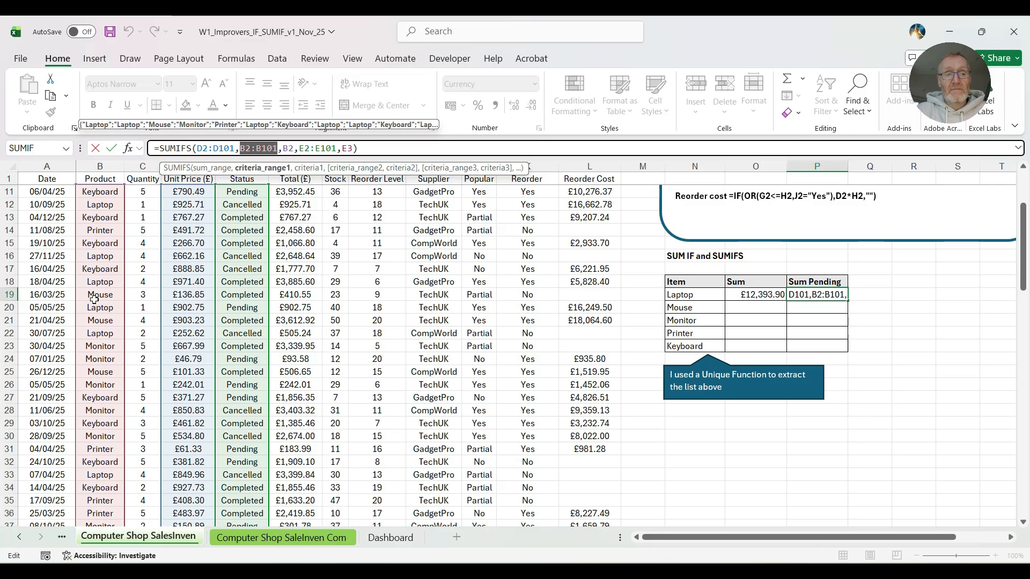
pyautogui.click(286, 146)
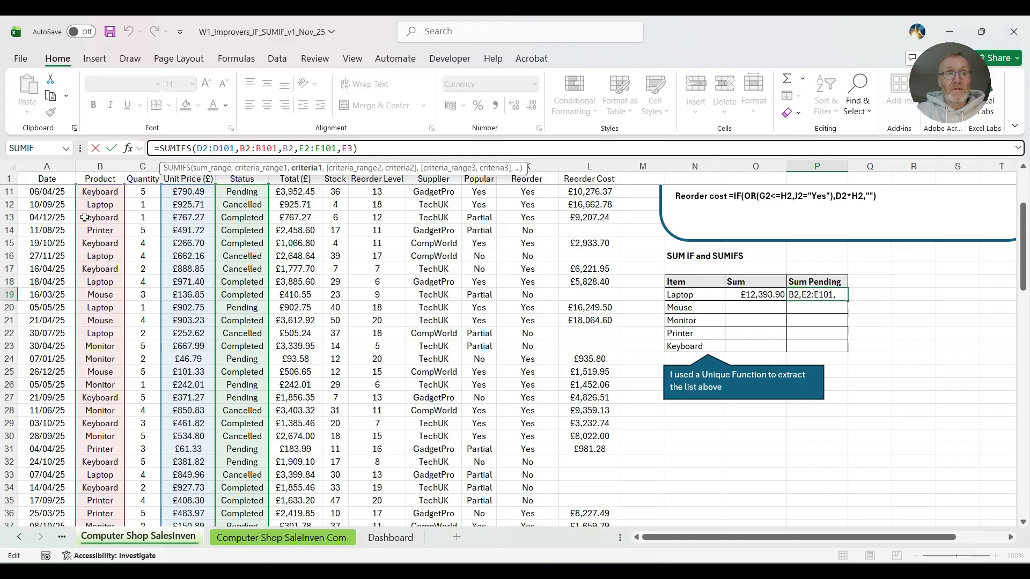
pyautogui.scroll(3, 121, 240)
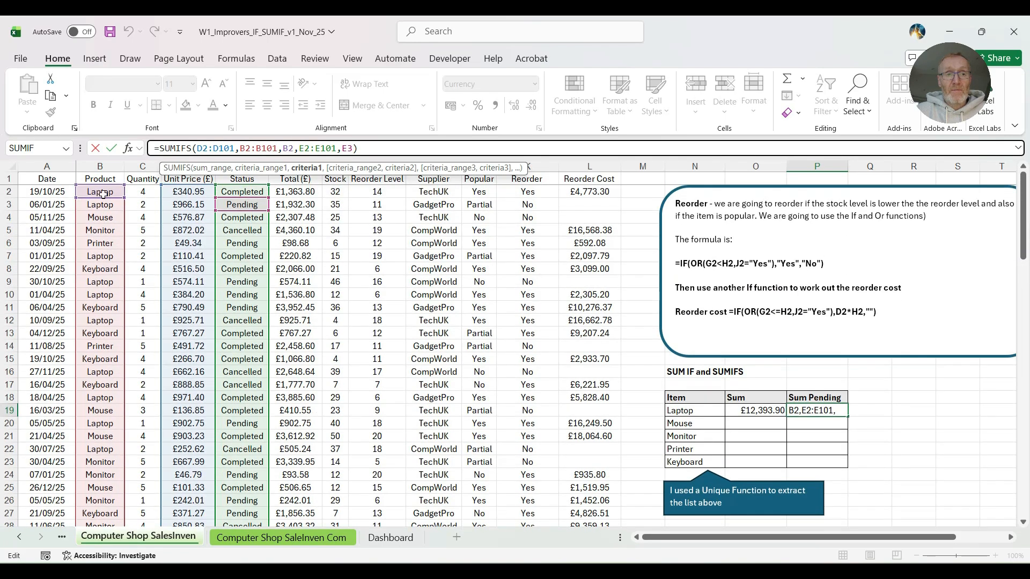
pyautogui.click(319, 147)
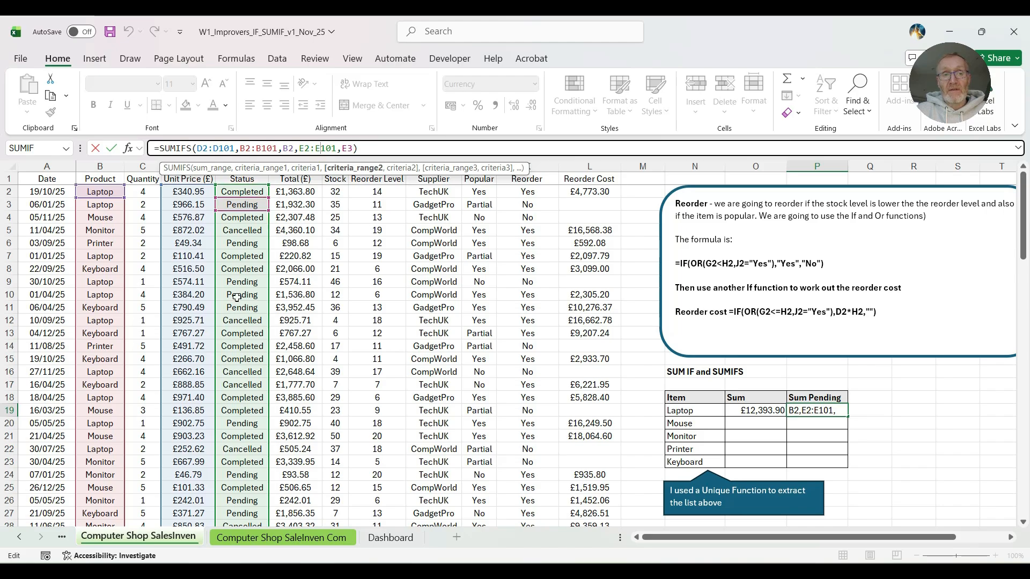
pyautogui.click(347, 149)
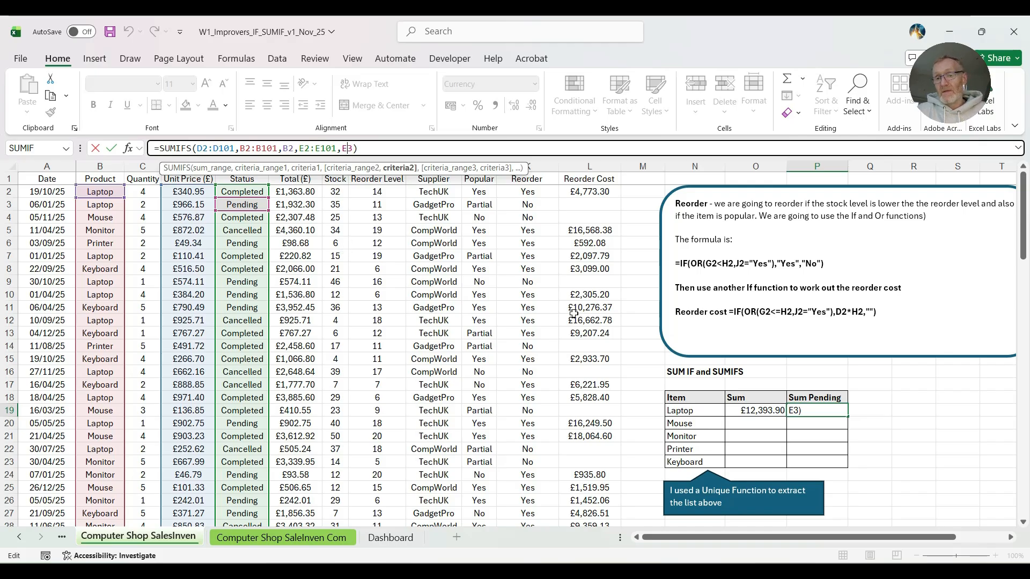
pyautogui.click(111, 149)
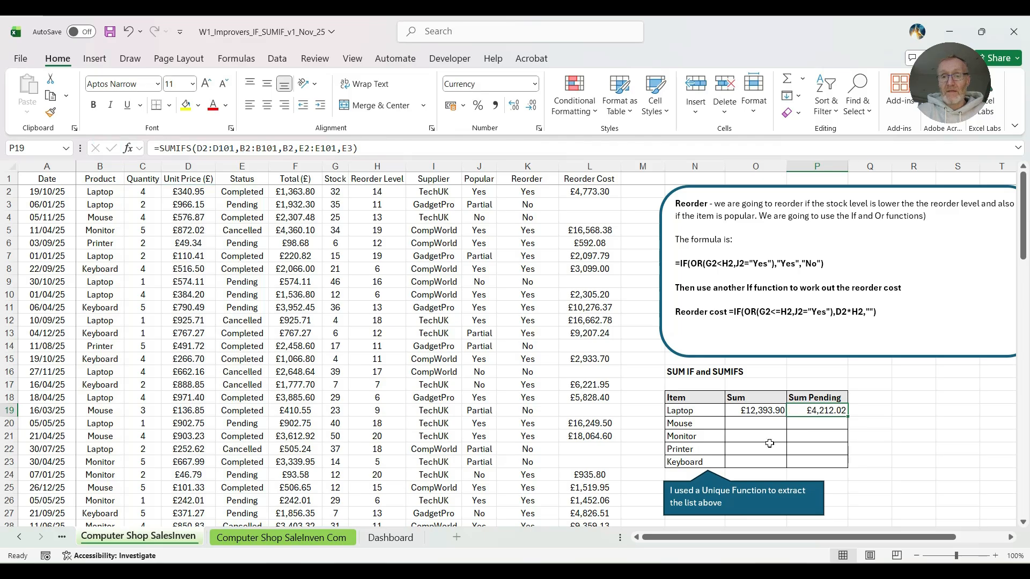
# Step: Start a SUMIF formula for Mouse in O20 with the Product range B2:B101 as its range
pyautogui.scroll(-1, 754, 409)
pyautogui.click(752, 411)
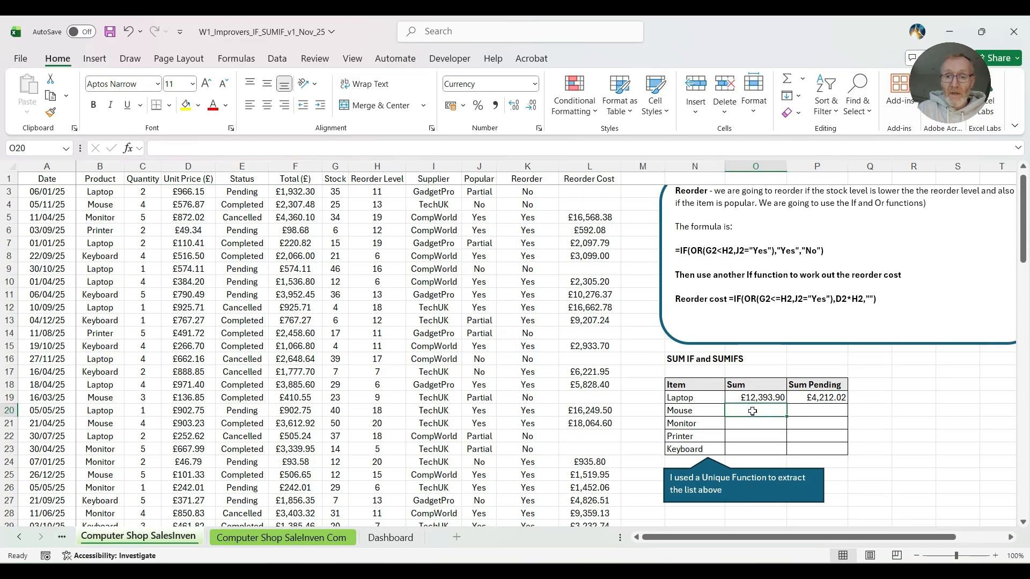
pyautogui.write('=sumi')
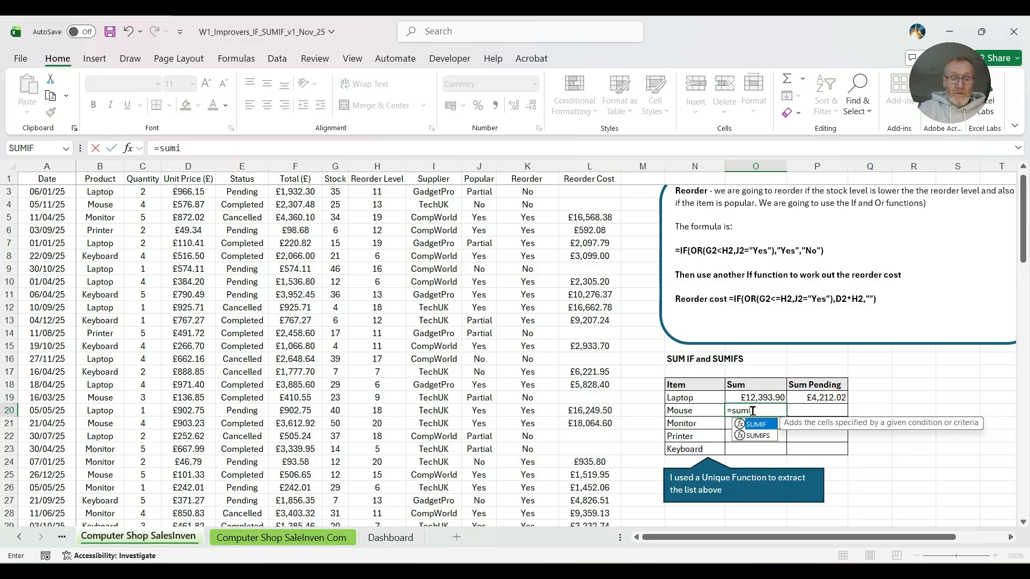
pyautogui.write('f(')
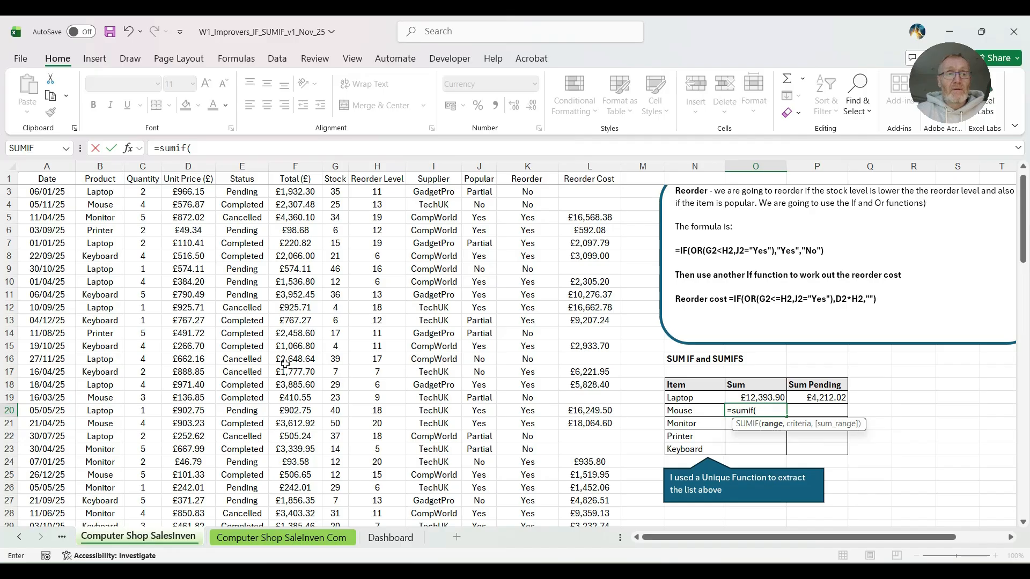
pyautogui.moveTo(106, 193); pyautogui.dragTo(111, 334)
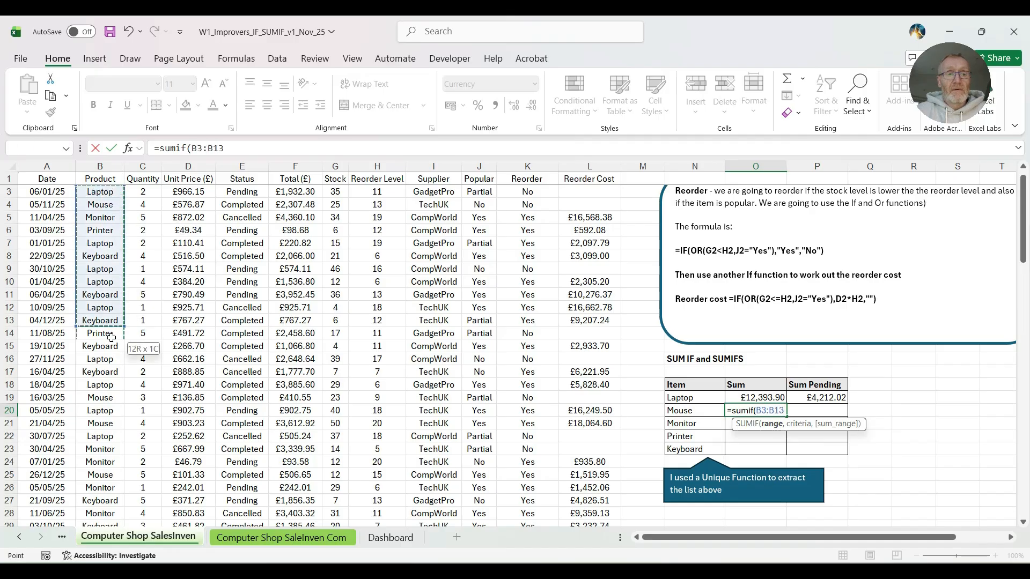
pyautogui.moveTo(107, 519); pyautogui.dragTo(108, 475)
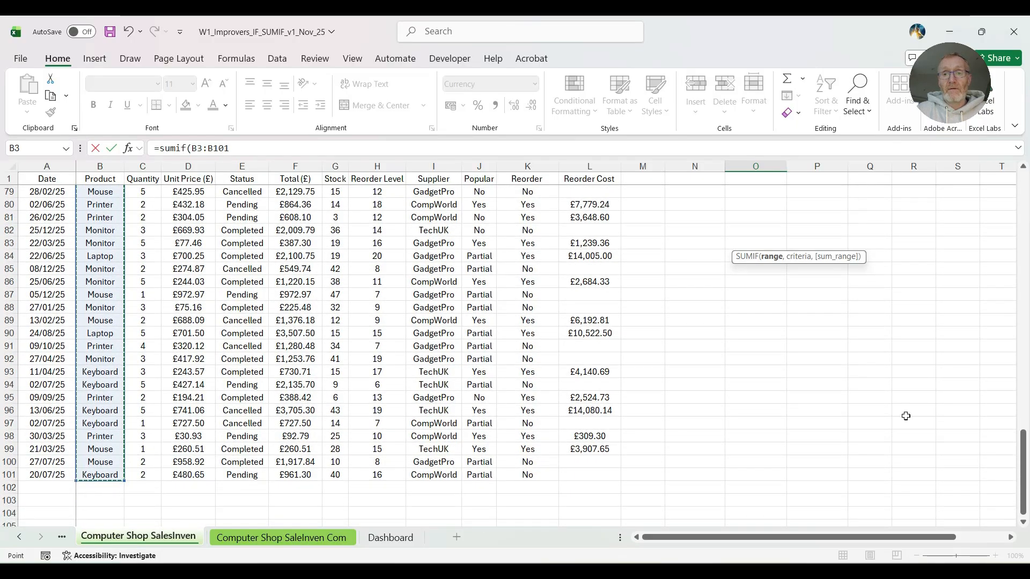
pyautogui.scroll(20, 322, 348)
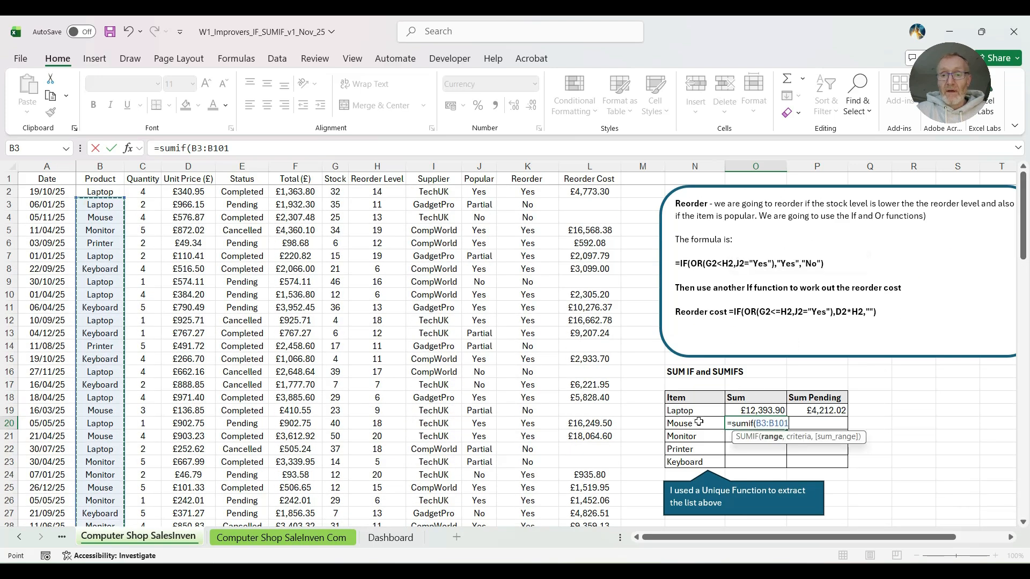
pyautogui.write(',')
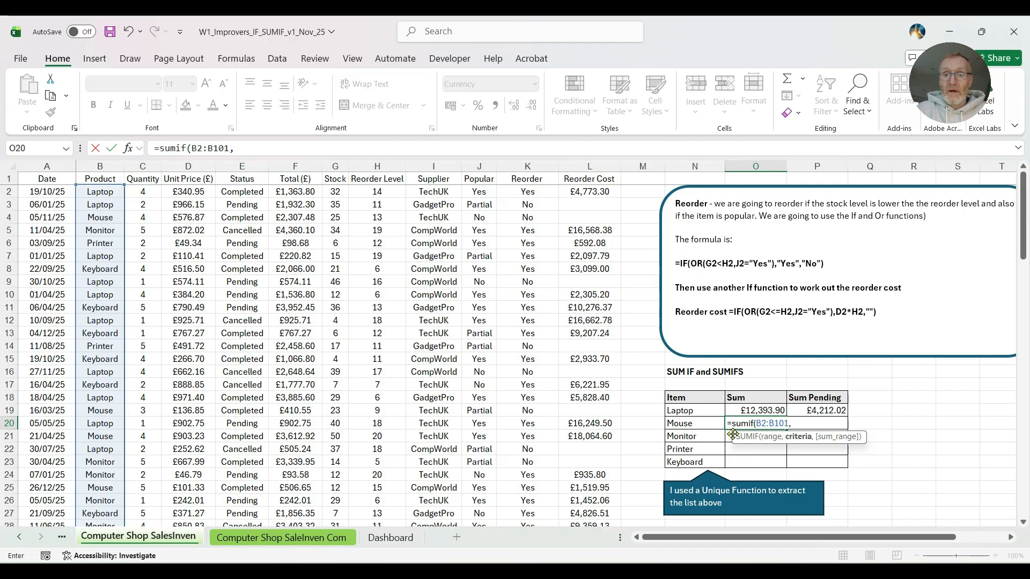
# Step: Complete the Mouse SUMIF in O20 with B4 as the criterion and the Unit Price range D2:D101 as the sum range
pyautogui.click(94, 220)
pyautogui.write(',')
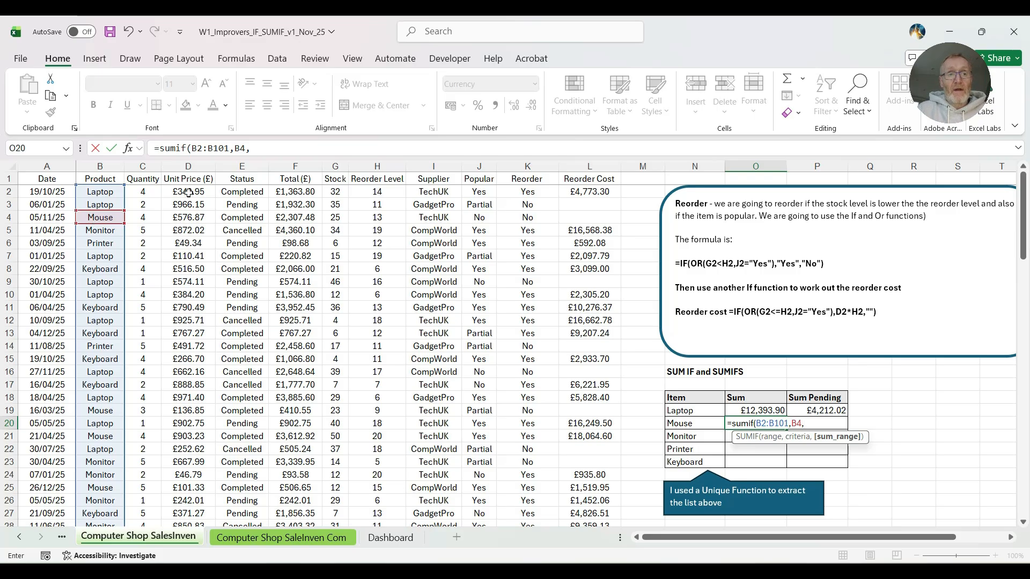
pyautogui.moveTo(188, 190); pyautogui.dragTo(182, 476)
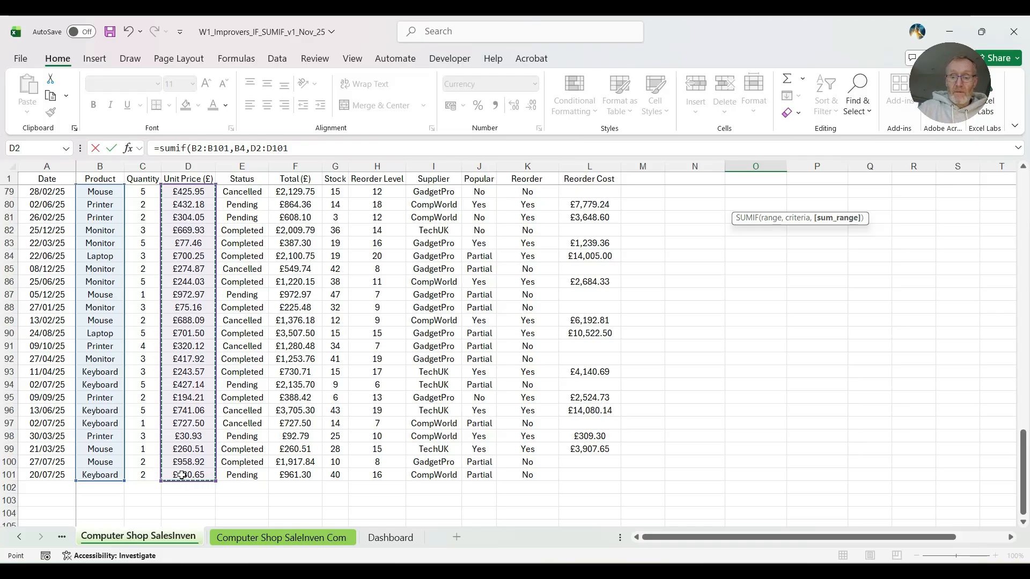
pyautogui.write(')')
pyautogui.press('Return')
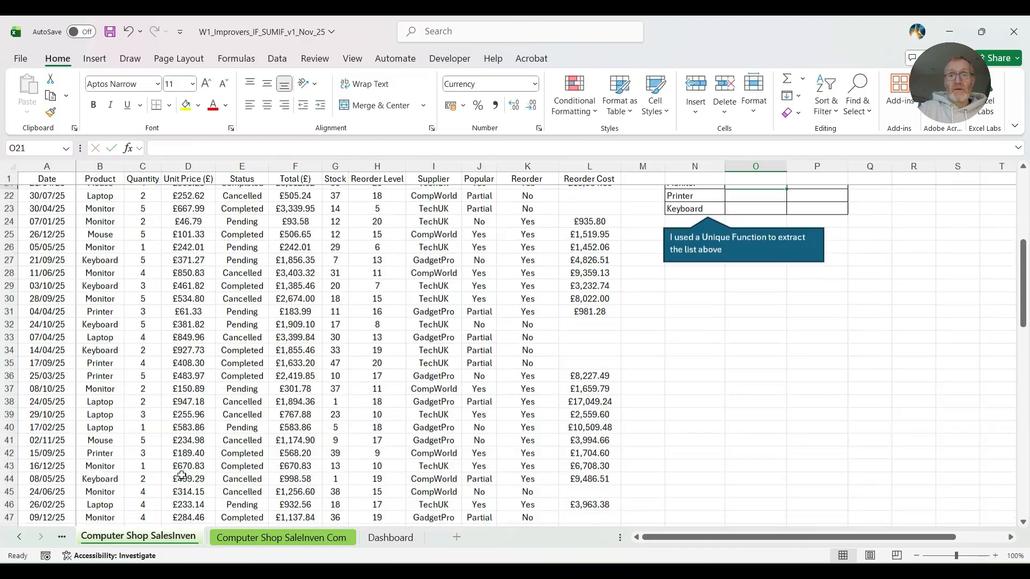
pyautogui.scroll(3, 769, 331)
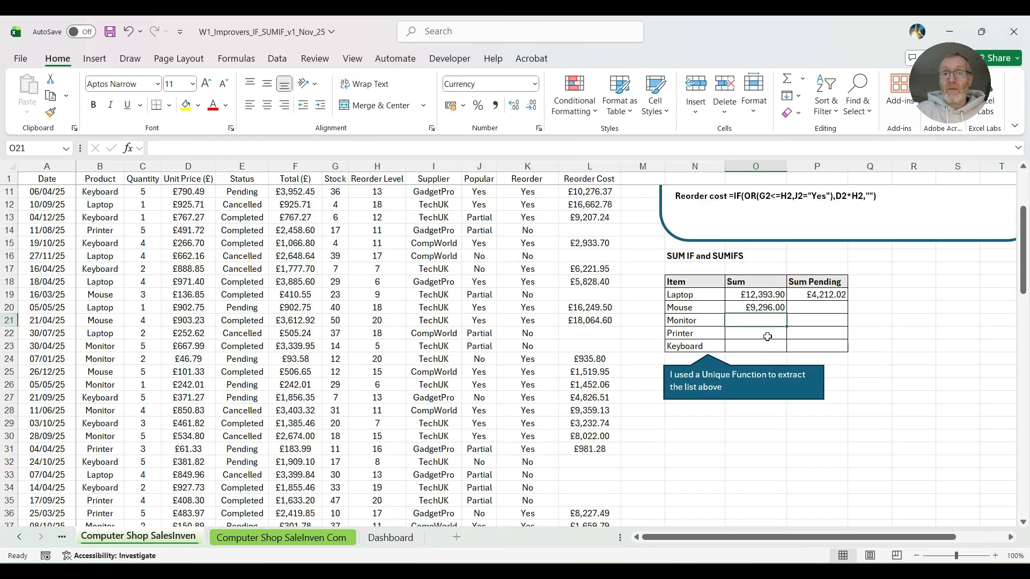
# Step: Start a SUMIFS formula for Mouse in P20 with the Unit Price range D2:D101 as its sum range
pyautogui.click(762, 305)
pyautogui.click(826, 306)
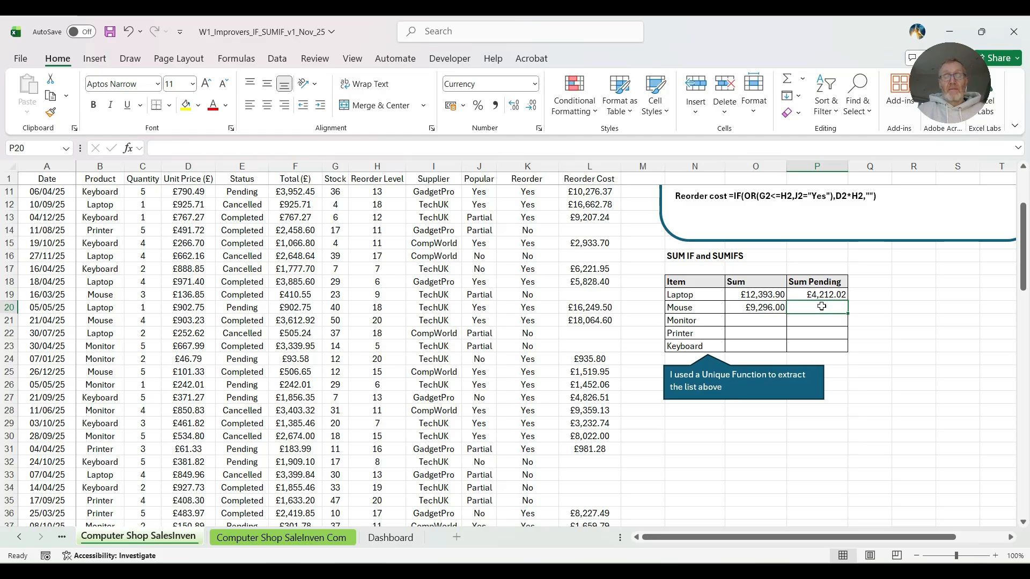
pyautogui.write('=s')
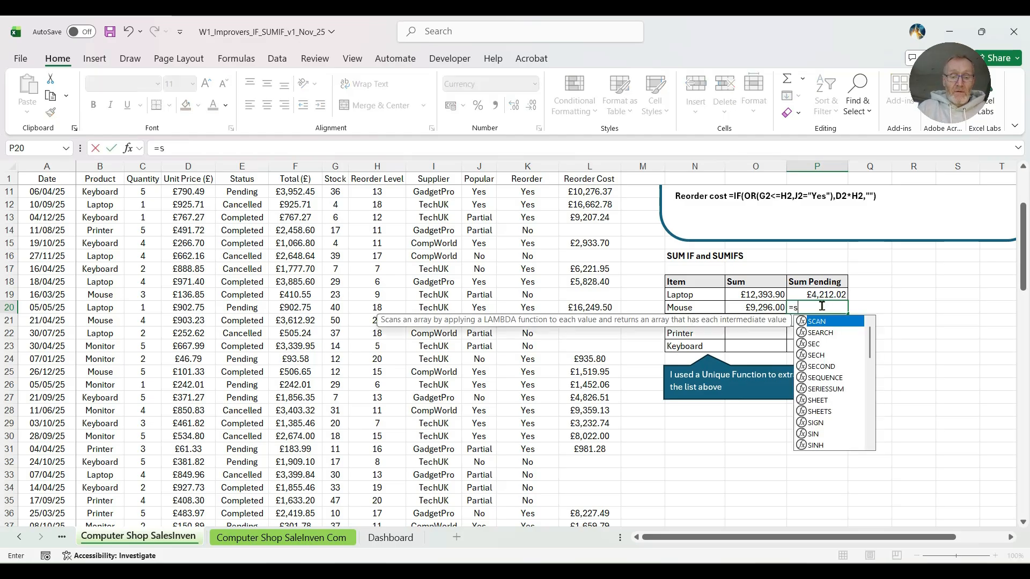
pyautogui.write('umifs(')
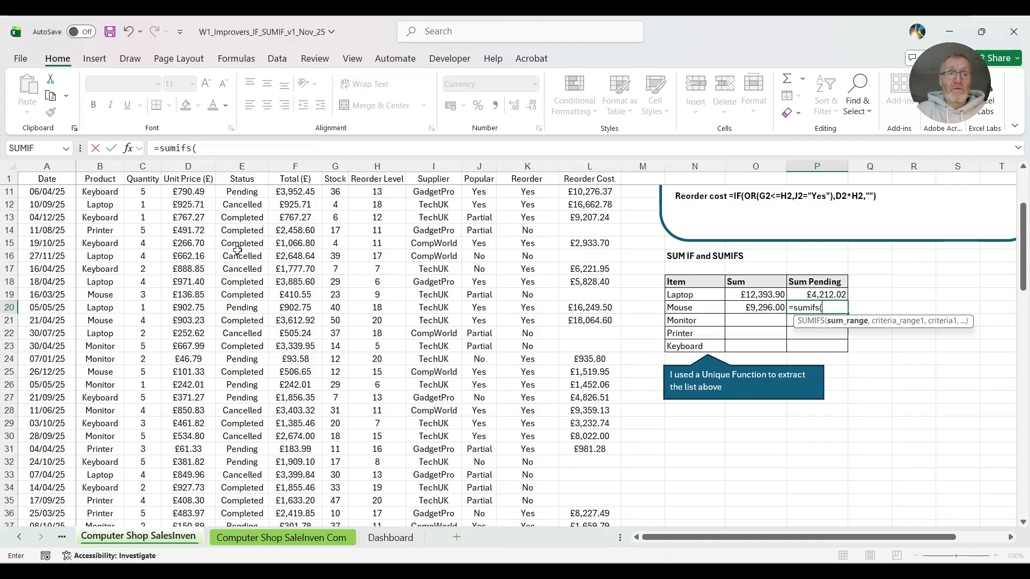
pyautogui.moveTo(189, 191); pyautogui.dragTo(188, 477)
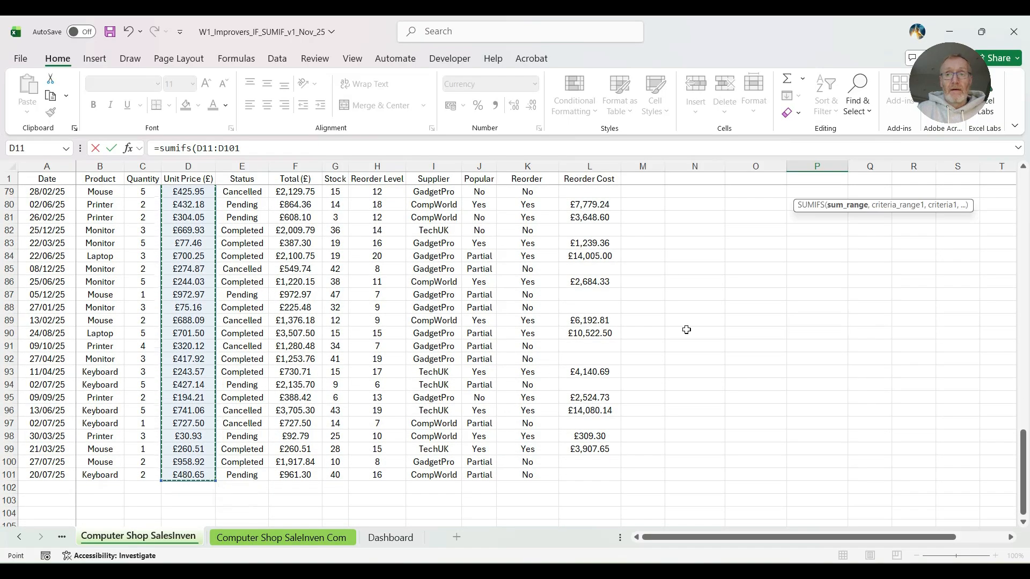
pyautogui.scroll(7, 681, 325)
pyautogui.scroll(7, 677, 327)
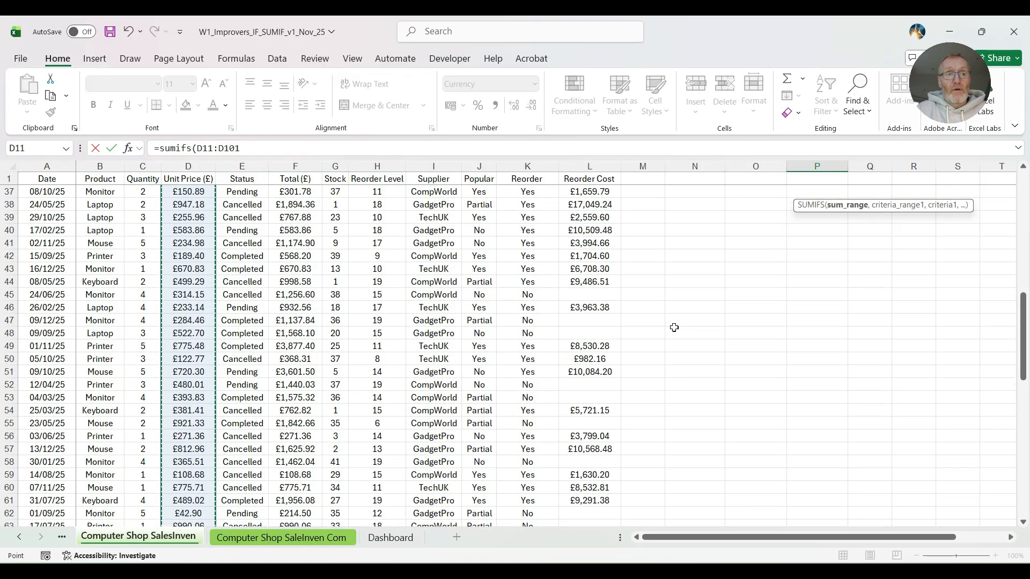
pyautogui.scroll(10, 676, 327)
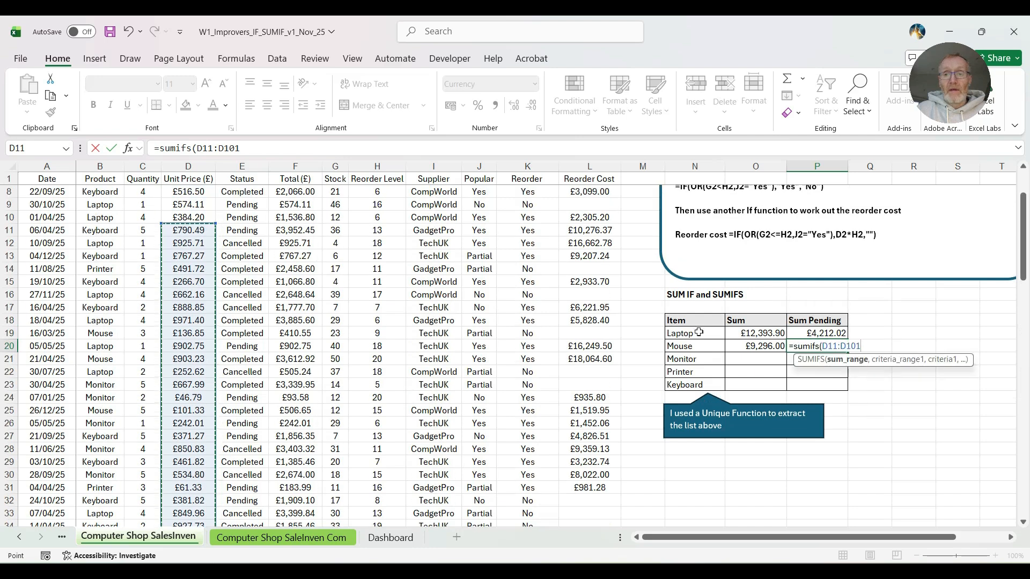
pyautogui.write(',')
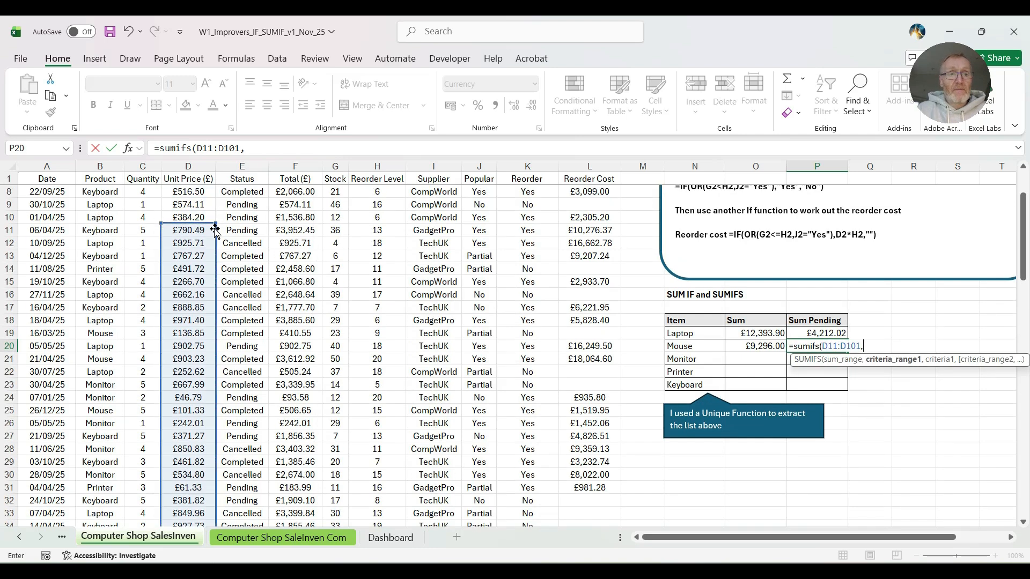
pyautogui.moveTo(215, 231); pyautogui.dragTo(217, 189)
pyautogui.scroll(2, 204, 241)
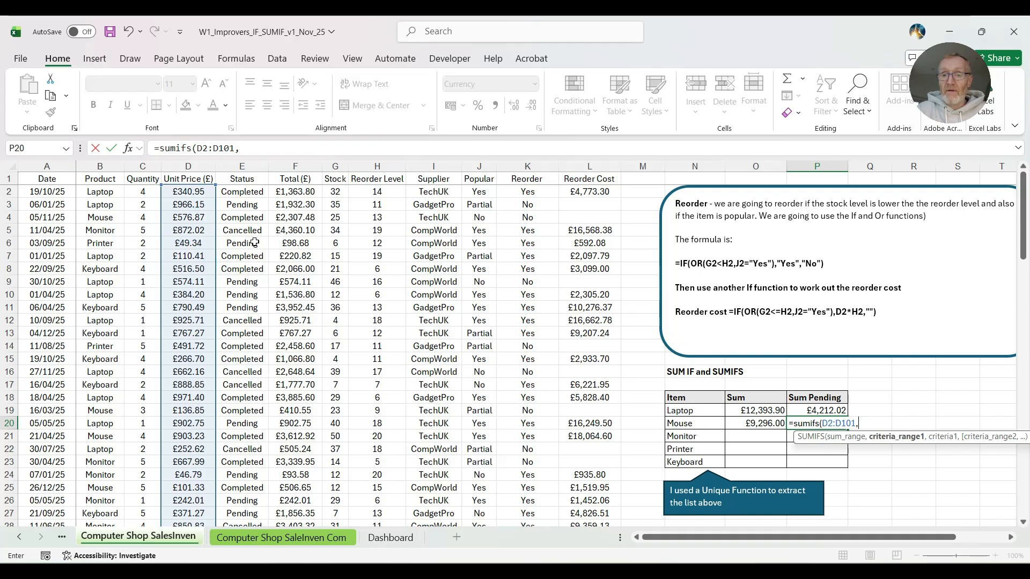
# Step: Add the Product range B2:B101 as the first criteria range of the P20 SUMIFS, with the Mouse cell B4 as its criterion
pyautogui.moveTo(93, 188); pyautogui.dragTo(102, 469)
pyautogui.write(',')
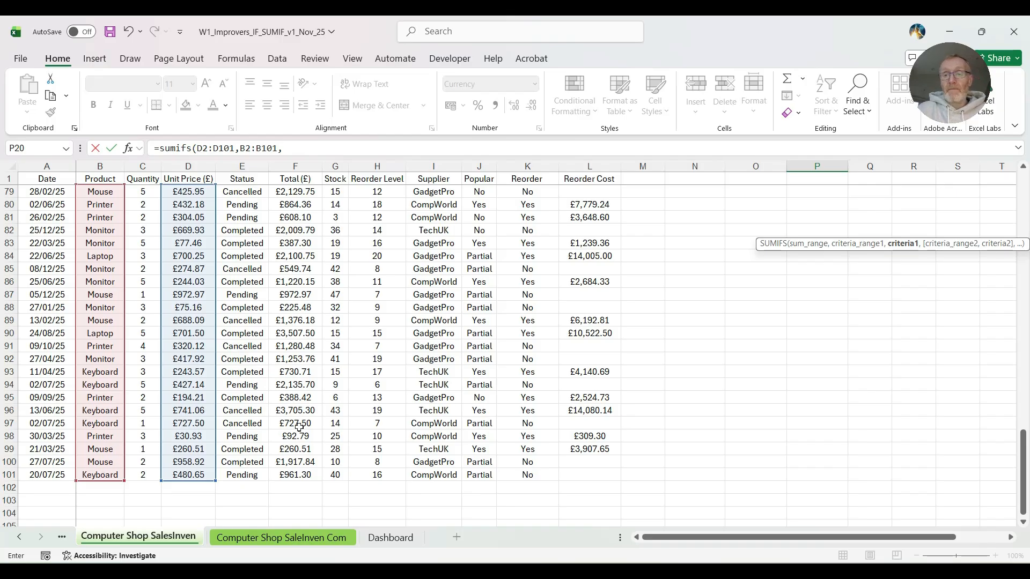
pyautogui.moveTo(1023, 465); pyautogui.dragTo(1023, 212)
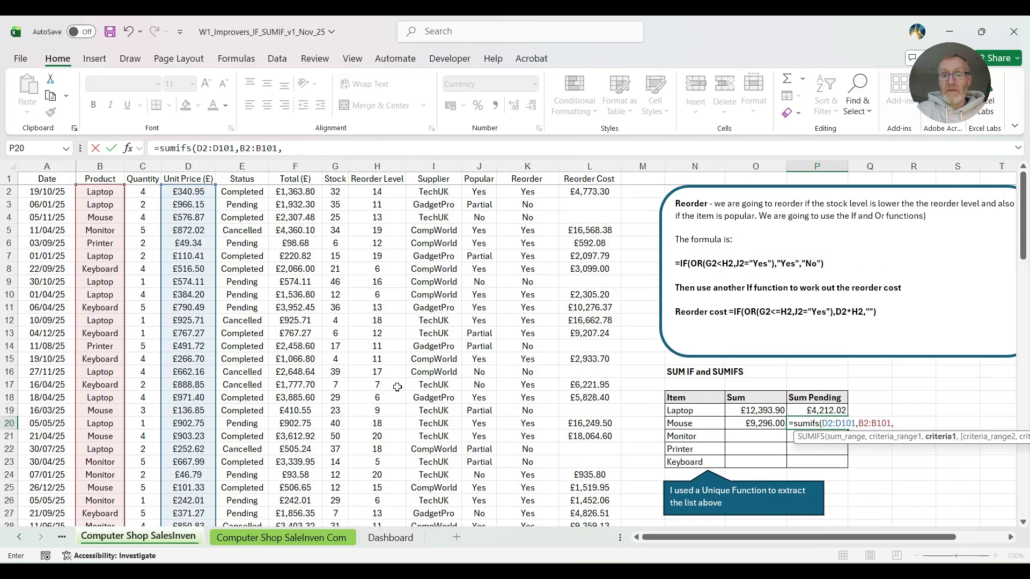
pyautogui.click(100, 217)
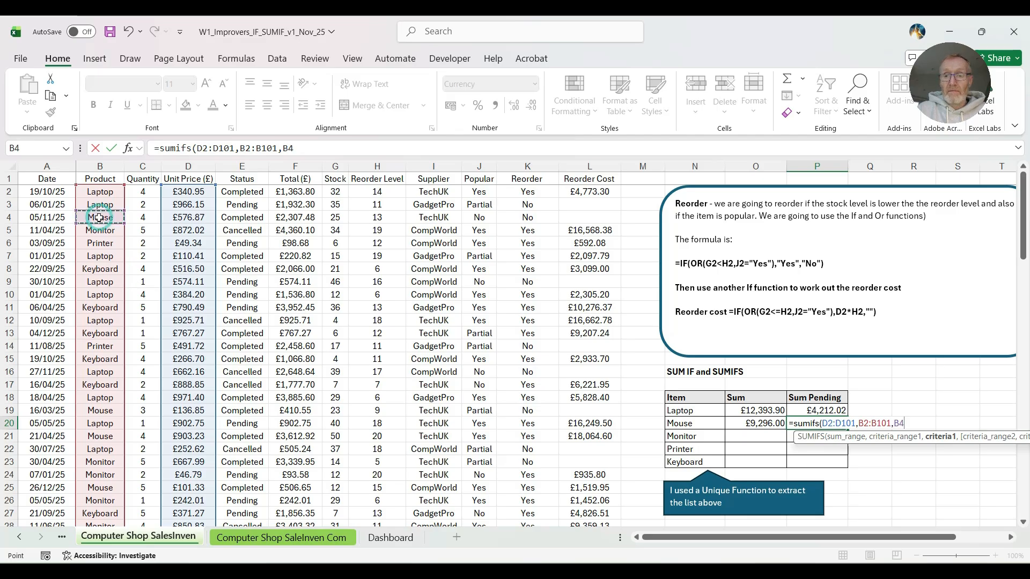
pyautogui.write(',')
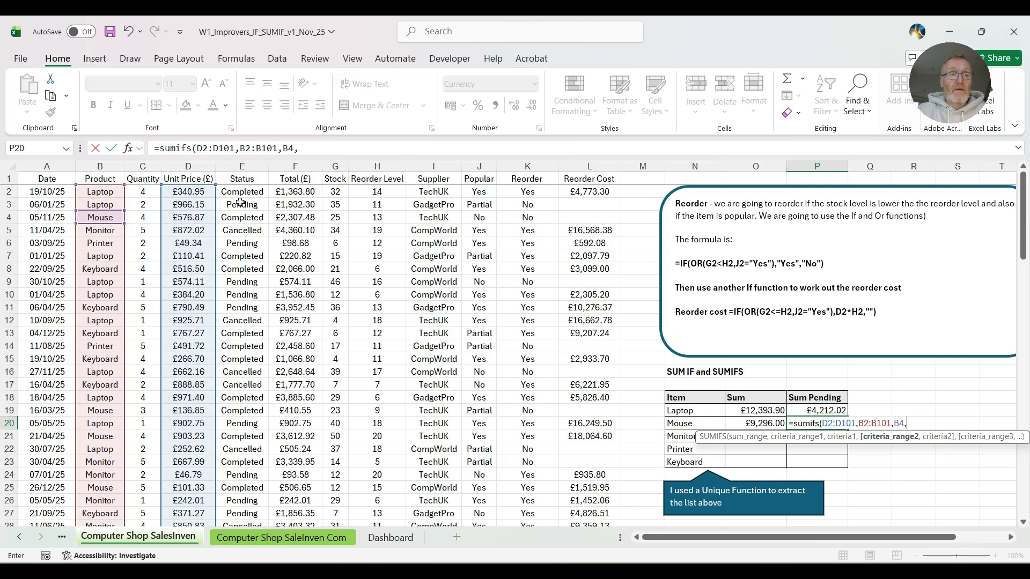
# Step: Complete the P20 SUMIFS with the Status range E2:E101 as second criteria range and the Pending cell E3 as its criterion
pyautogui.moveTo(237, 190); pyautogui.dragTo(252, 448)
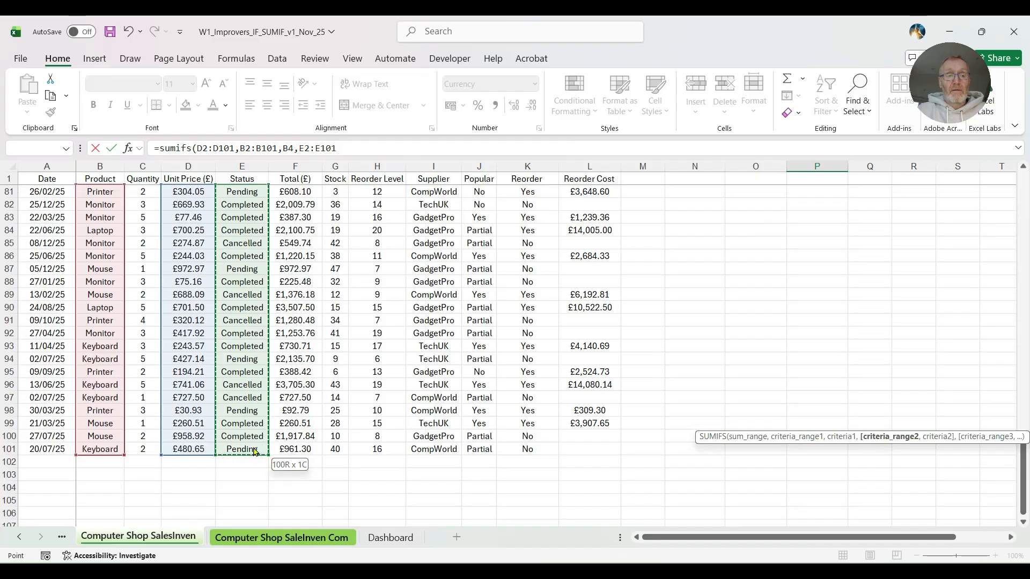
pyautogui.write(',')
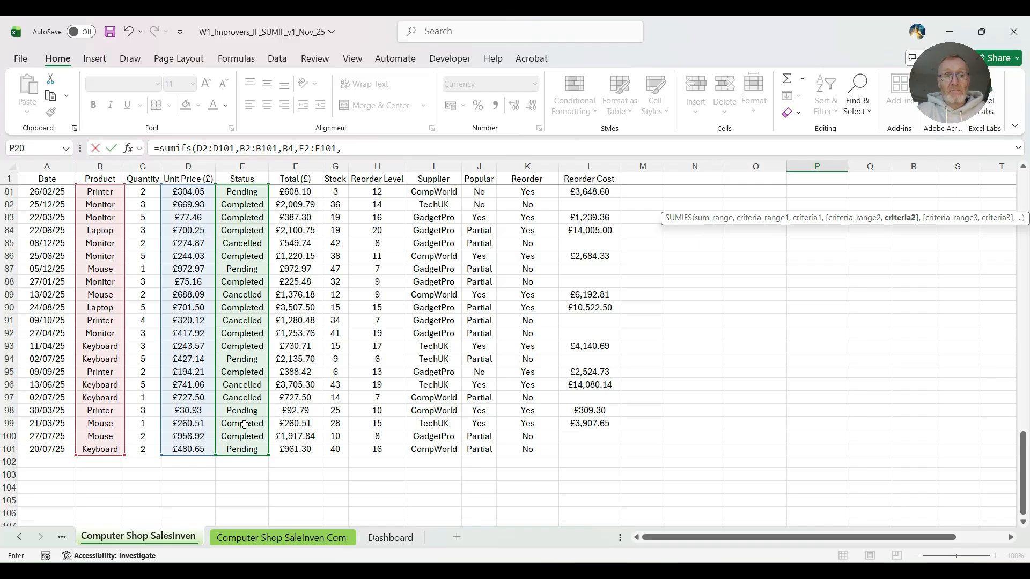
pyautogui.scroll(3, 244, 425)
pyautogui.moveTo(1023, 453); pyautogui.dragTo(1023, 218)
pyautogui.click(229, 203)
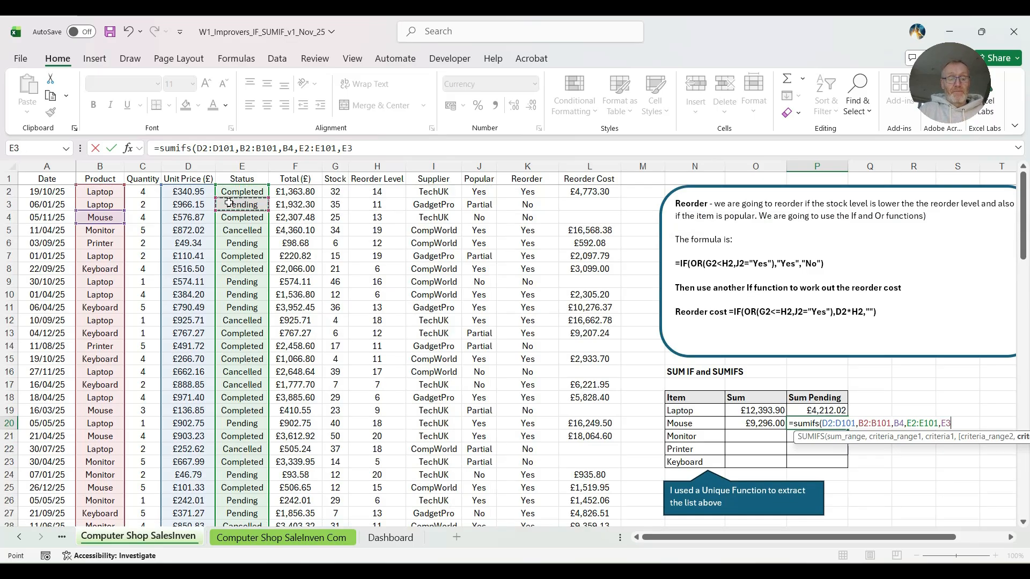
pyautogui.write(')')
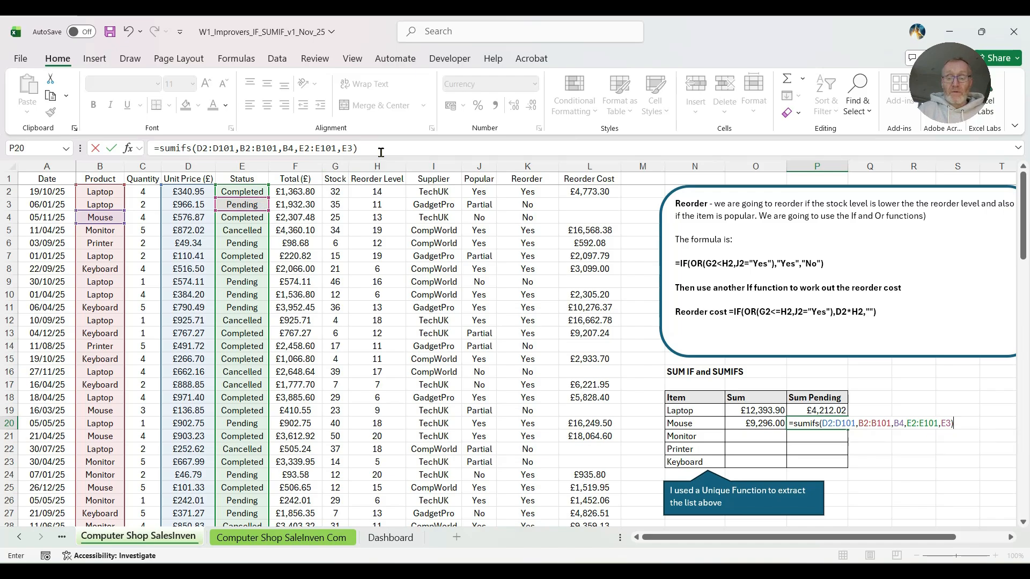
pyautogui.press('Return')
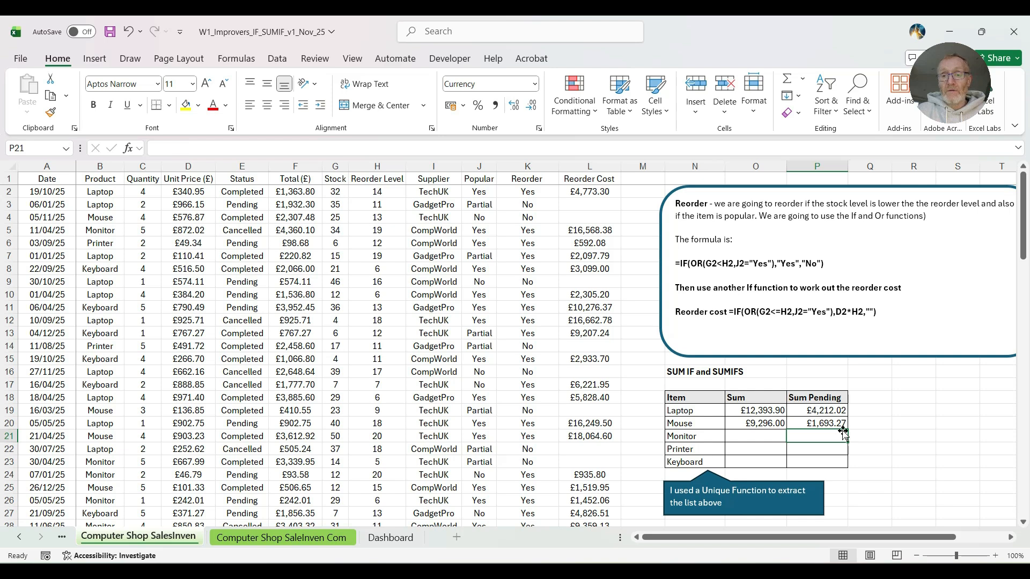
# Step: Change the sum range of the Mouse SUMIFS in P20 to the Total range F2:F101
pyautogui.click(824, 422)
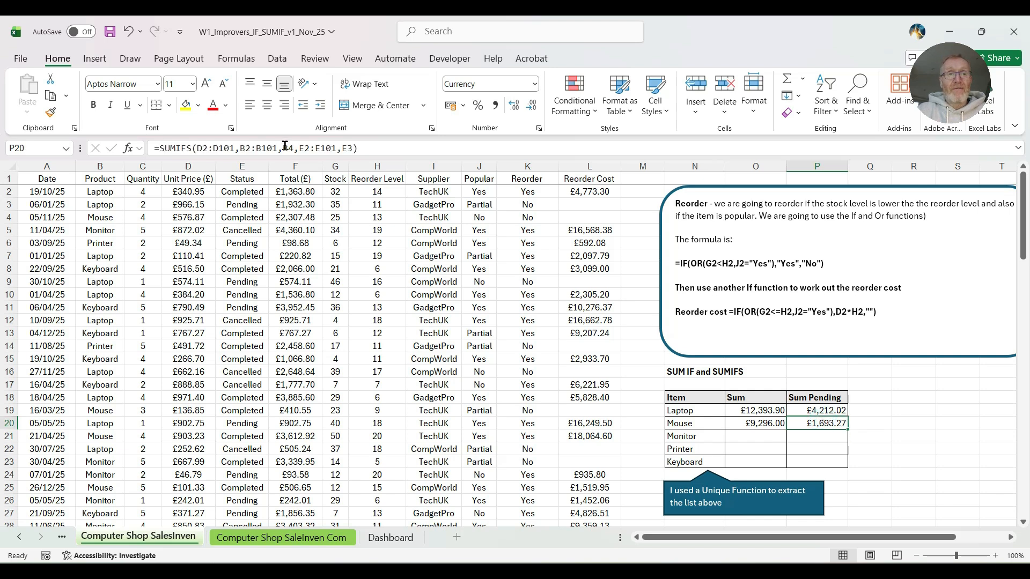
pyautogui.click(255, 148)
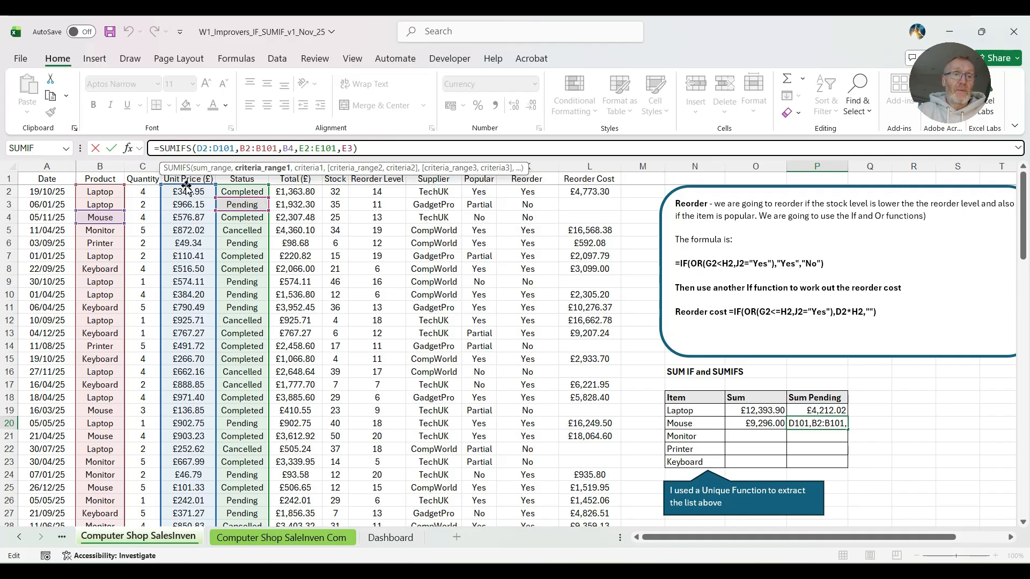
pyautogui.moveTo(198, 190); pyautogui.dragTo(312, 203)
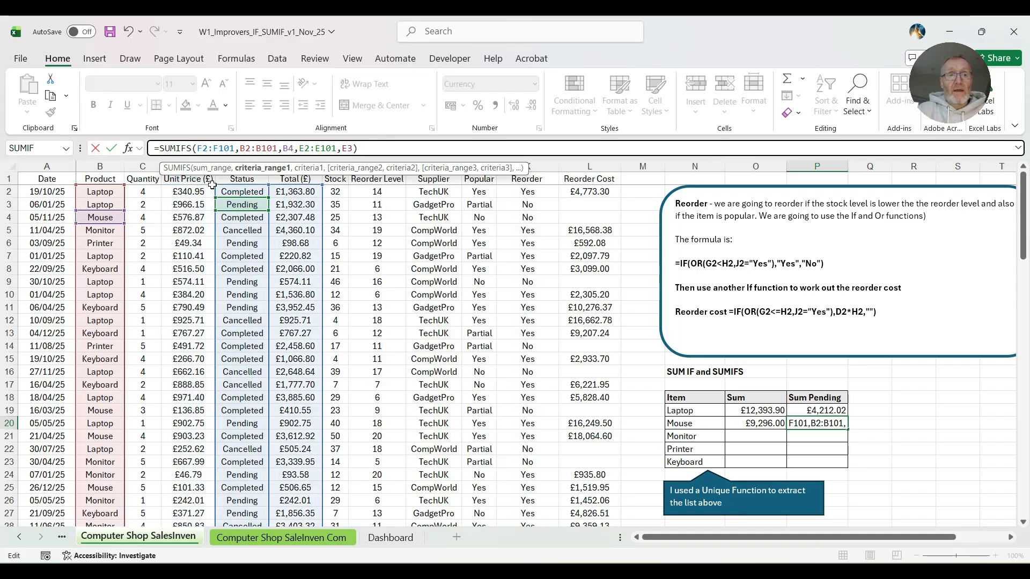
pyautogui.moveTo(215, 185); pyautogui.dragTo(267, 185)
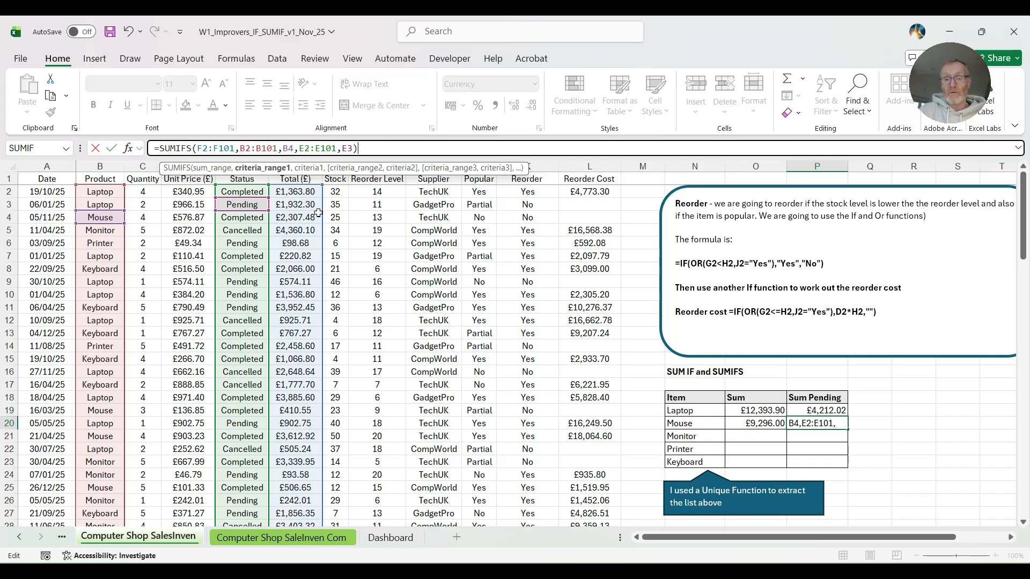
pyautogui.press('Return')
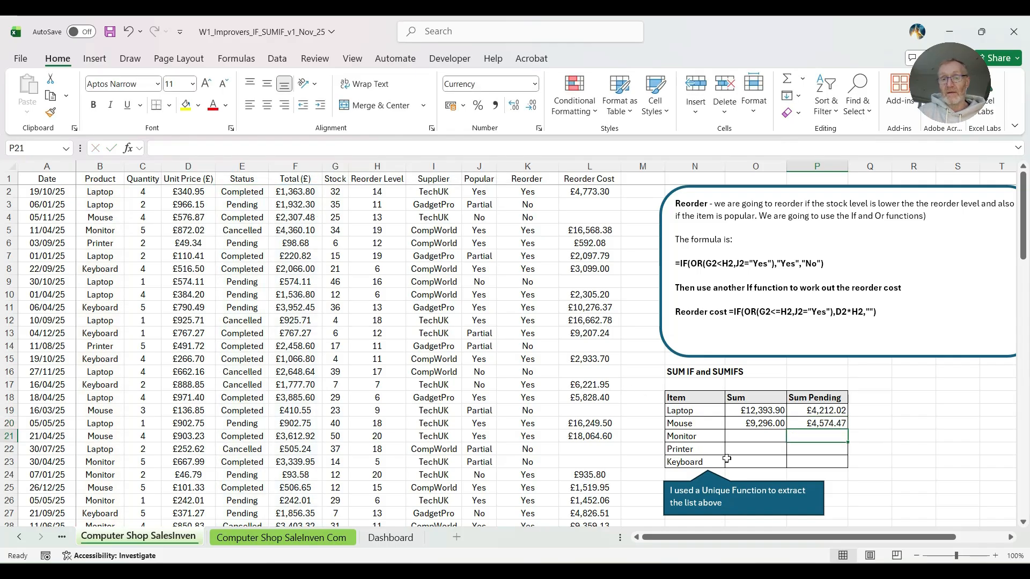
# Step: Change the sum range of the Mouse SUMIF formula in O20 to the Total range F2:F101
pyautogui.click(745, 425)
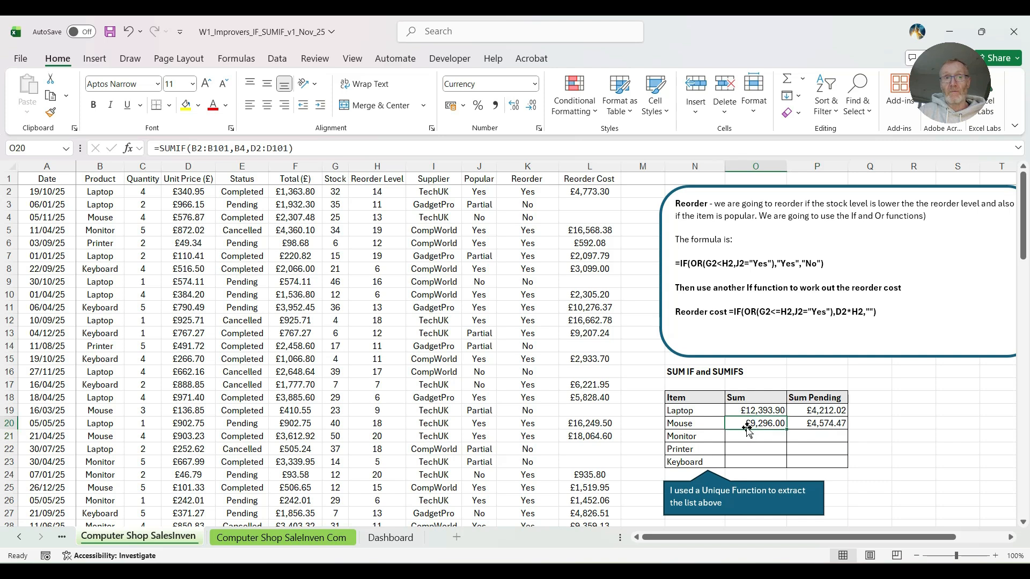
pyautogui.click(220, 148)
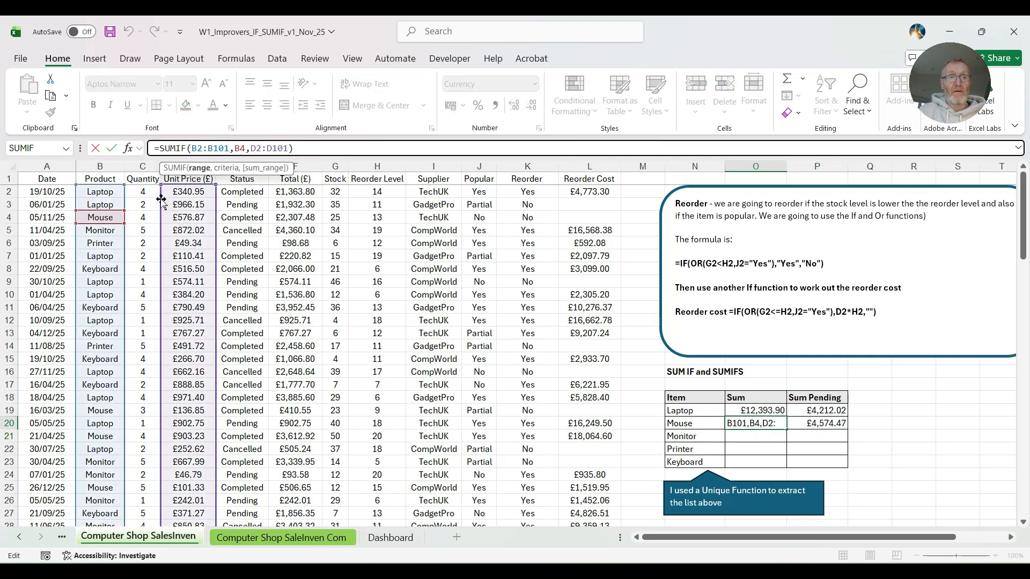
pyautogui.moveTo(162, 200)
pyautogui.mouseDown()
pyautogui.moveTo(287, 200)
pyautogui.moveTo(242, 217)
pyautogui.moveTo(194, 218)
pyautogui.moveTo(192, 233)
pyautogui.moveTo(214, 216)
pyautogui.moveTo(294, 212)
pyautogui.mouseUp()
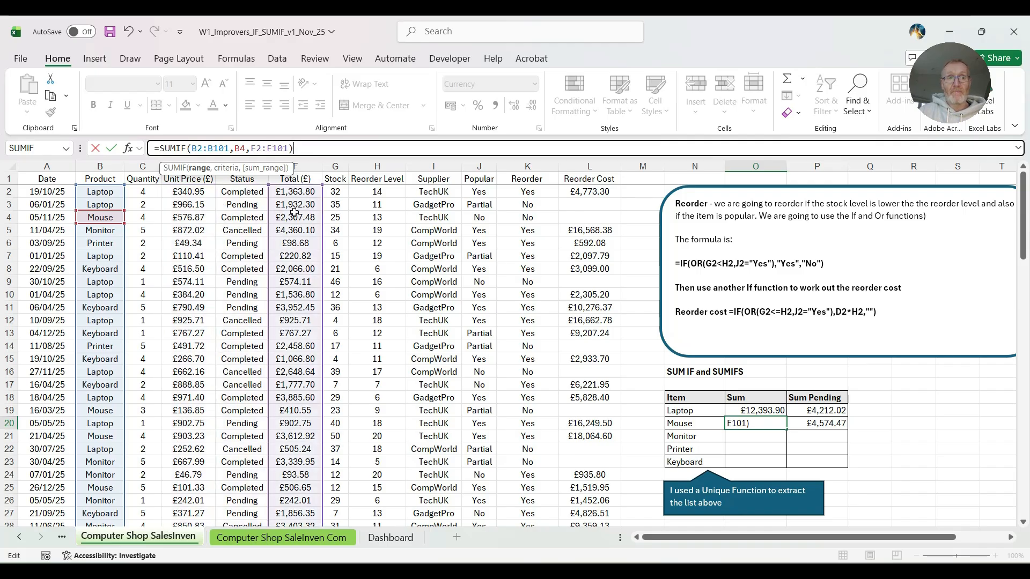
pyautogui.press('Return')
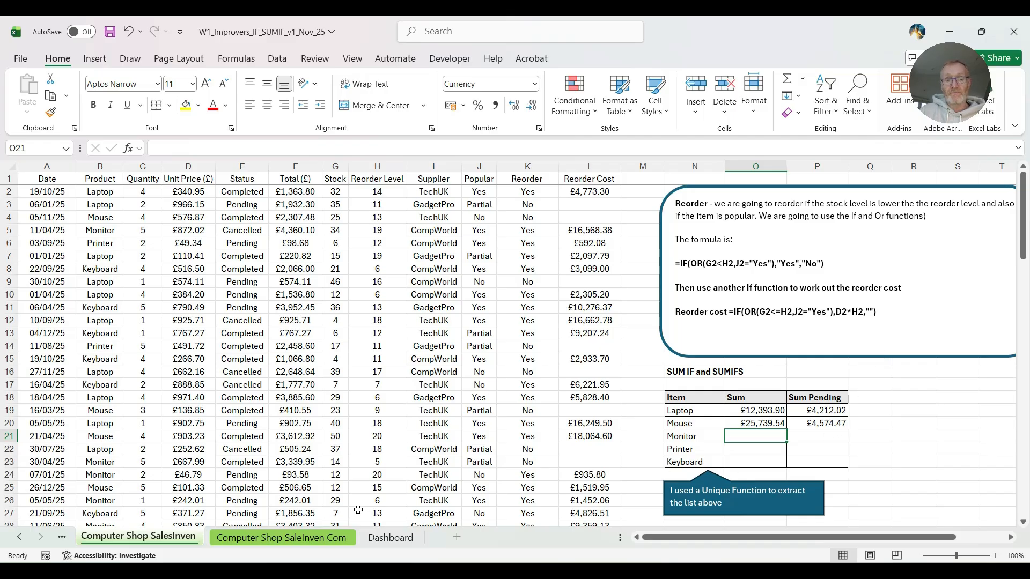
# Step: Examine the data table on the Computer Shop SaleInven Com sheet and the pivot tables, chart and notes on the Dashboard sheet
pyautogui.click(329, 539)
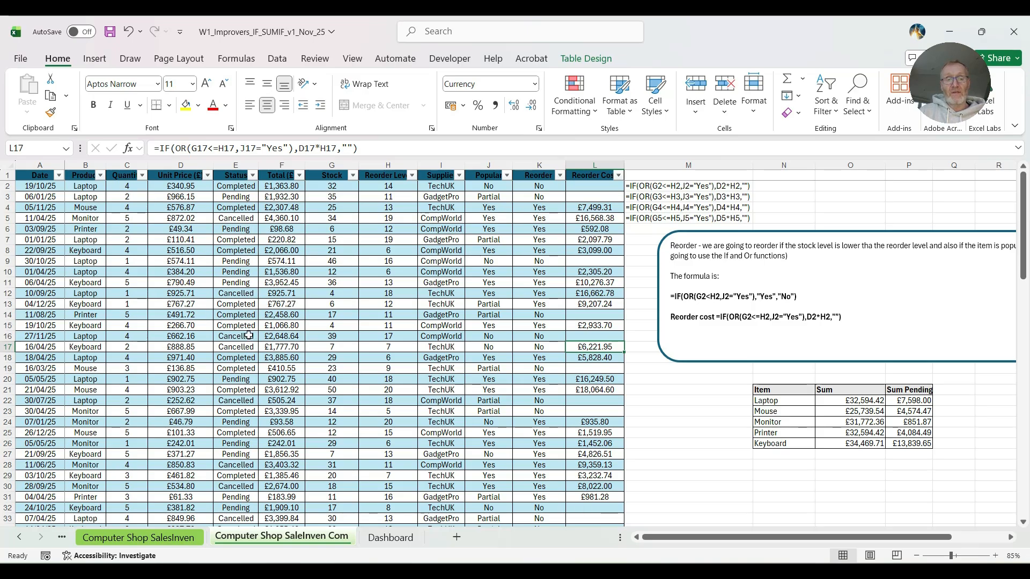
pyautogui.scroll(-1, 248, 336)
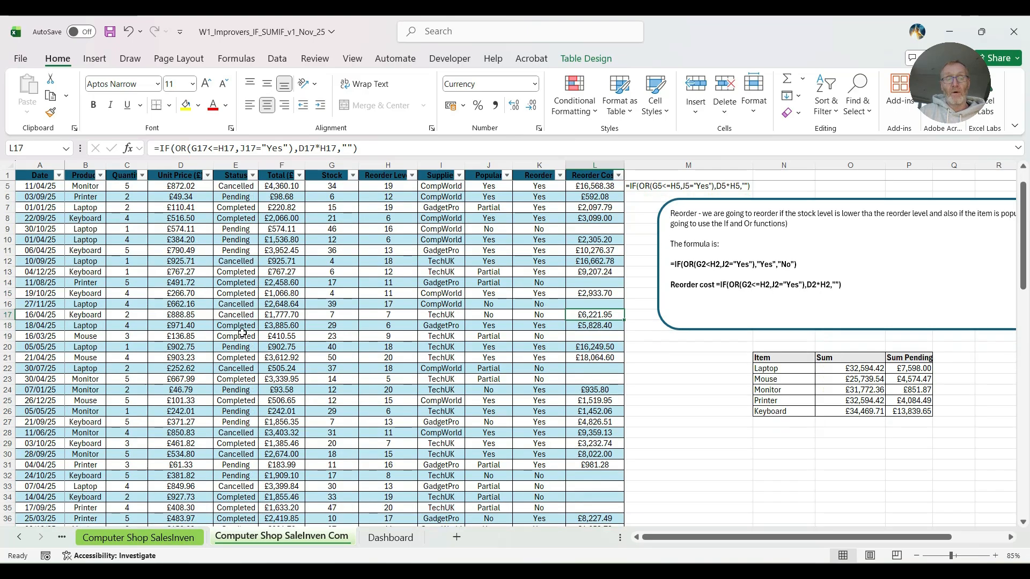
pyautogui.scroll(-5, 242, 332)
pyautogui.scroll(-7, 240, 331)
pyautogui.scroll(-6, 240, 332)
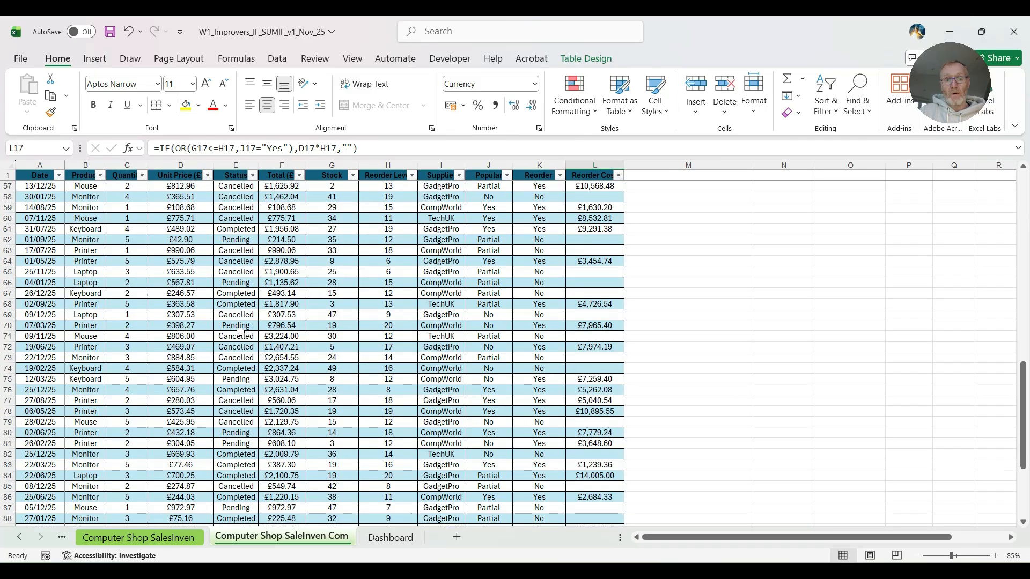
pyautogui.click(391, 538)
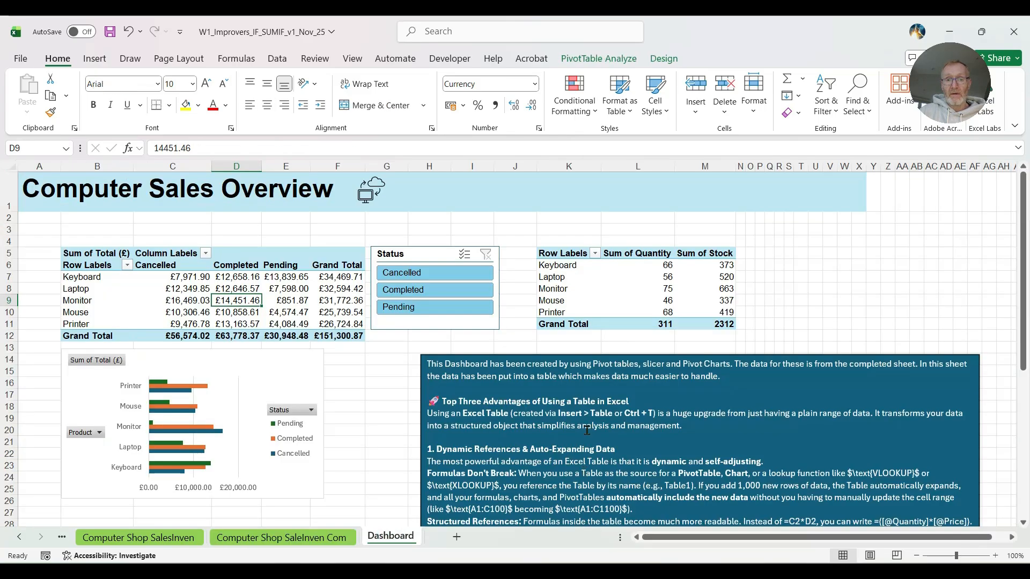
pyautogui.scroll(-1, 583, 423)
pyautogui.scroll(-2, 583, 424)
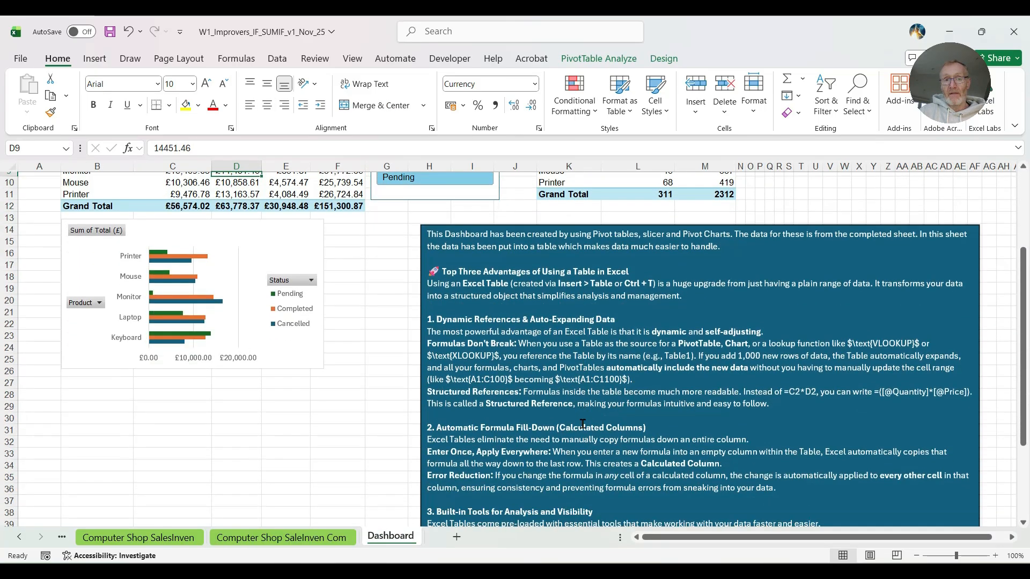
# Step: Read the Dashboard notes on the top three advantages of using a table in Excel
pyautogui.scroll(-2, 582, 424)
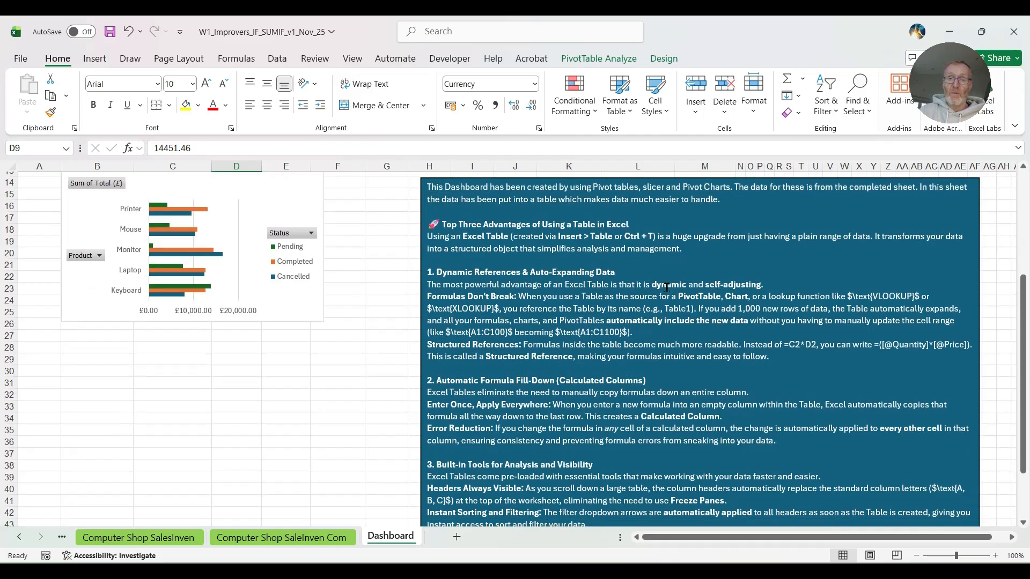
pyautogui.scroll(-1, 643, 290)
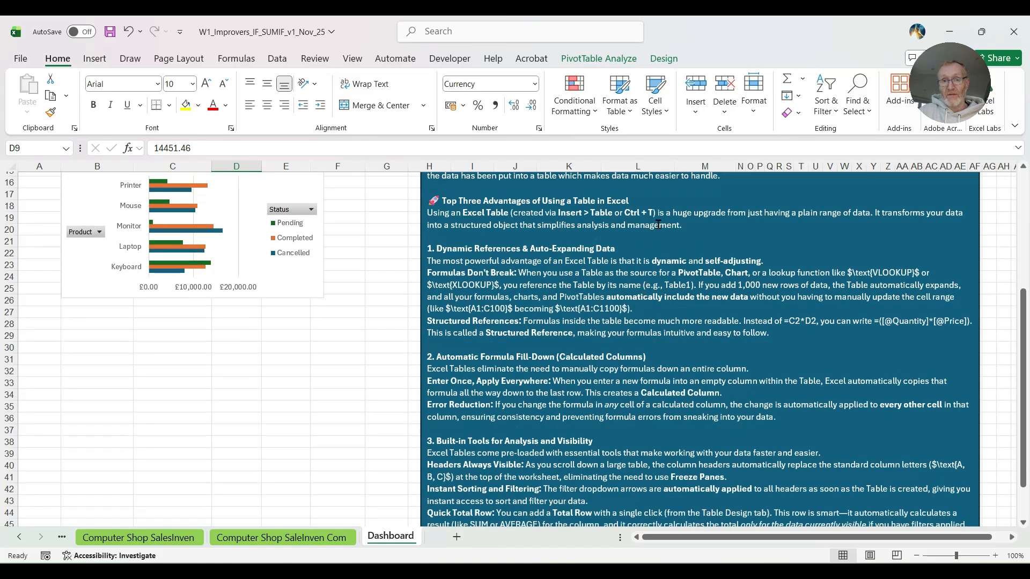
pyautogui.scroll(-1, 634, 279)
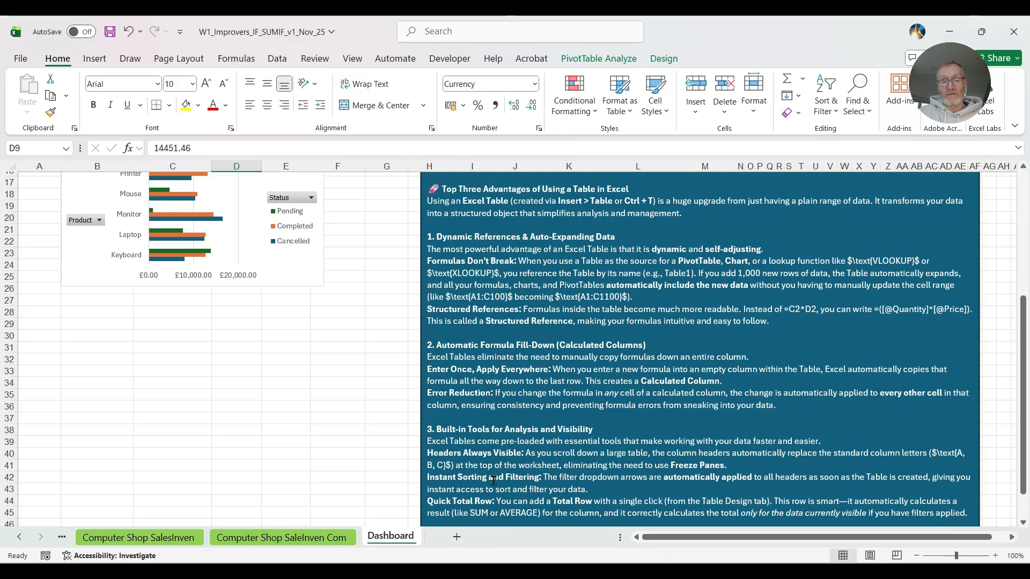
# Step: Create a copy of the Computer Shop SalesInven sheet, placed directly before the original
pyautogui.click(294, 538)
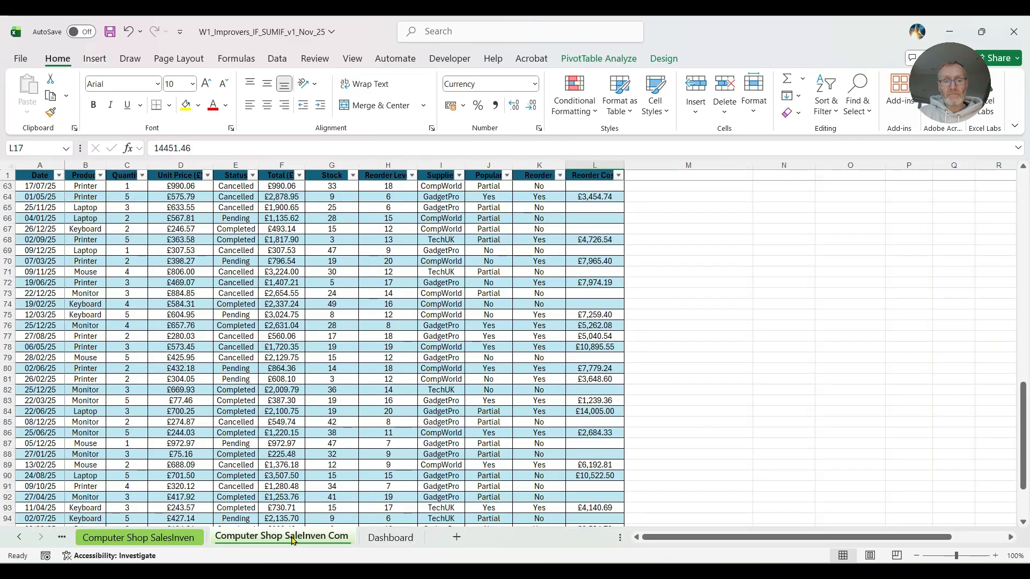
pyautogui.click(138, 538)
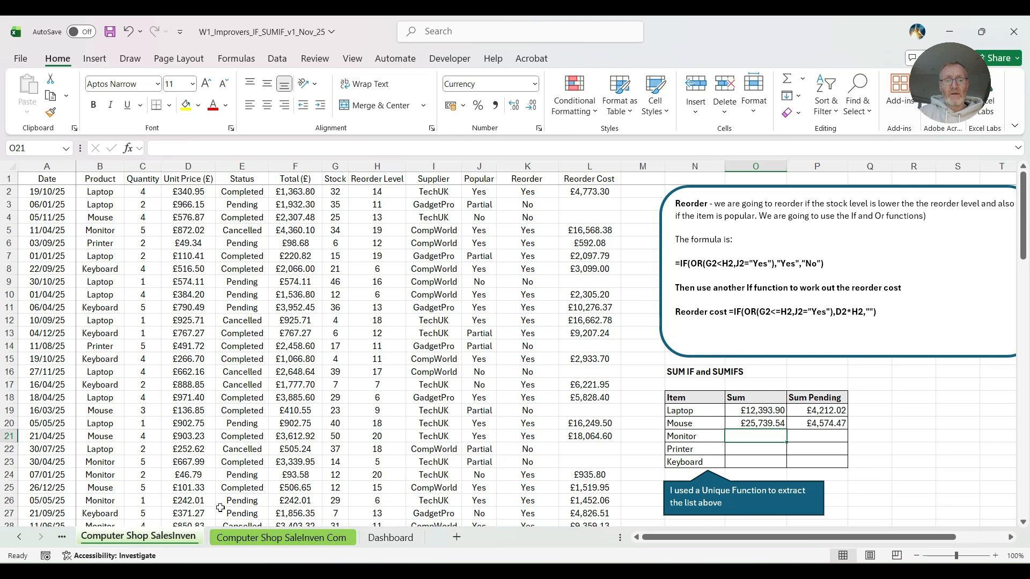
pyautogui.rightClick(159, 540)
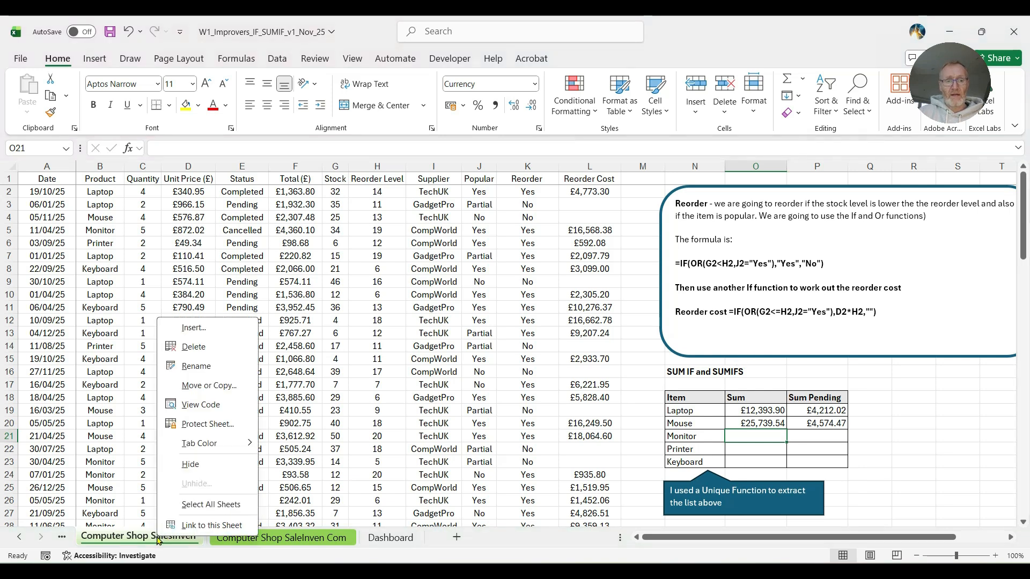
pyautogui.click(210, 386)
pyautogui.scroll(-2, 214, 390)
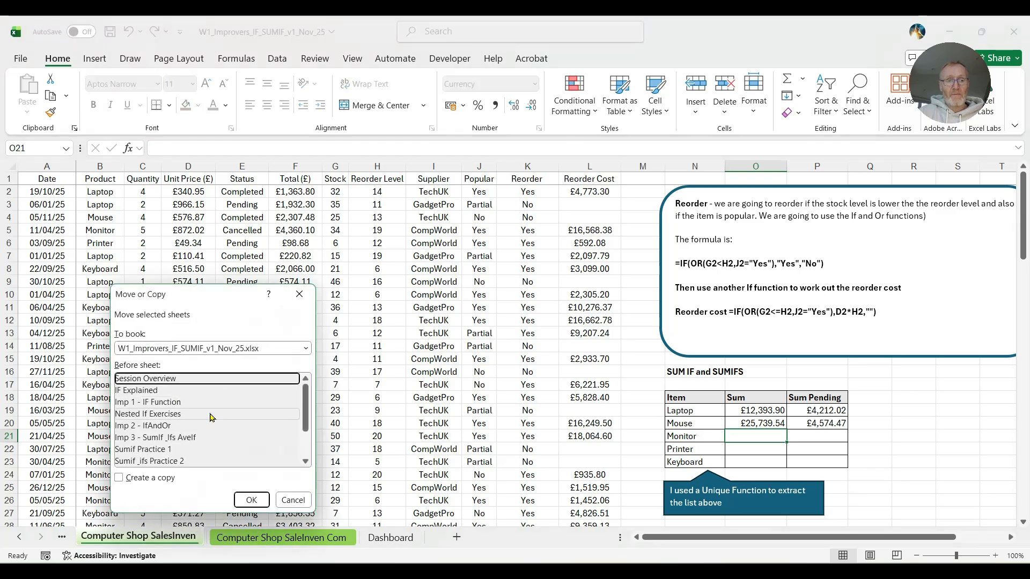
pyautogui.click(192, 434)
pyautogui.click(119, 478)
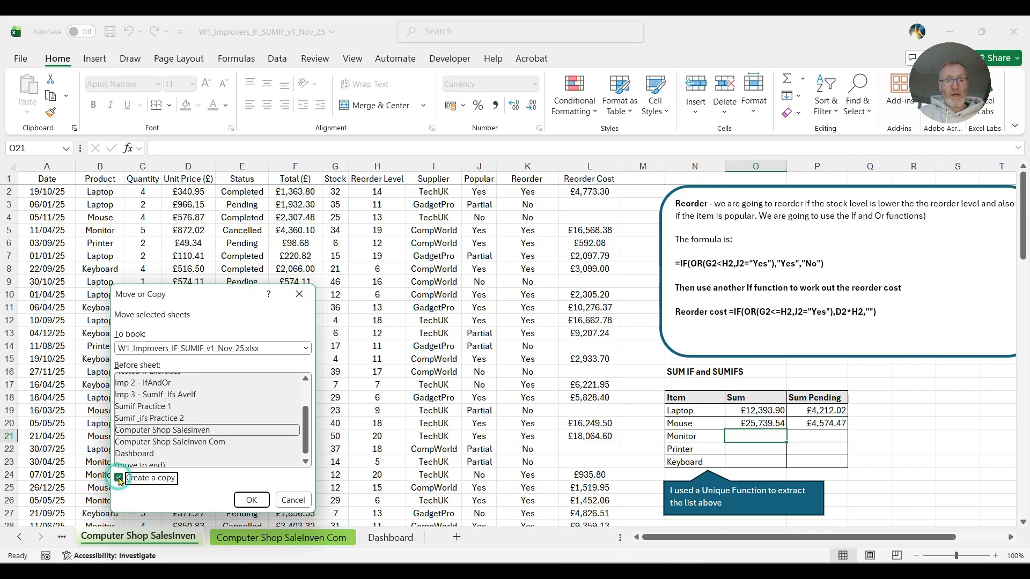
pyautogui.click(251, 500)
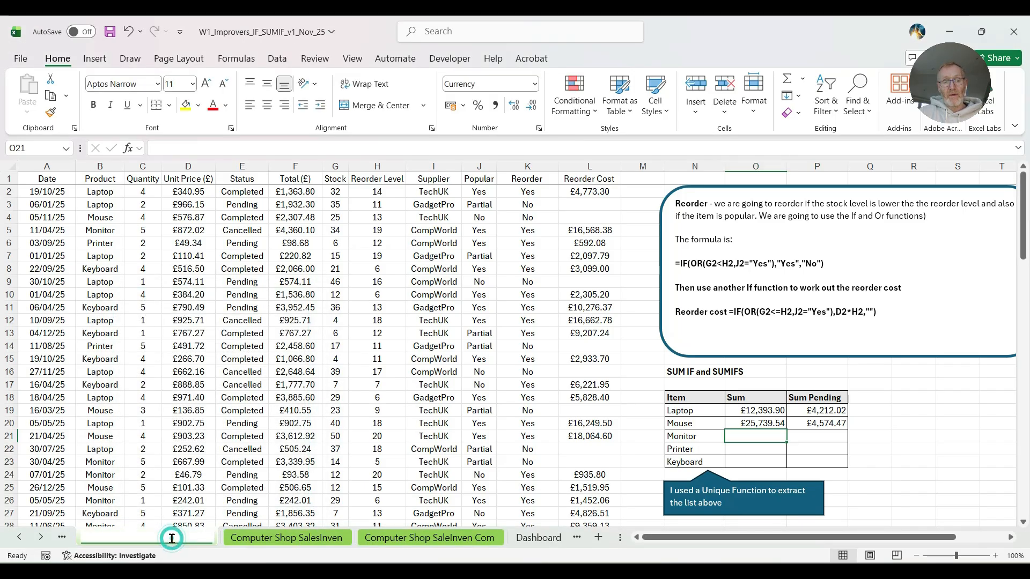
# Step: Rename the copied sheet as Computer Shop Sales Table and move it to the end, after Dashboard
pyautogui.doubleClick(173, 539)
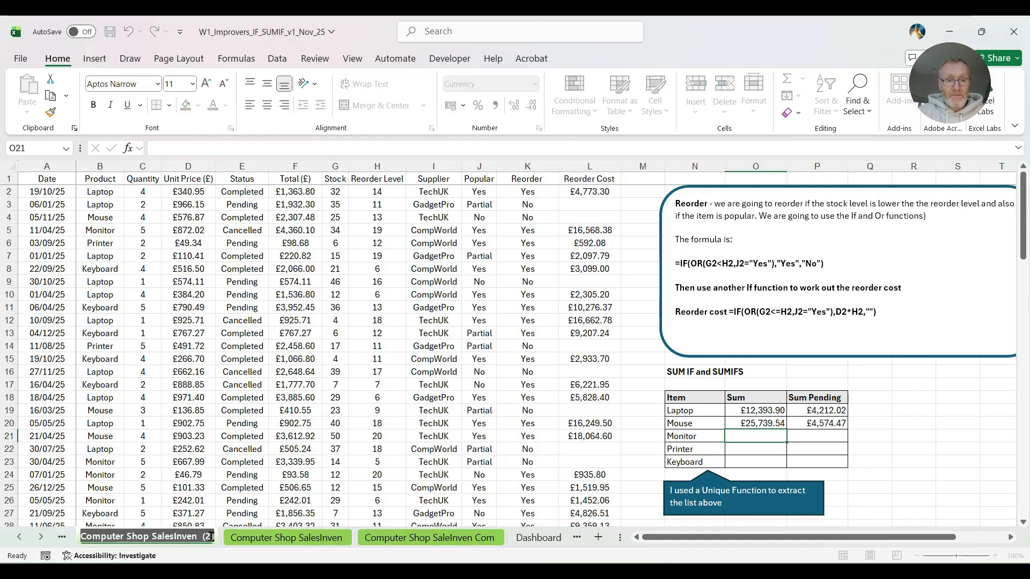
pyautogui.press('Return')
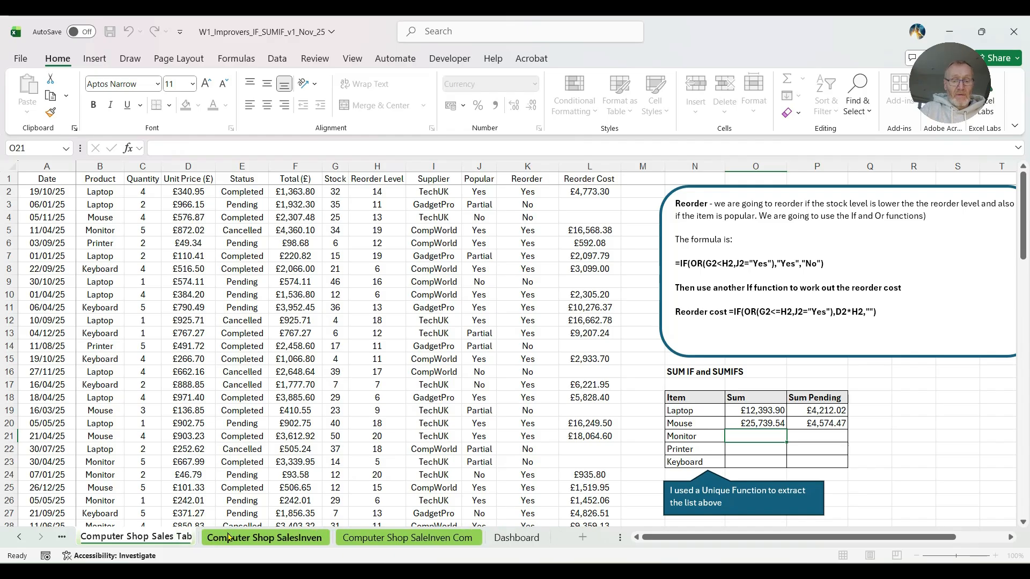
pyautogui.click(240, 410)
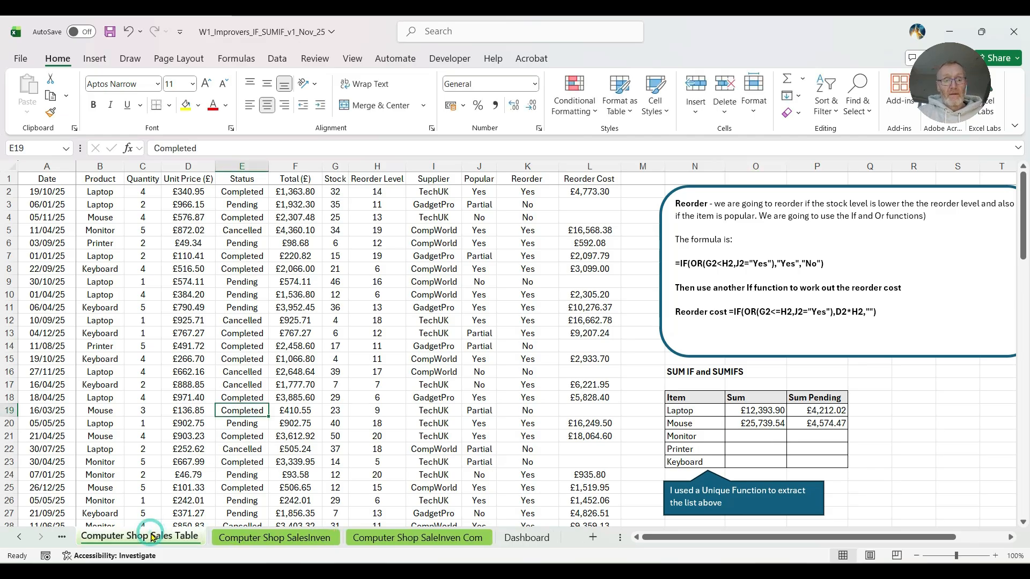
pyautogui.moveTo(504, 539); pyautogui.dragTo(578, 539)
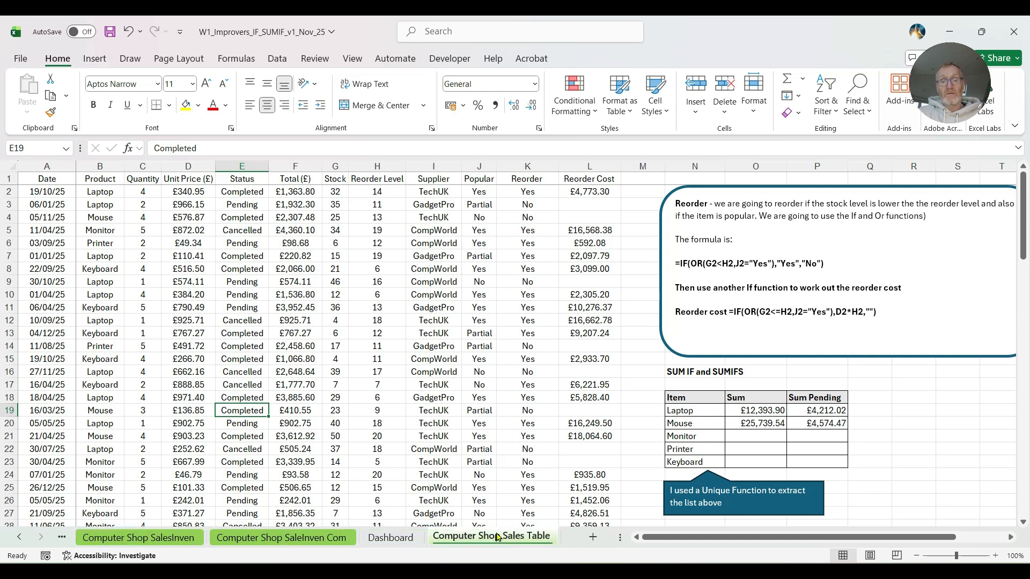
# Step: Delete the Reorder explanation box and move the SUM IF and SUMIFS block up to N2 with its Unique Function callout beneath it
pyautogui.click(719, 356)
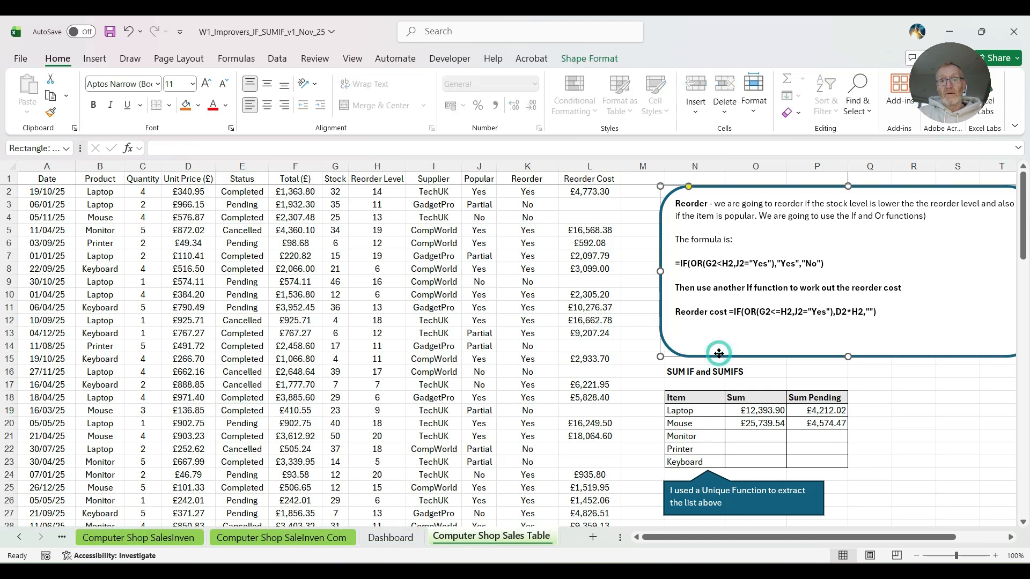
pyautogui.press('Delete')
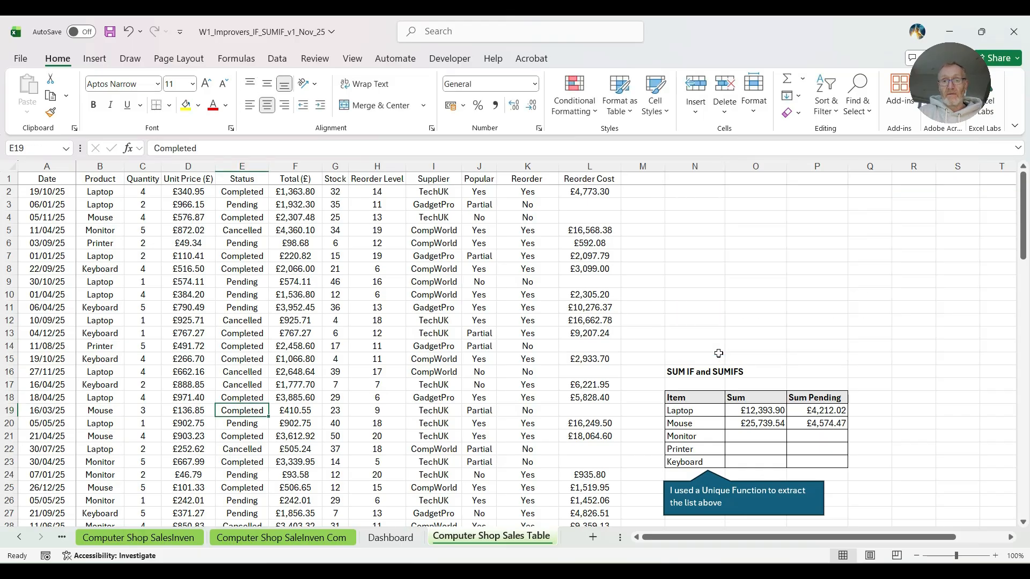
pyautogui.moveTo(697, 371); pyautogui.dragTo(811, 462)
pyautogui.moveTo(733, 366); pyautogui.dragTo(728, 185)
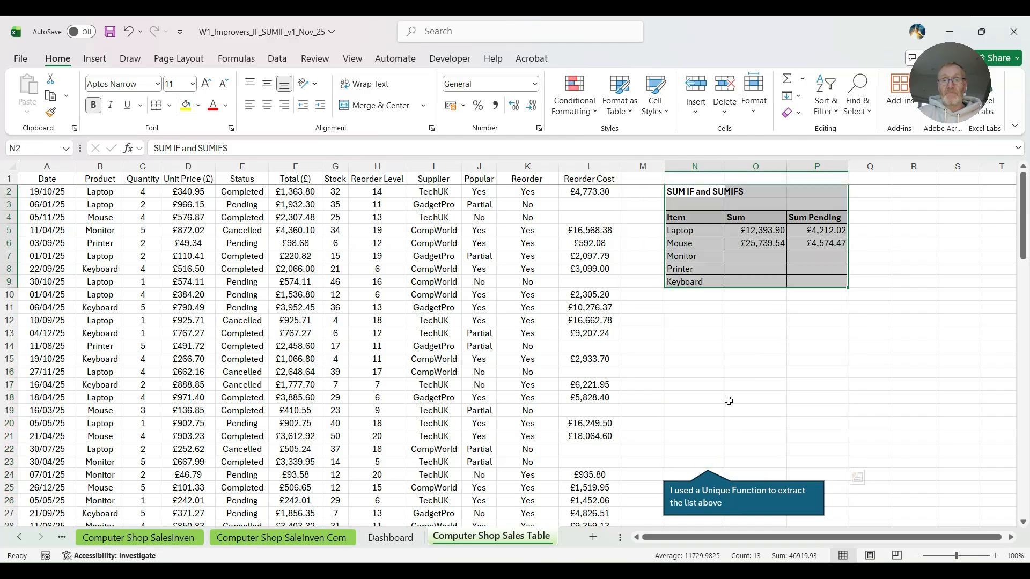
pyautogui.click(731, 490)
pyautogui.moveTo(731, 490); pyautogui.dragTo(730, 318)
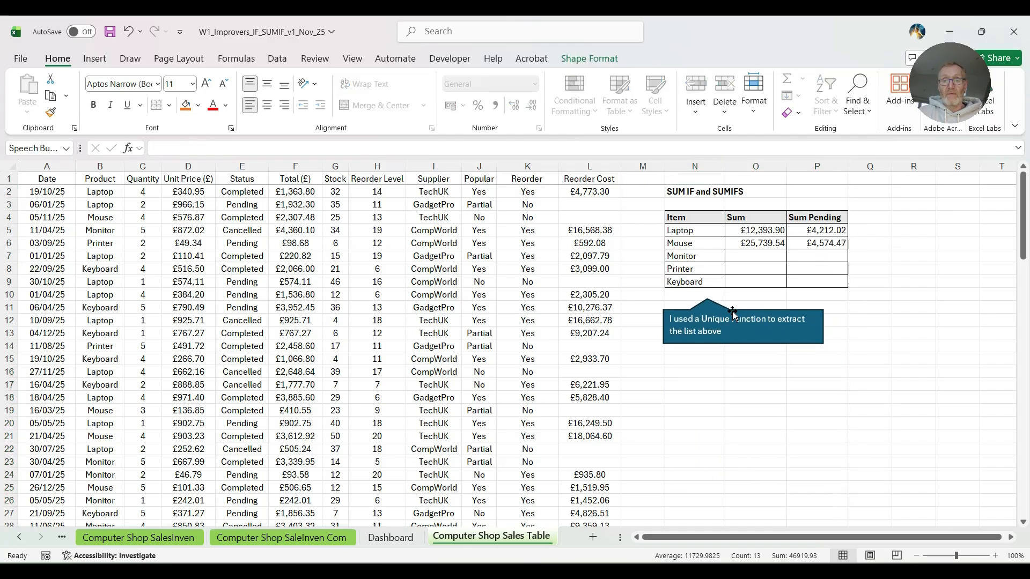
pyautogui.click(59, 192)
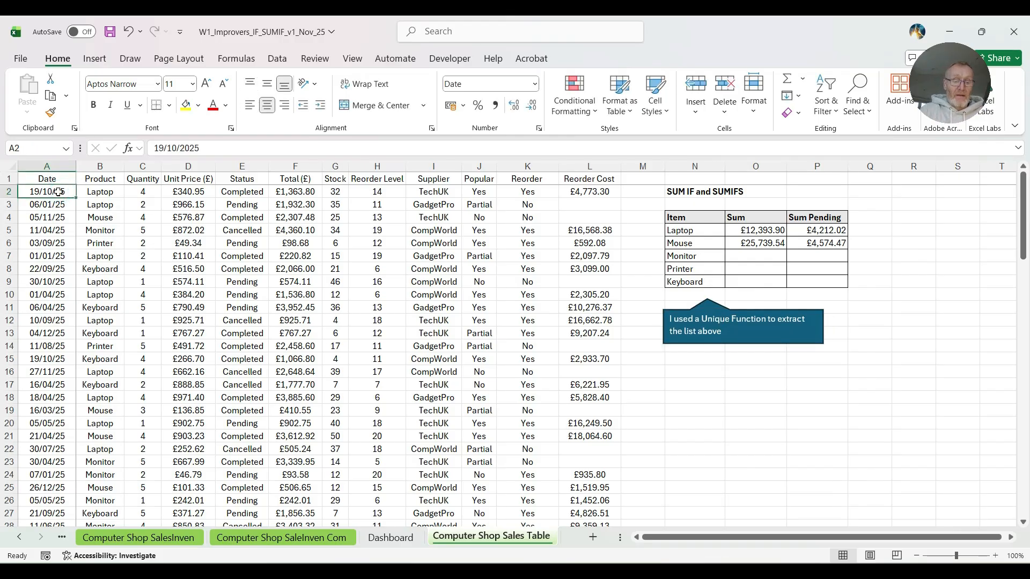
pyautogui.hotkey('ctrl', 't')
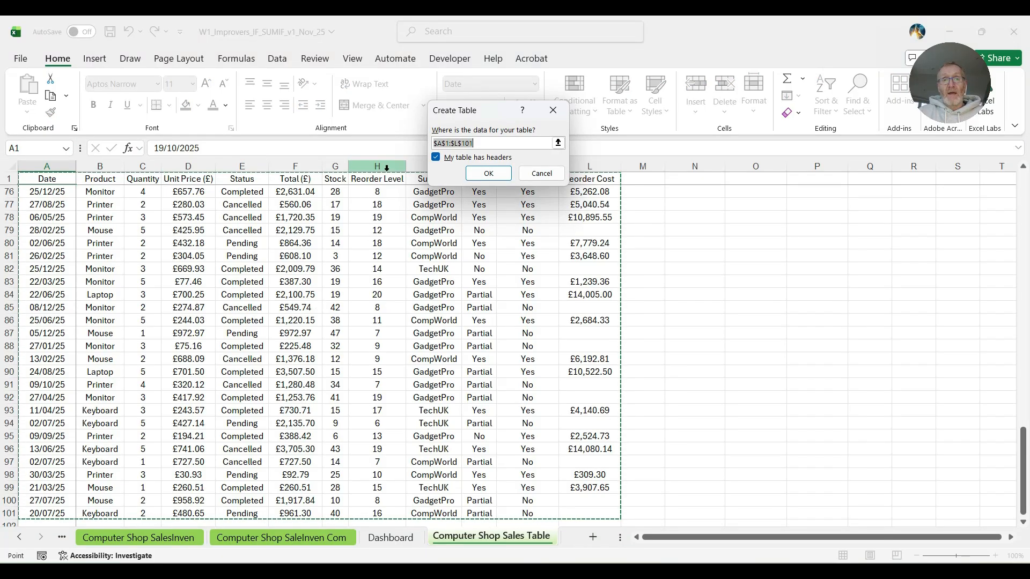
pyautogui.click(538, 174)
# Step: Format the data range A1:L101 as a table with headers, using the light grey banded style
pyautogui.click(53, 180)
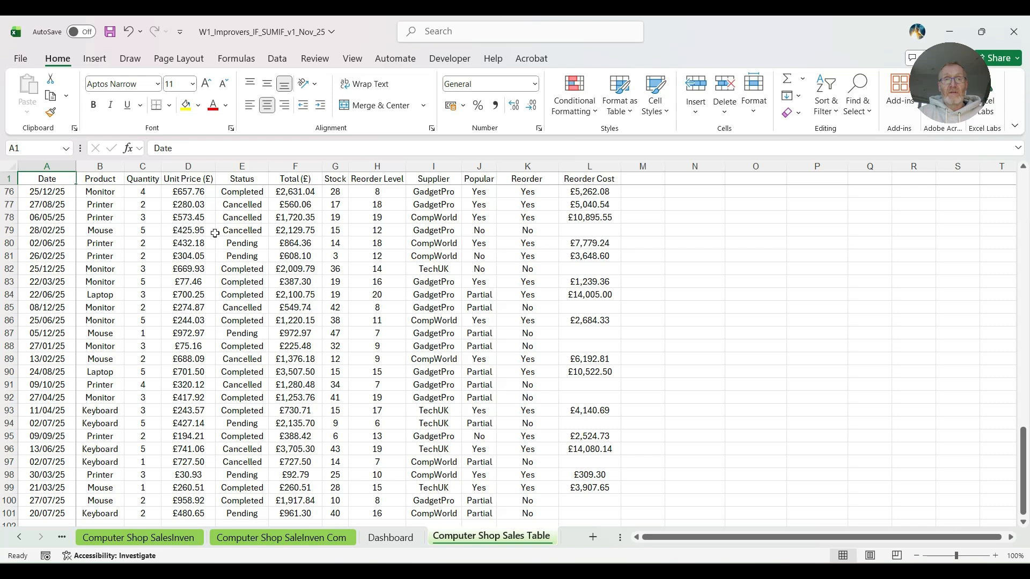
pyautogui.click(631, 114)
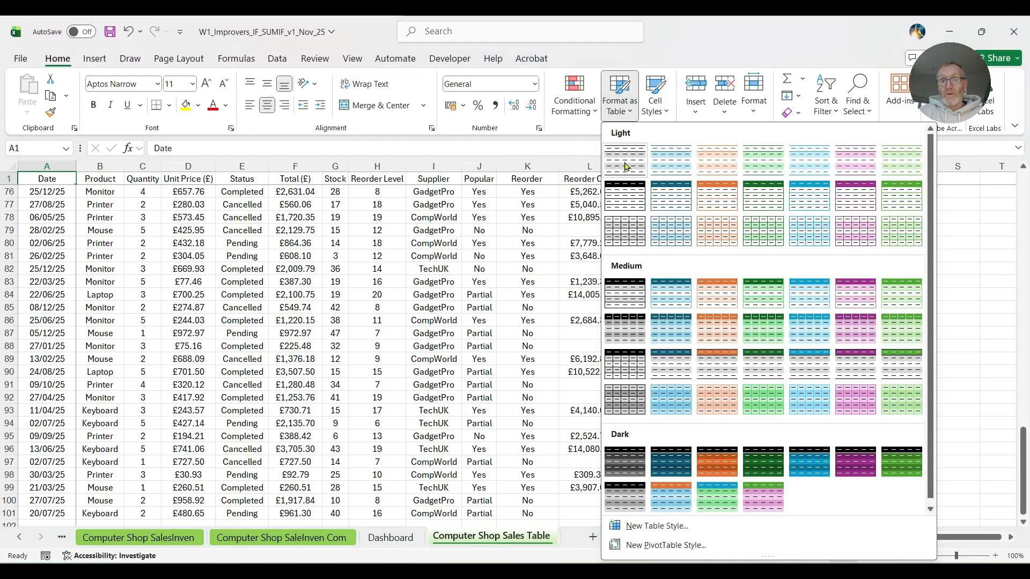
pyautogui.click(633, 170)
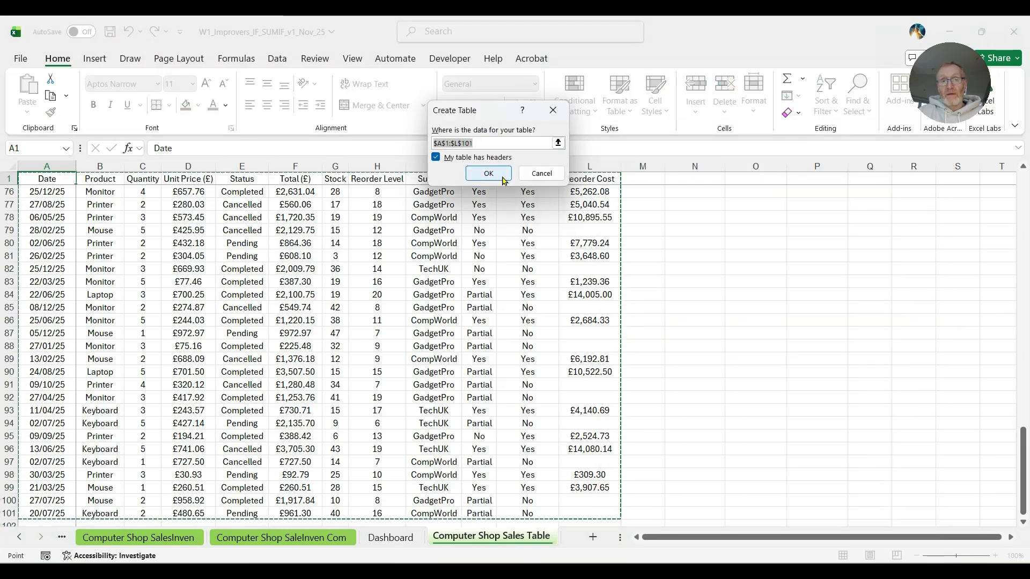
pyautogui.click(489, 174)
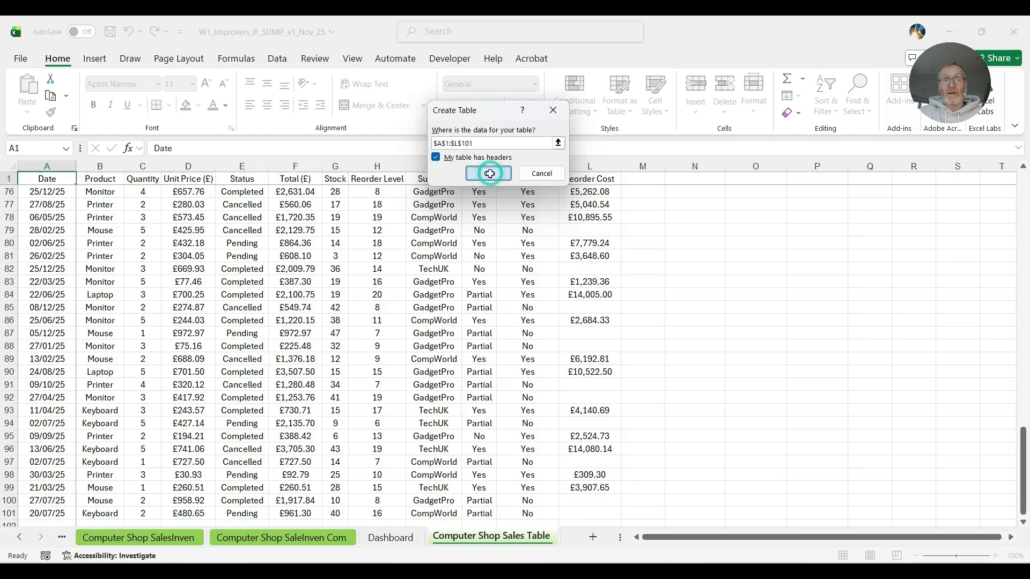
# Step: Autofit the width of the Supplier column in the new table
pyautogui.click(312, 284)
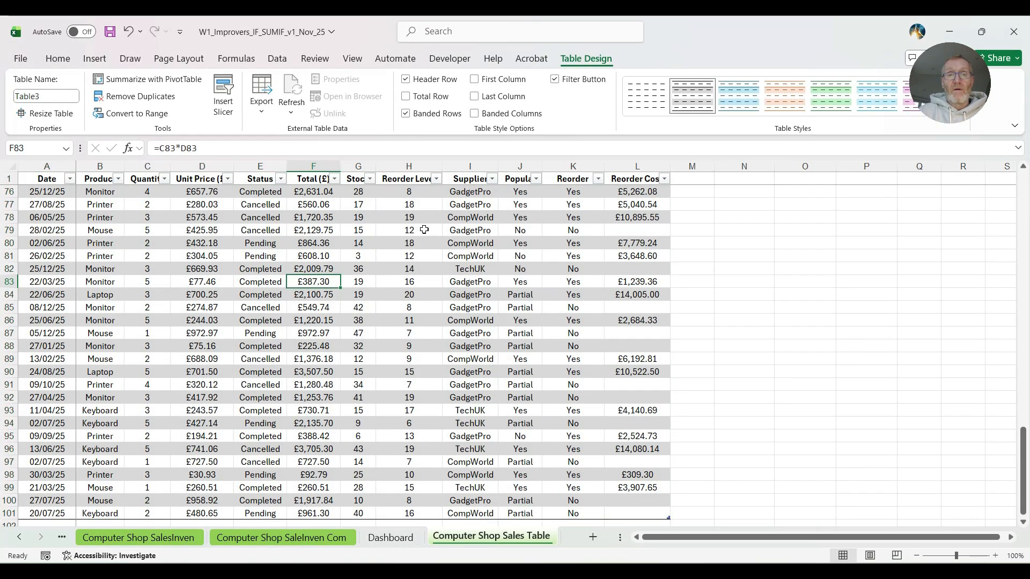
pyautogui.doubleClick(498, 165)
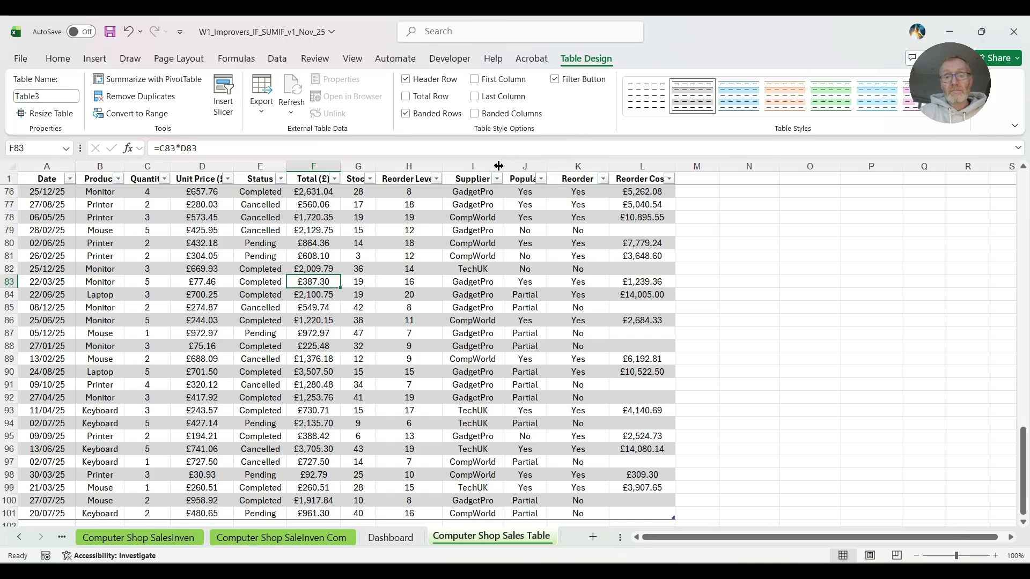
pyautogui.scroll(2, 587, 284)
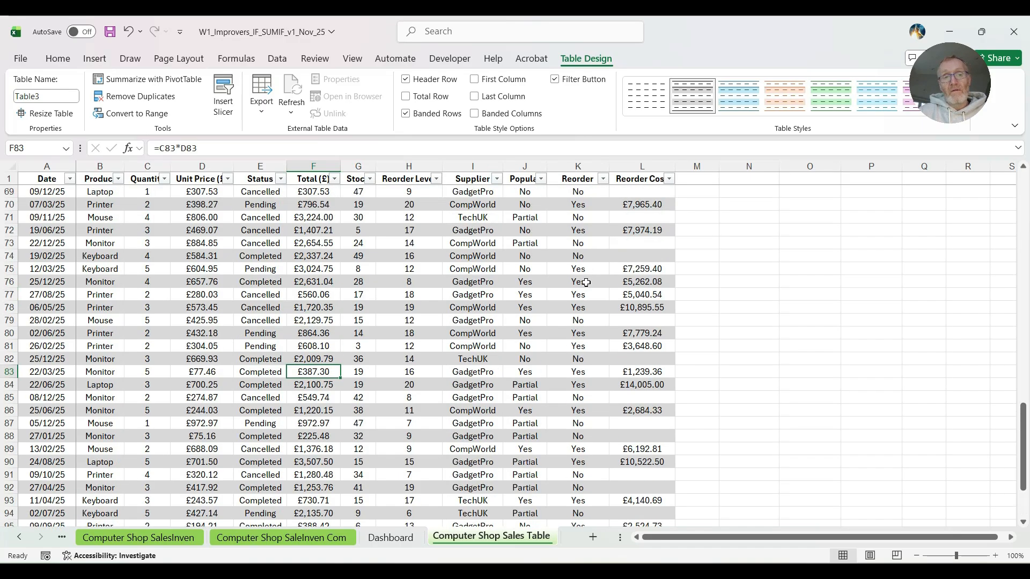
pyautogui.scroll(-2, 586, 284)
pyautogui.scroll(8, 587, 283)
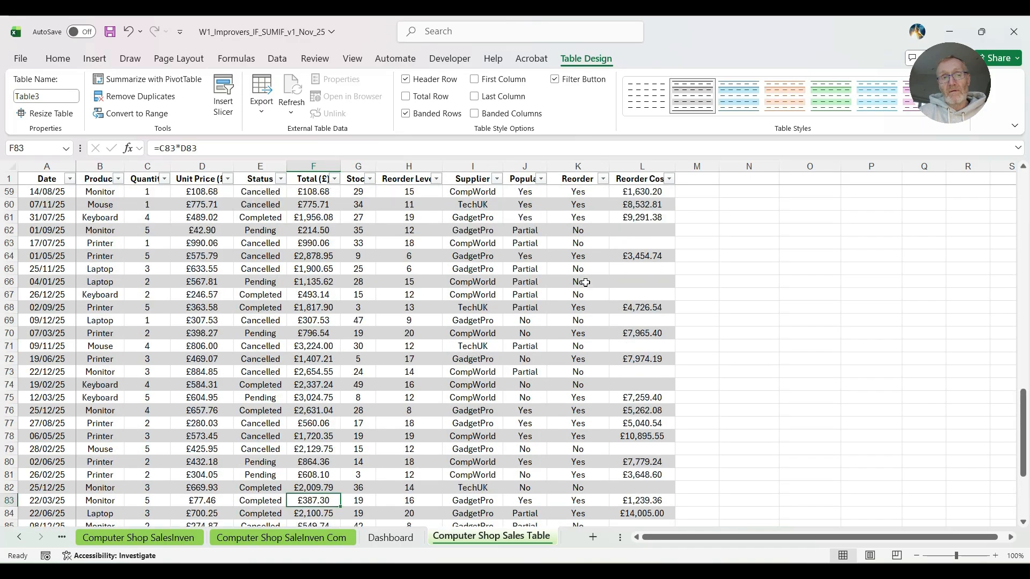
pyautogui.scroll(1, 594, 282)
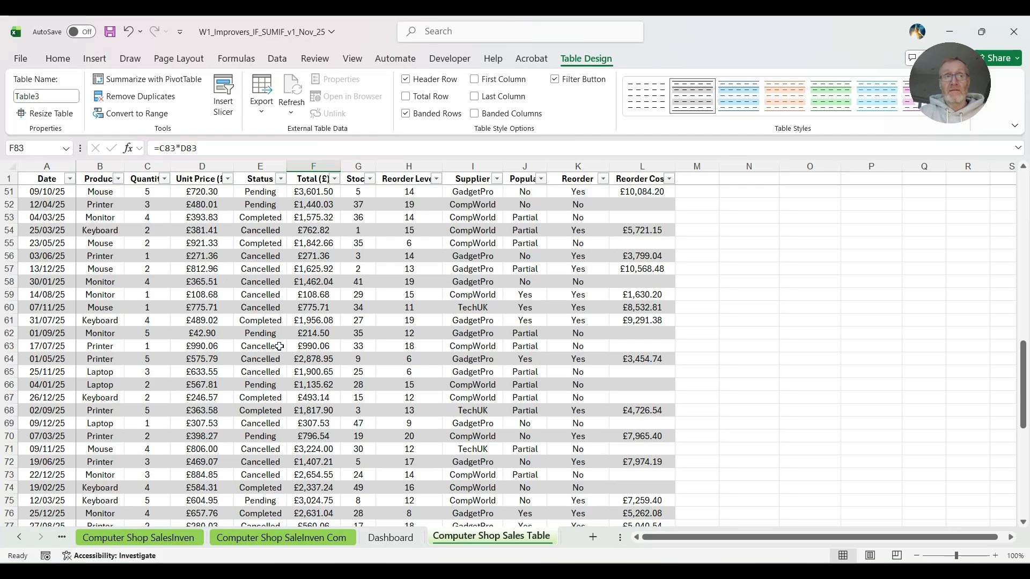
# Step: Rename the table as Shop_Inv
pyautogui.click(51, 97)
pyautogui.click(49, 94)
pyautogui.moveTo(49, 94); pyautogui.dragTo(2, 95)
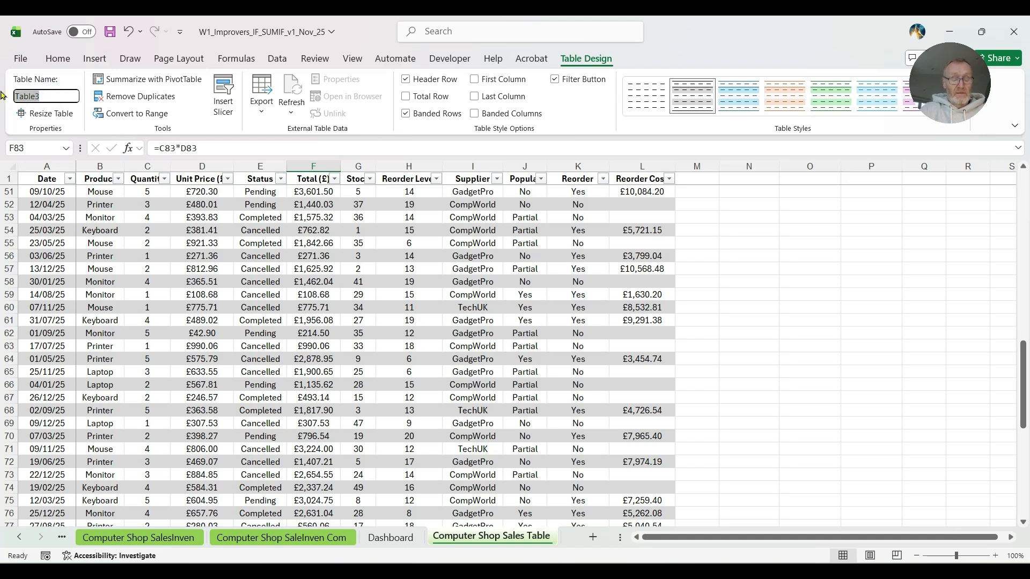
pyautogui.write('Shop_Inv')
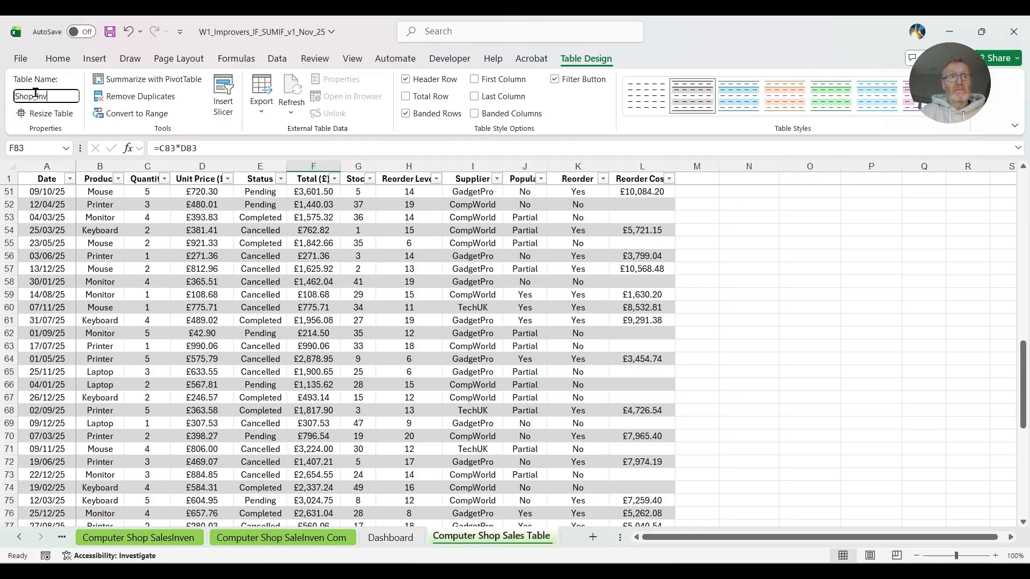
pyautogui.press('Return')
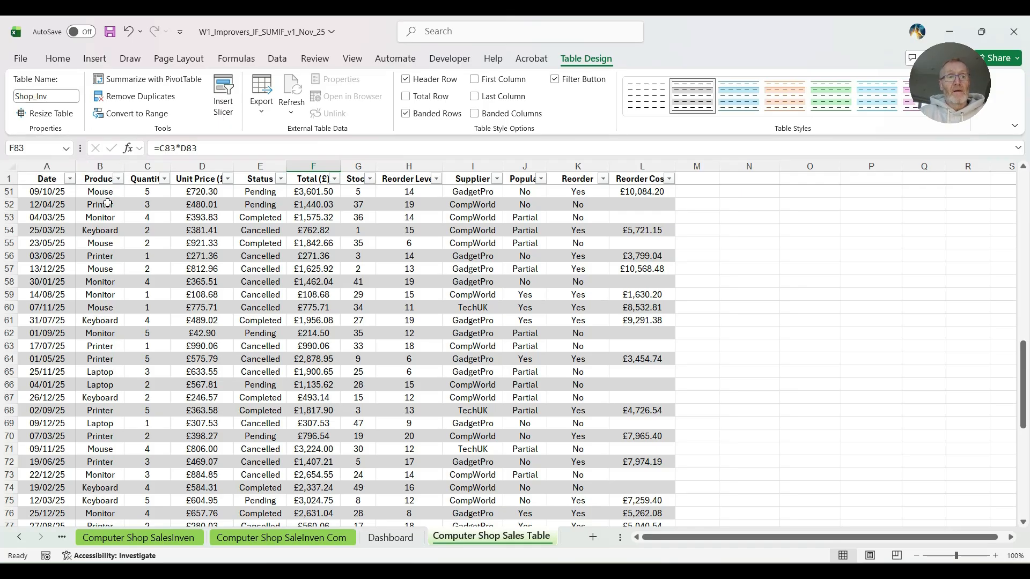
# Step: Insert a PivotTable based on the Shop_Inv table on a new worksheet
pyautogui.scroll(16, 144, 252)
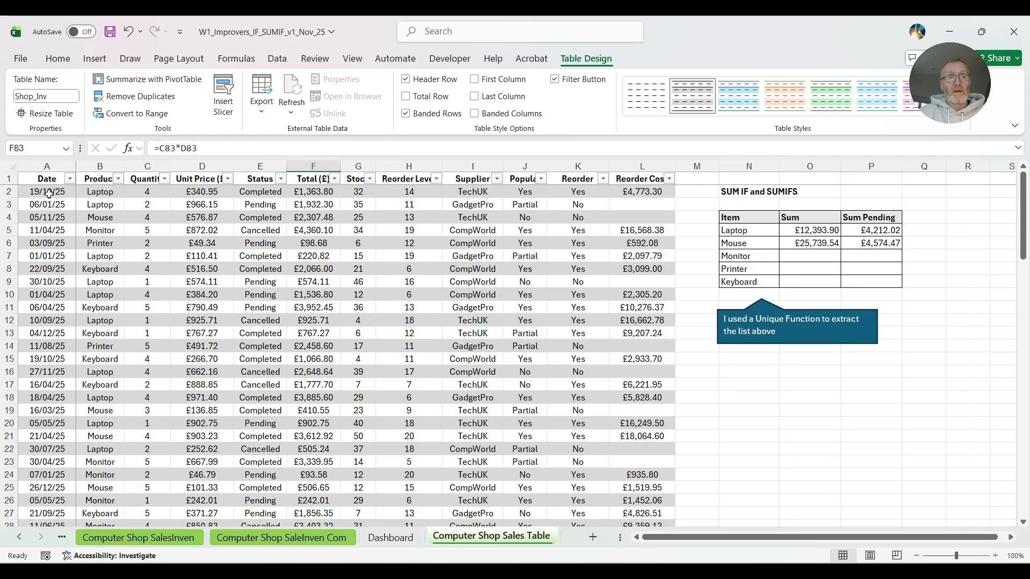
pyautogui.click(49, 194)
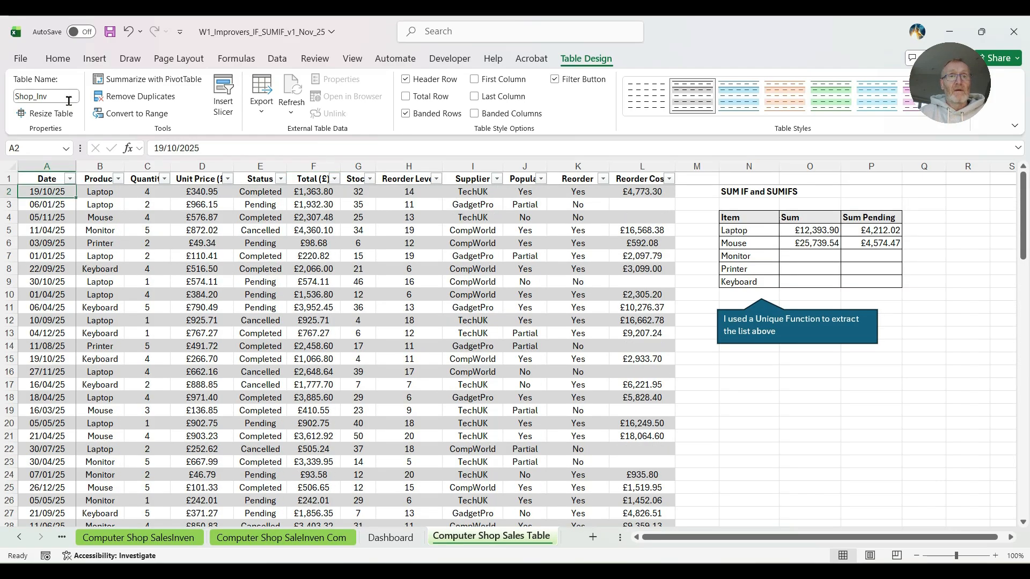
pyautogui.click(100, 62)
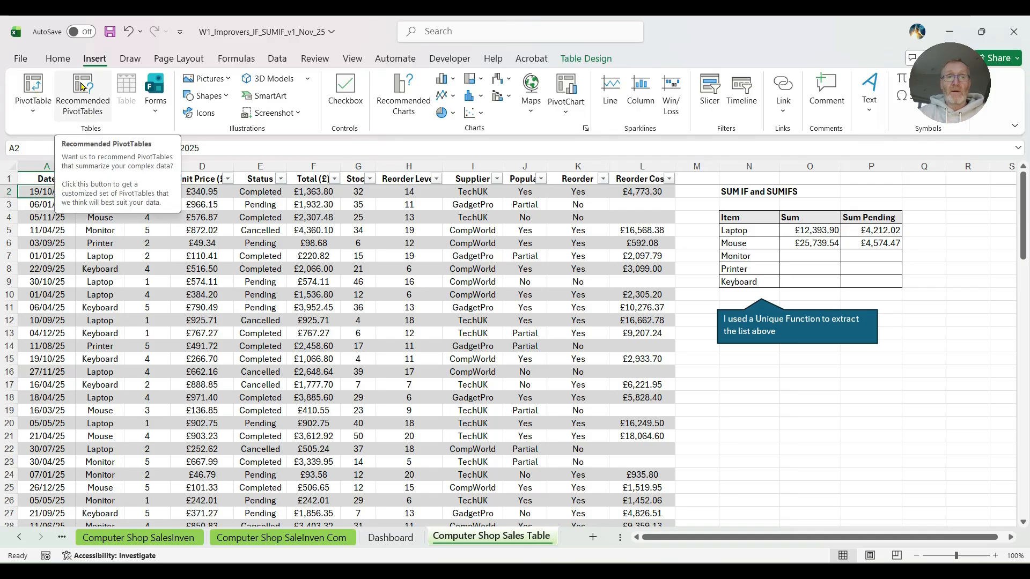
pyautogui.click(34, 84)
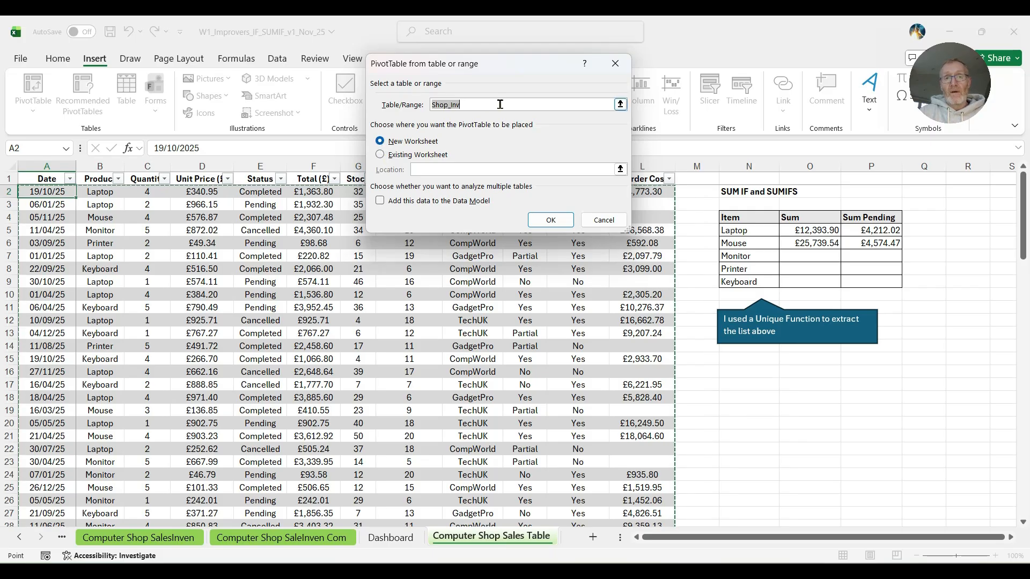
pyautogui.click(549, 221)
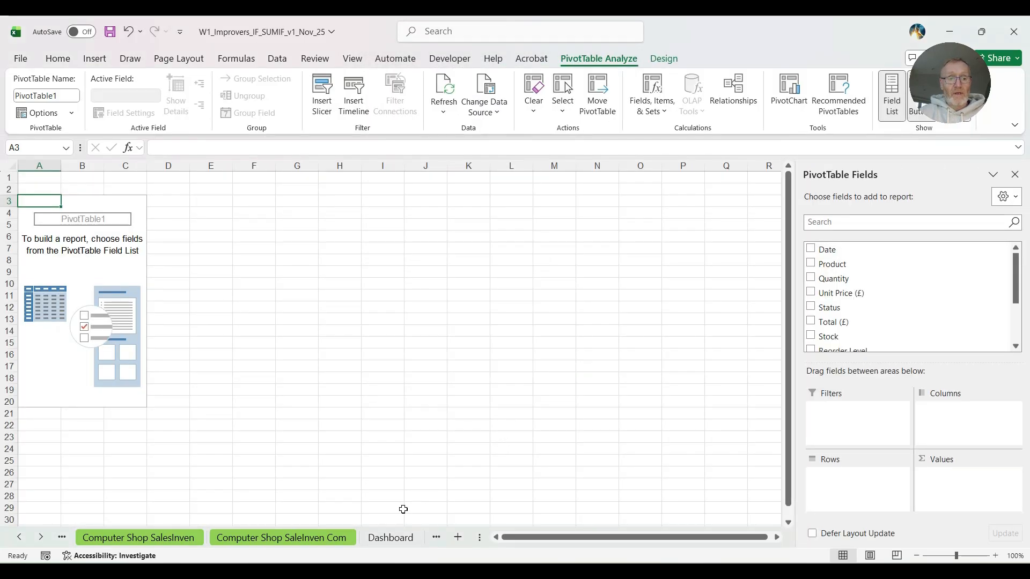
# Step: Move the new PivotTable sheet after the Computer Shop Sales Table sheet and rename it Dashboard
pyautogui.click(19, 538)
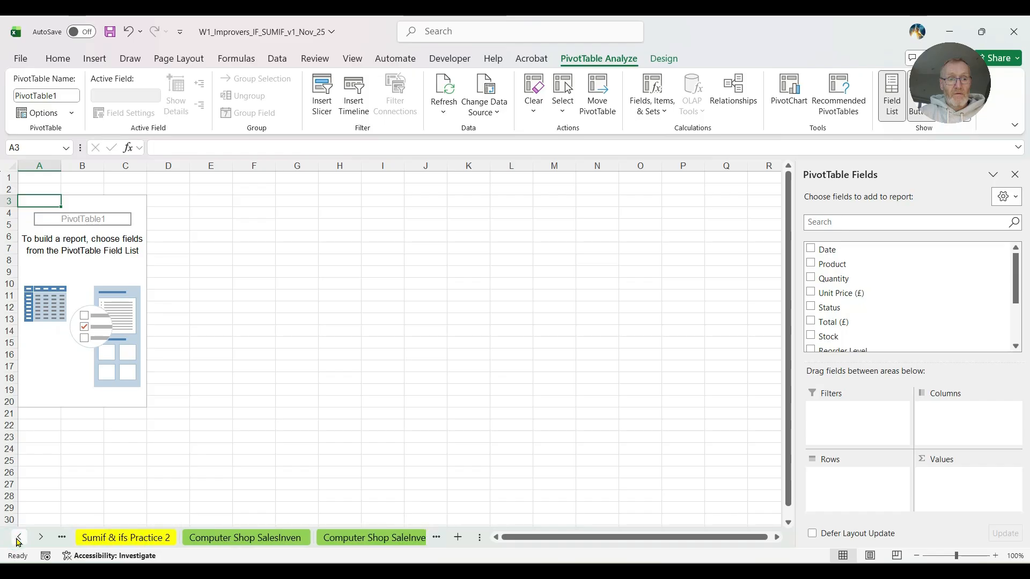
pyautogui.click(41, 539)
pyautogui.click(42, 539)
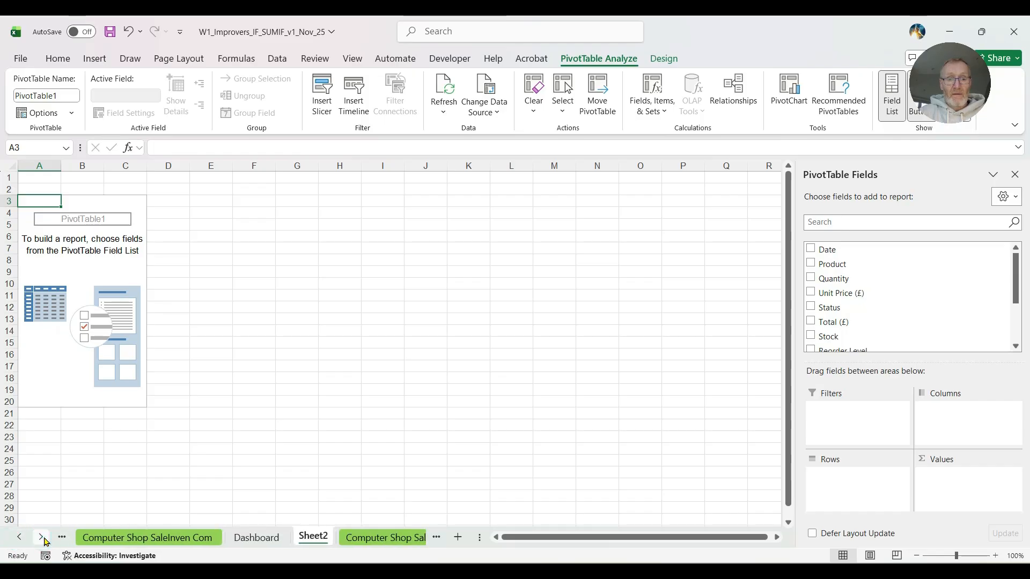
pyautogui.click(45, 541)
pyautogui.moveTo(159, 542); pyautogui.dragTo(334, 539)
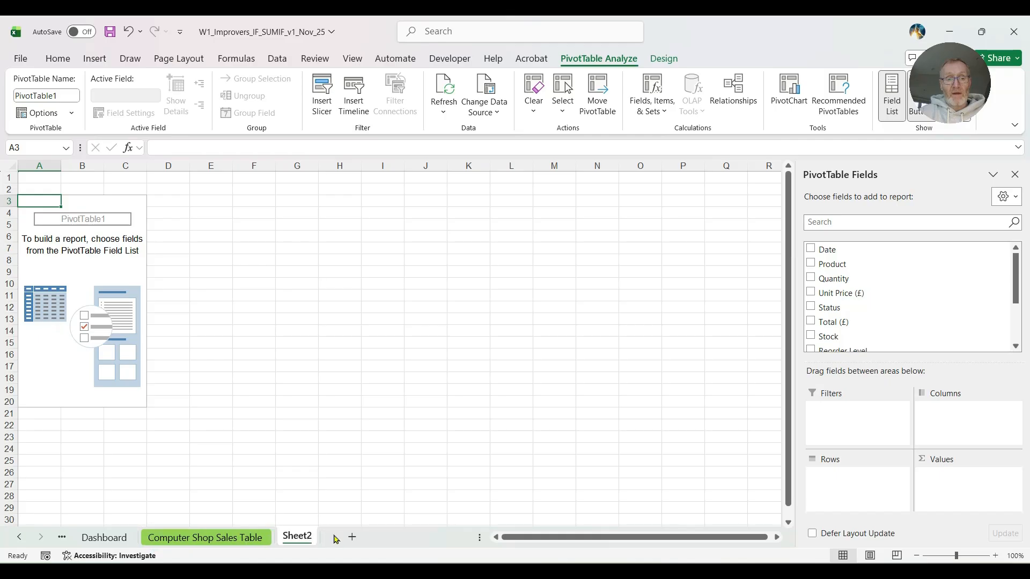
pyautogui.doubleClick(299, 536)
pyautogui.write('Dashboard')
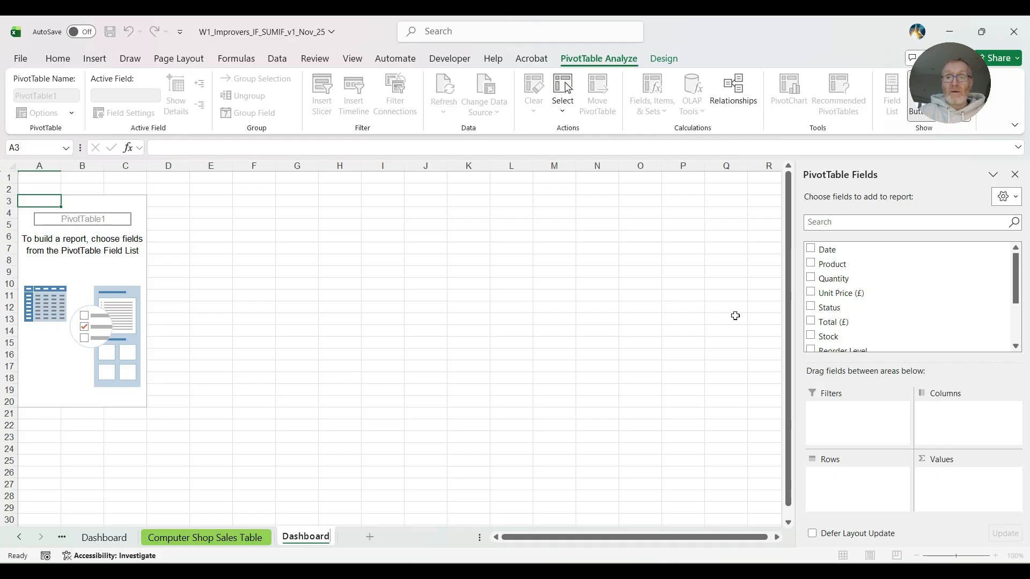
# Step: Add Product to the PivotTable rows and Total (£) to the values as a sum
pyautogui.click(811, 264)
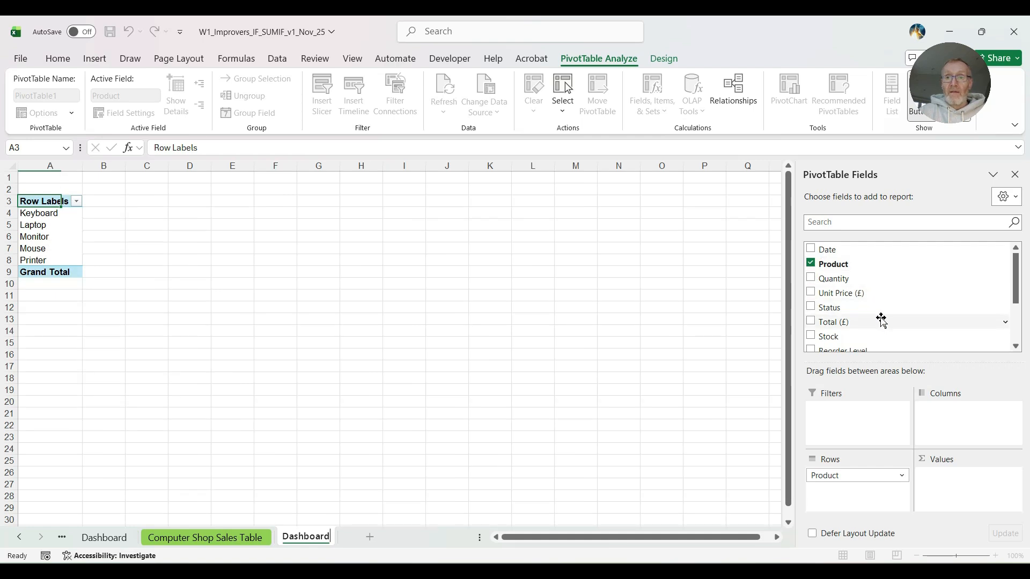
pyautogui.moveTo(830, 325); pyautogui.dragTo(943, 485)
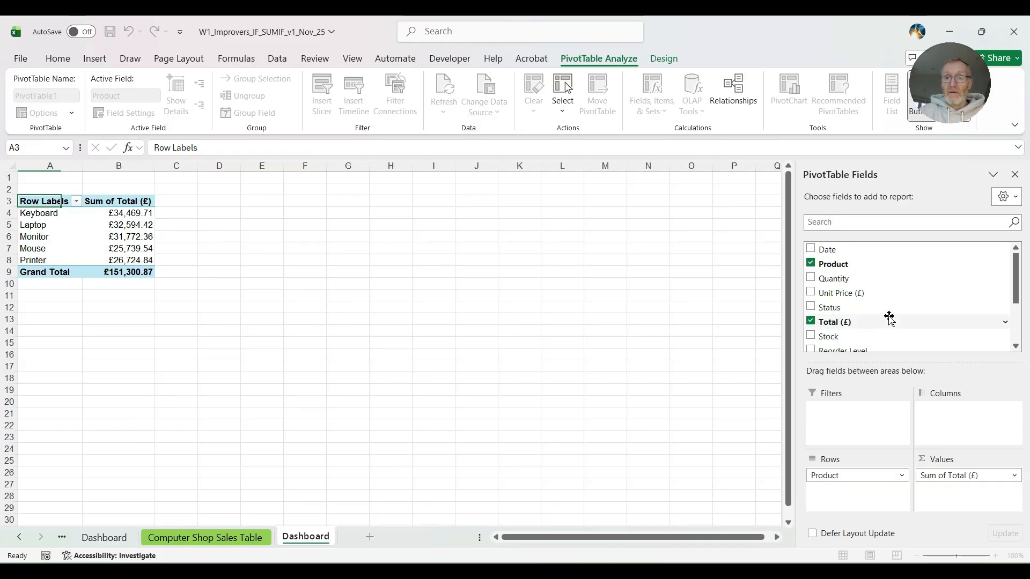
# Step: Try Popular as a second value field in the PivotTable and remove it again
pyautogui.scroll(-1, 889, 318)
pyautogui.scroll(-1, 889, 318)
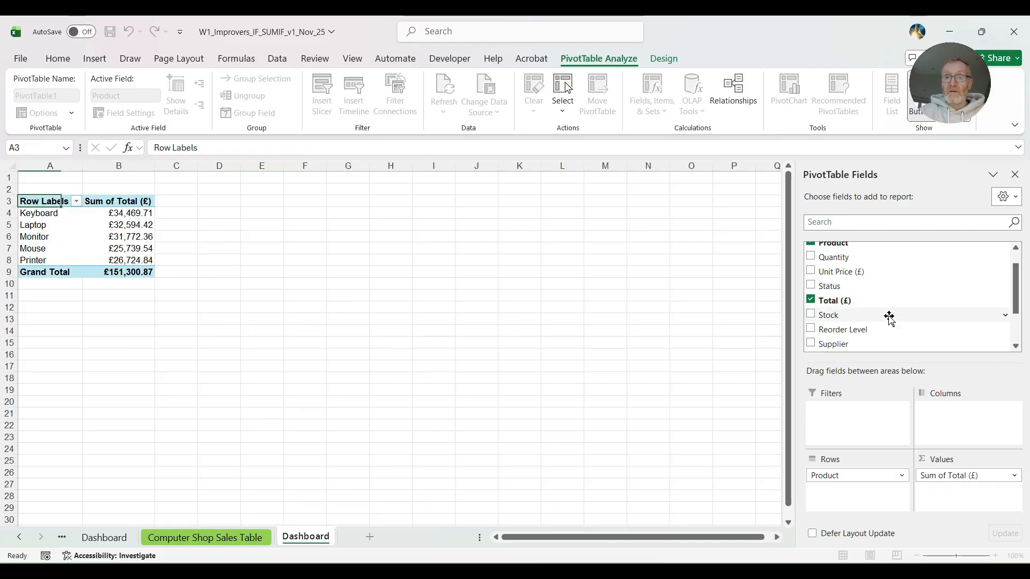
pyautogui.scroll(-1, 889, 318)
pyautogui.scroll(-2, 889, 319)
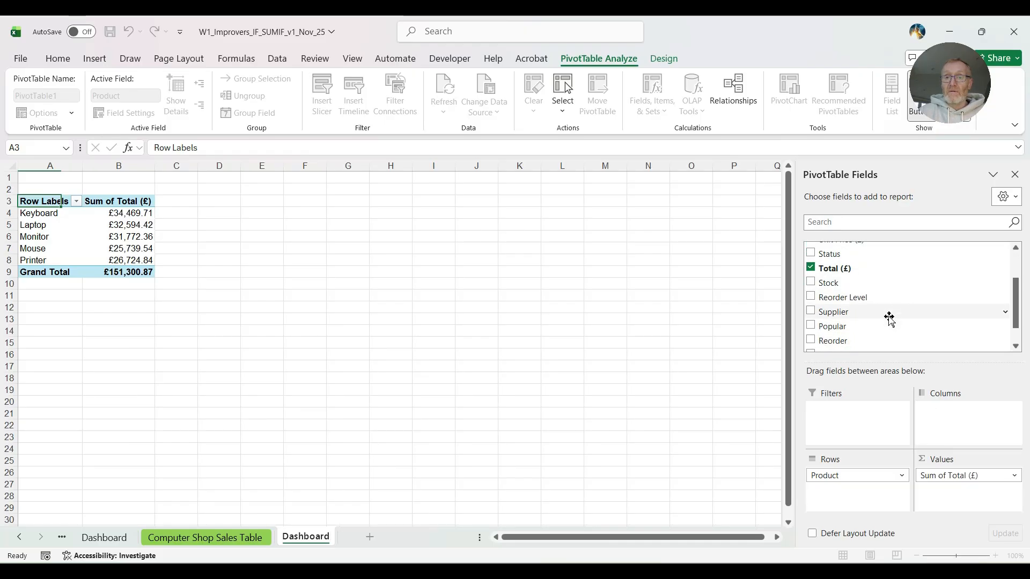
pyautogui.moveTo(840, 331); pyautogui.dragTo(943, 491)
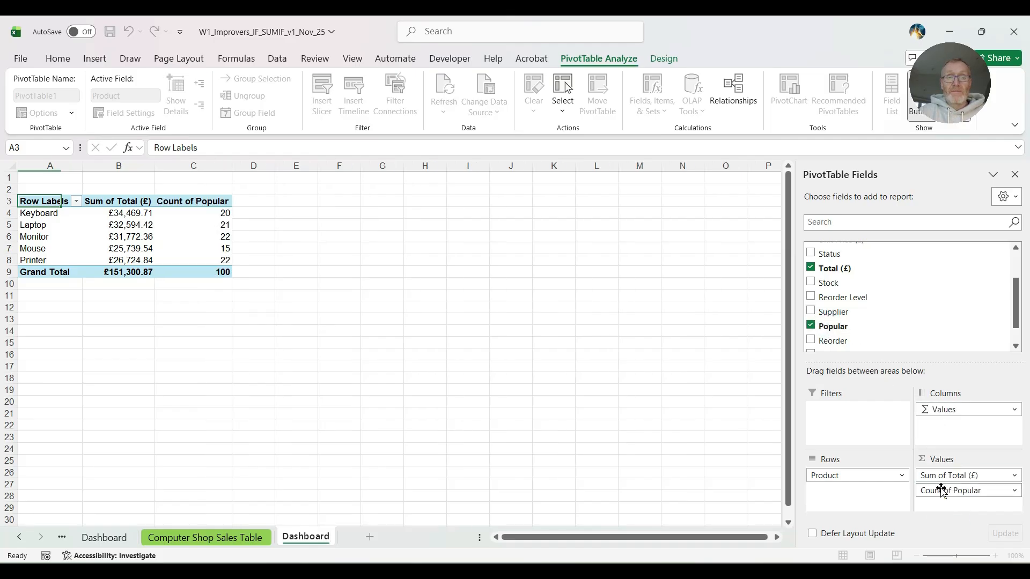
pyautogui.moveTo(943, 490); pyautogui.dragTo(888, 295)
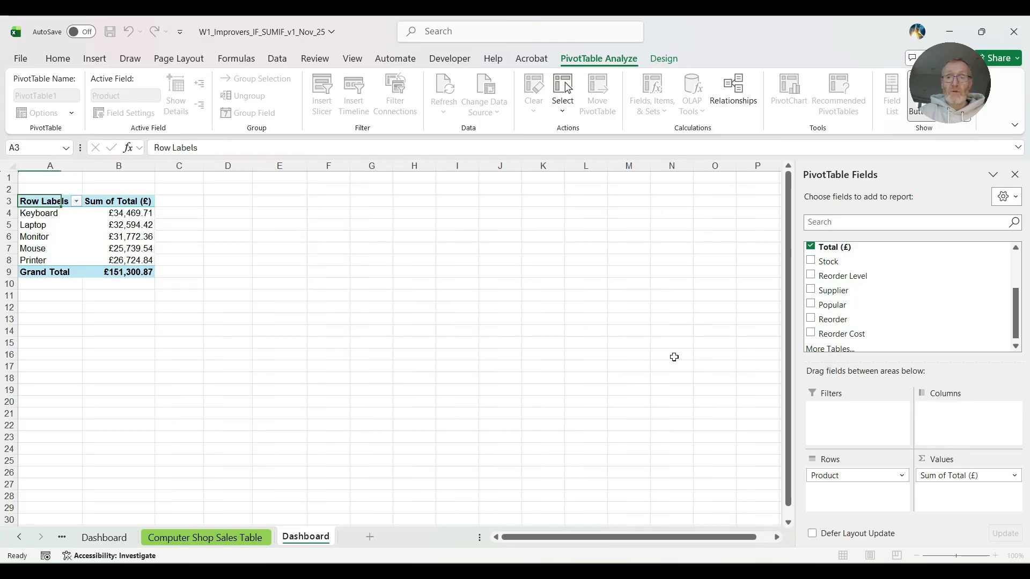
# Step: Add Stock to the PivotTable values and Status to the columns, and take Stock out of the values again
pyautogui.scroll(3, 892, 318)
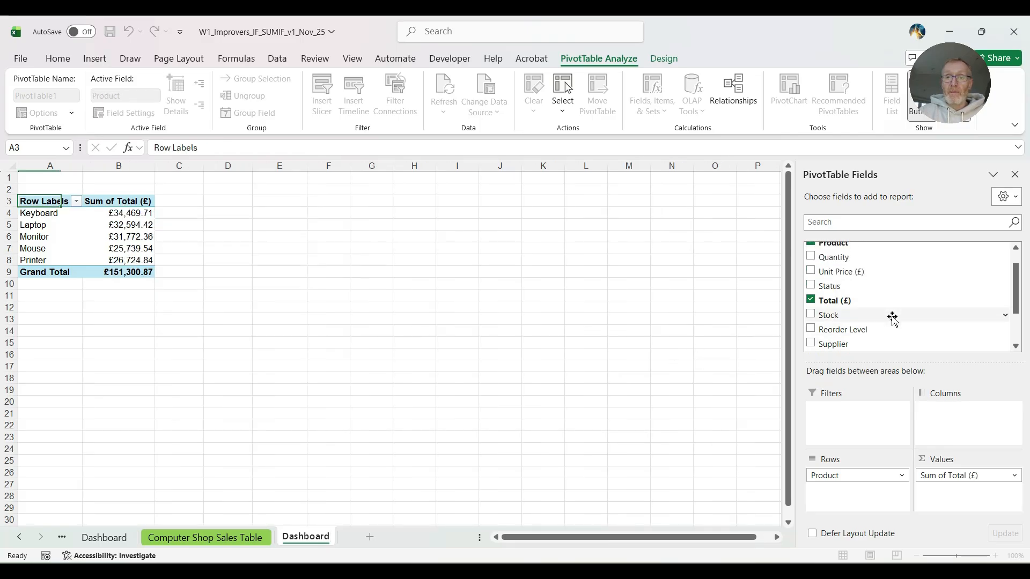
pyautogui.moveTo(892, 319); pyautogui.dragTo(937, 491)
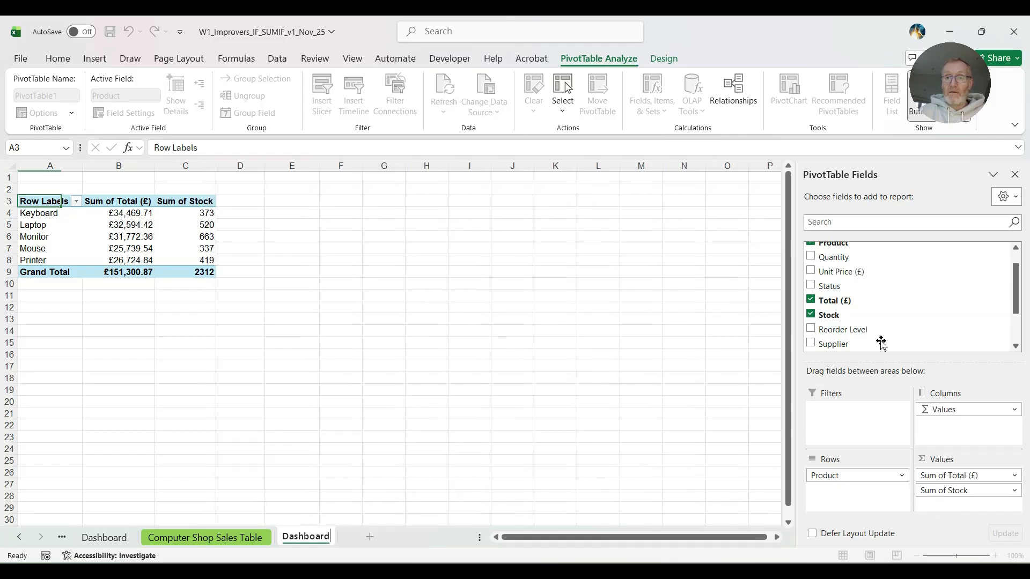
pyautogui.moveTo(823, 283); pyautogui.dragTo(951, 439)
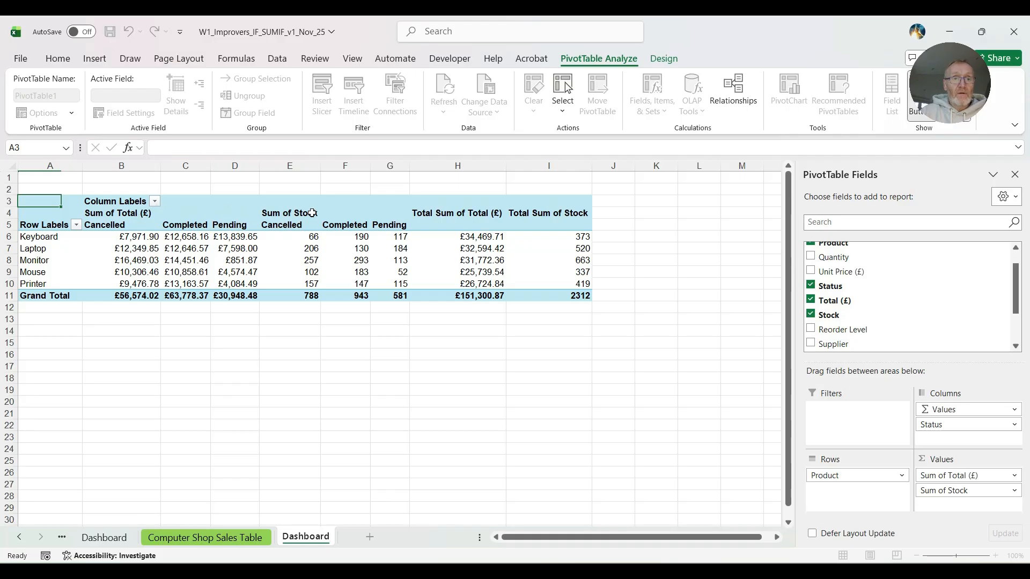
pyautogui.moveTo(931, 490); pyautogui.dragTo(911, 300)
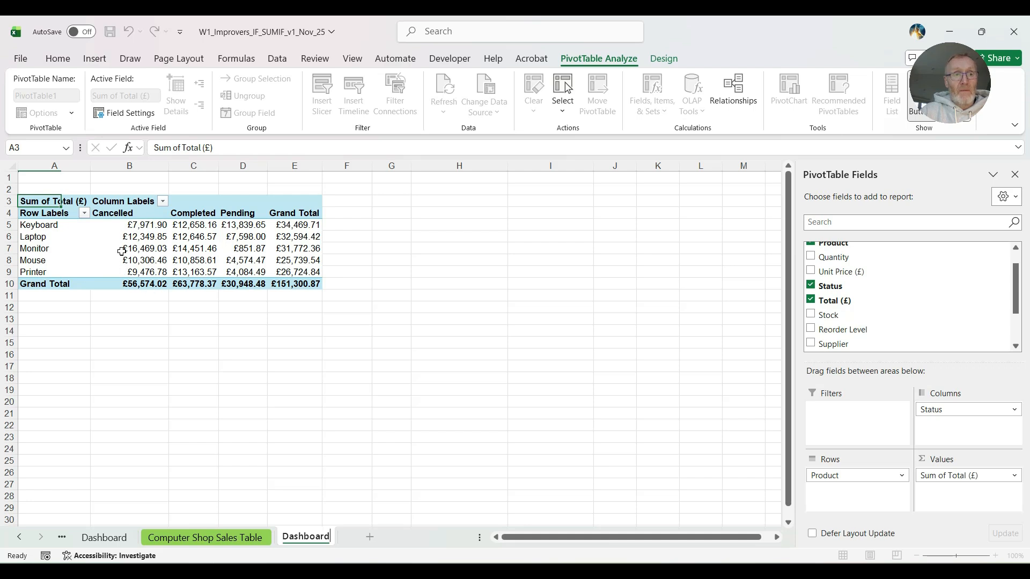
# Step: Move the whole PivotTable down three rows so it starts in cell A6
pyautogui.moveTo(121, 251)
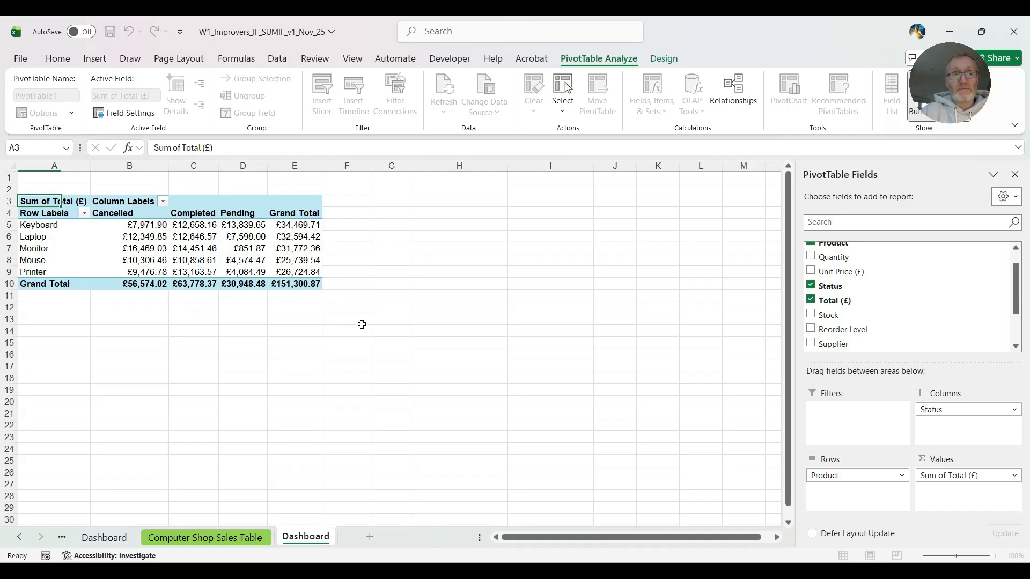
pyautogui.moveTo(289, 281); pyautogui.dragTo(33, 200)
pyautogui.moveTo(90, 290); pyautogui.dragTo(91, 325)
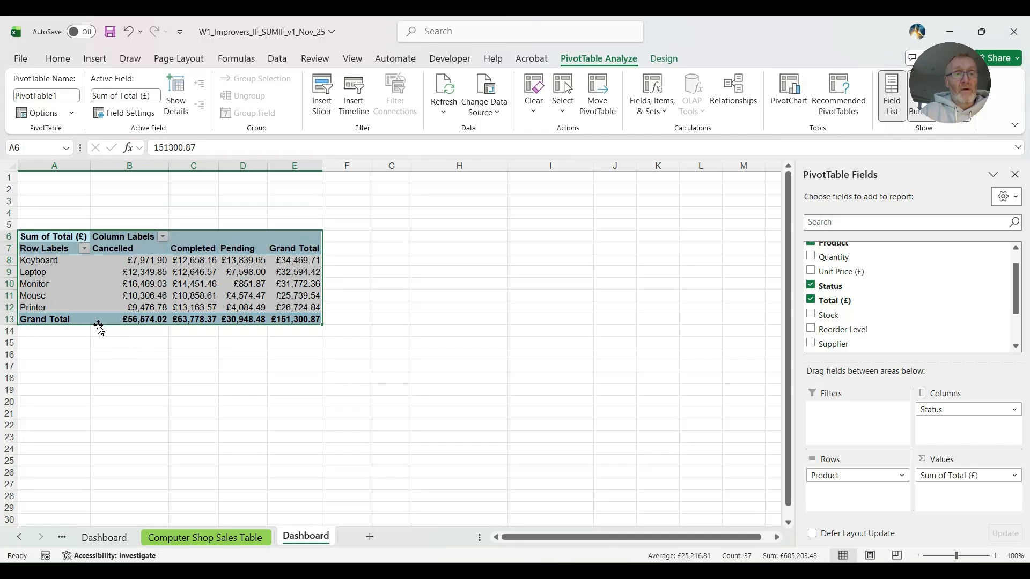
pyautogui.click(430, 335)
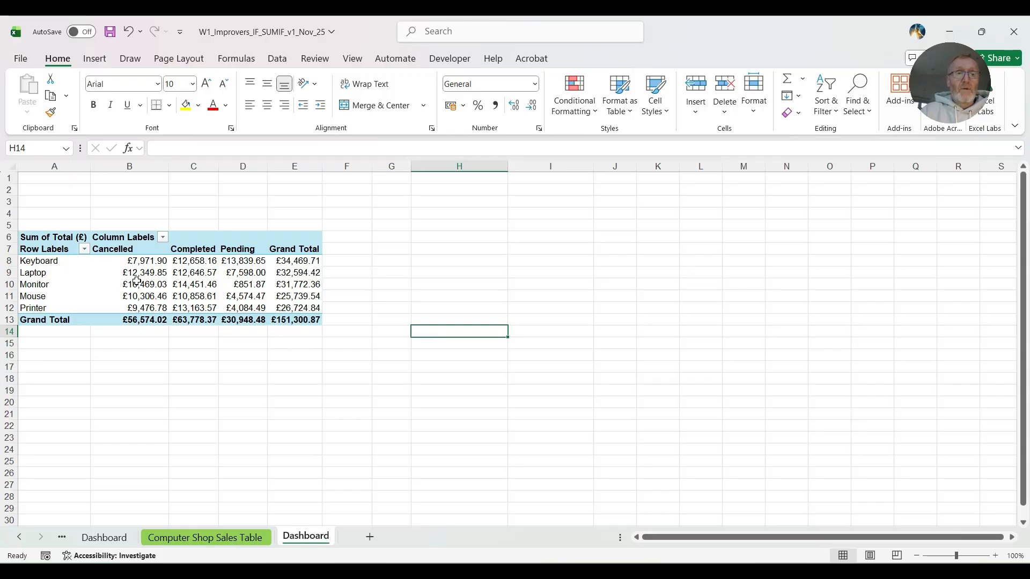
# Step: Try a Total (£) slicer for the PivotTable and delete it
pyautogui.click(36, 272)
pyautogui.click(46, 249)
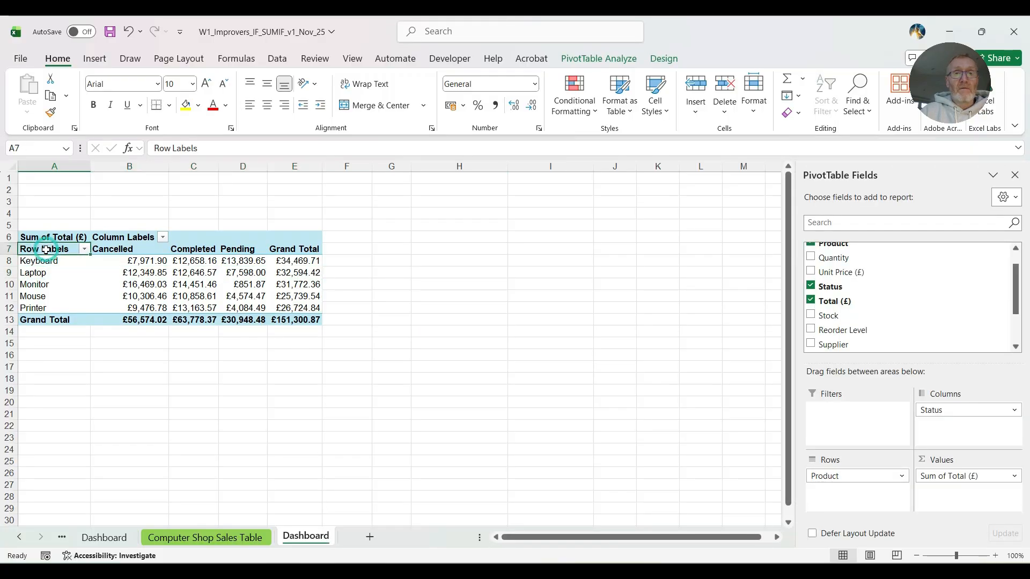
pyautogui.click(605, 61)
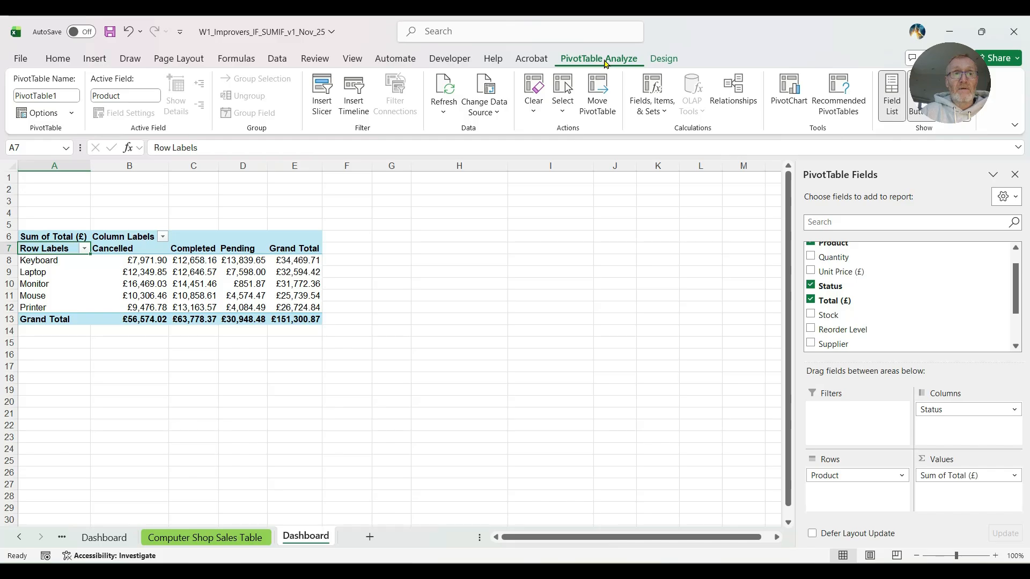
pyautogui.click(661, 60)
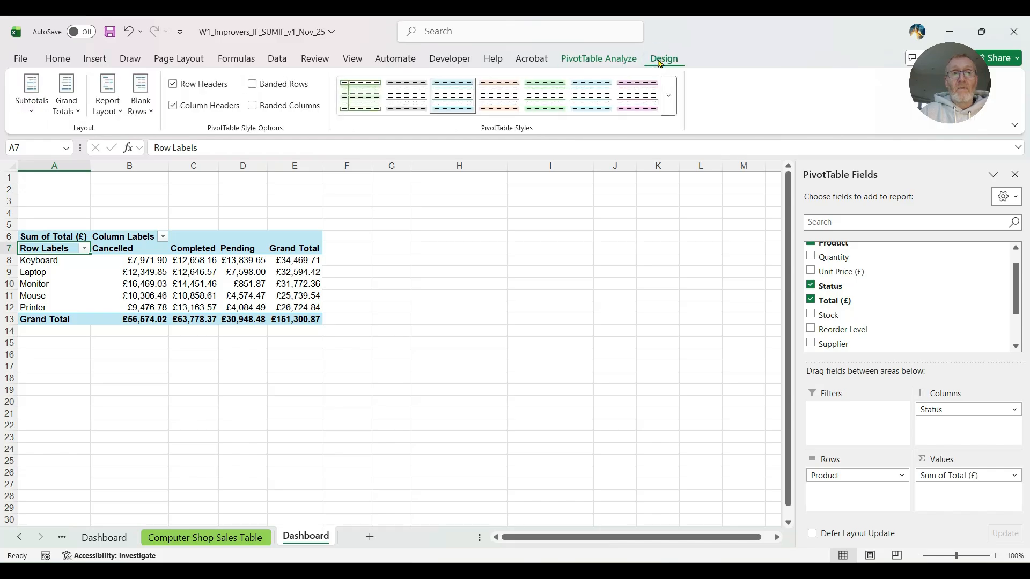
pyautogui.click(636, 62)
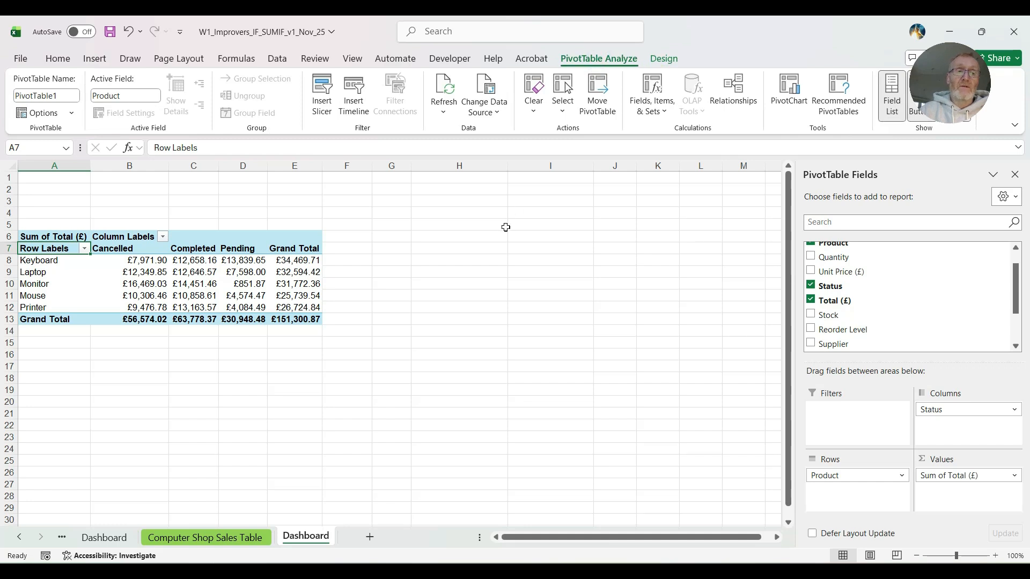
pyautogui.click(321, 85)
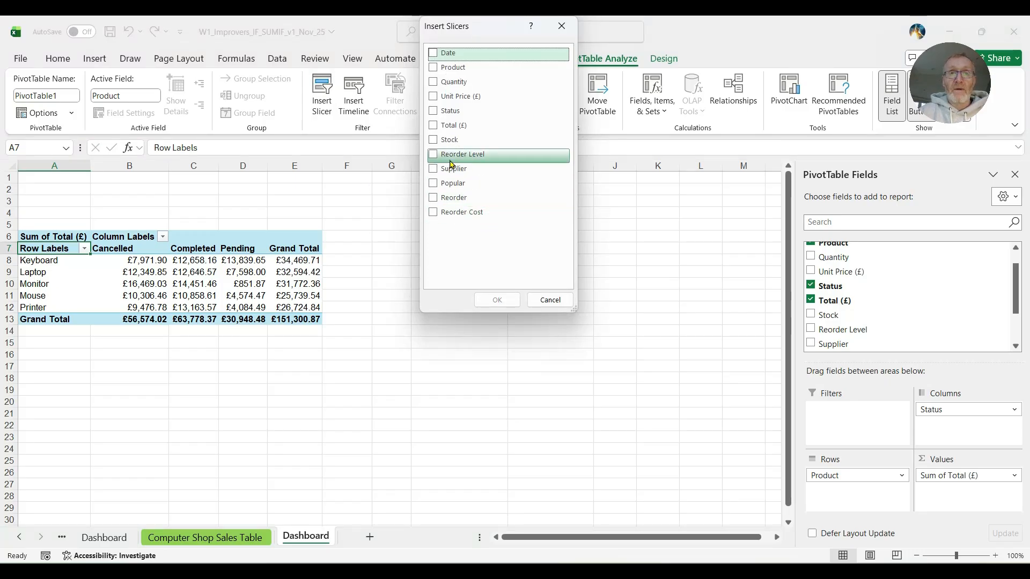
pyautogui.click(434, 127)
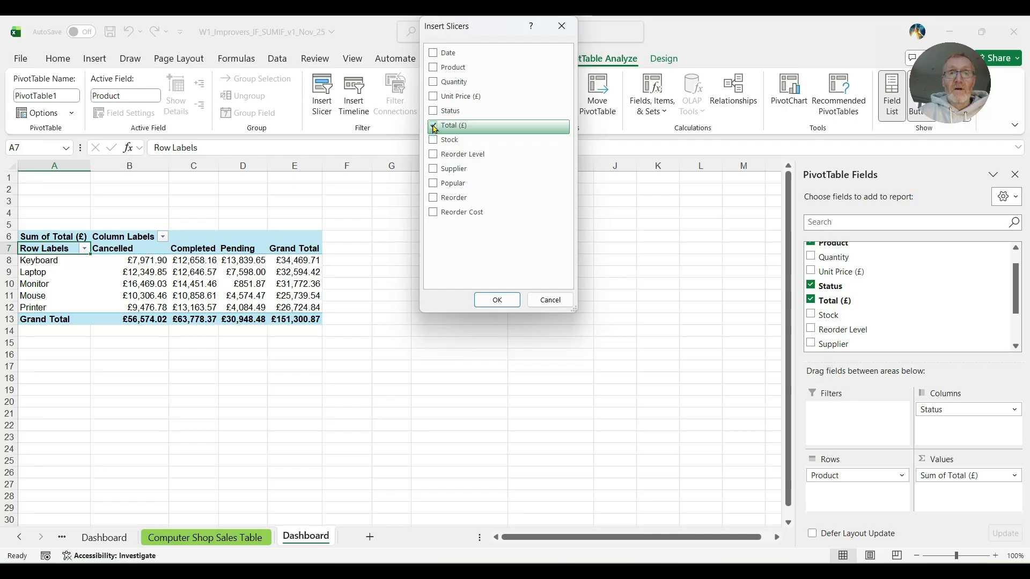
pyautogui.click(497, 300)
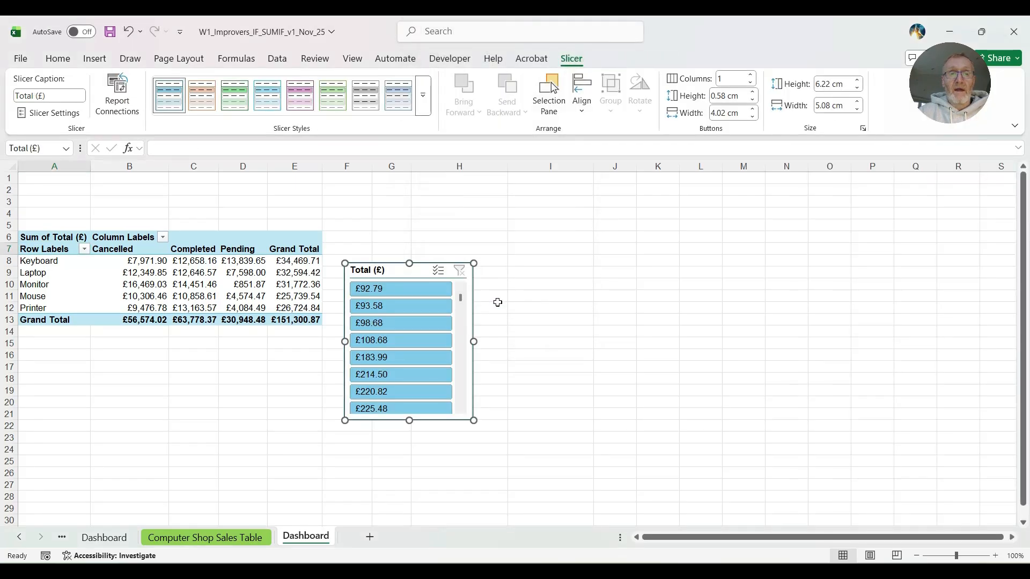
pyautogui.press('Delete')
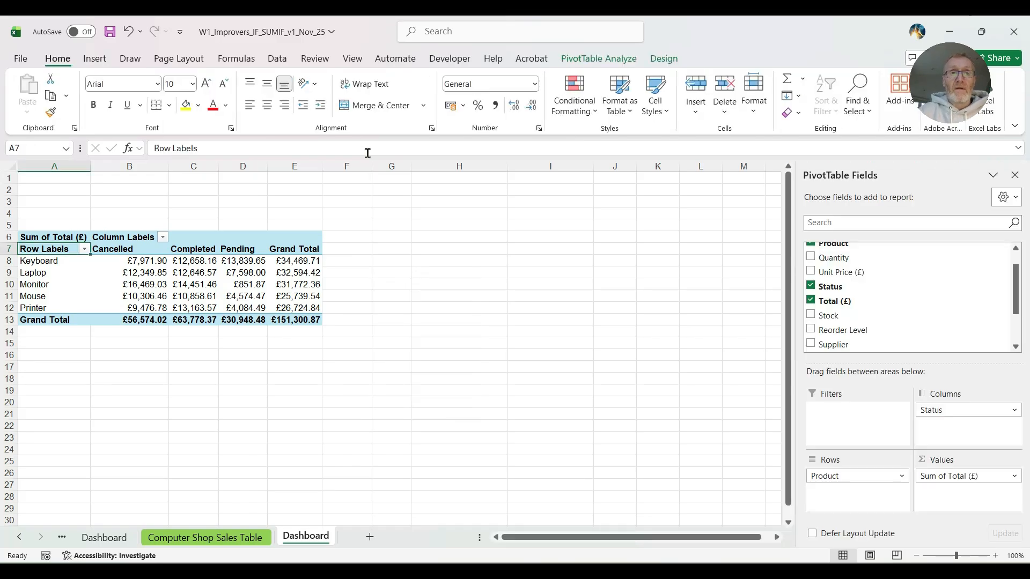
# Step: Insert a Status slicer for the PivotTable and resize it to about 3 cm high and 5.3 cm wide
pyautogui.click(266, 240)
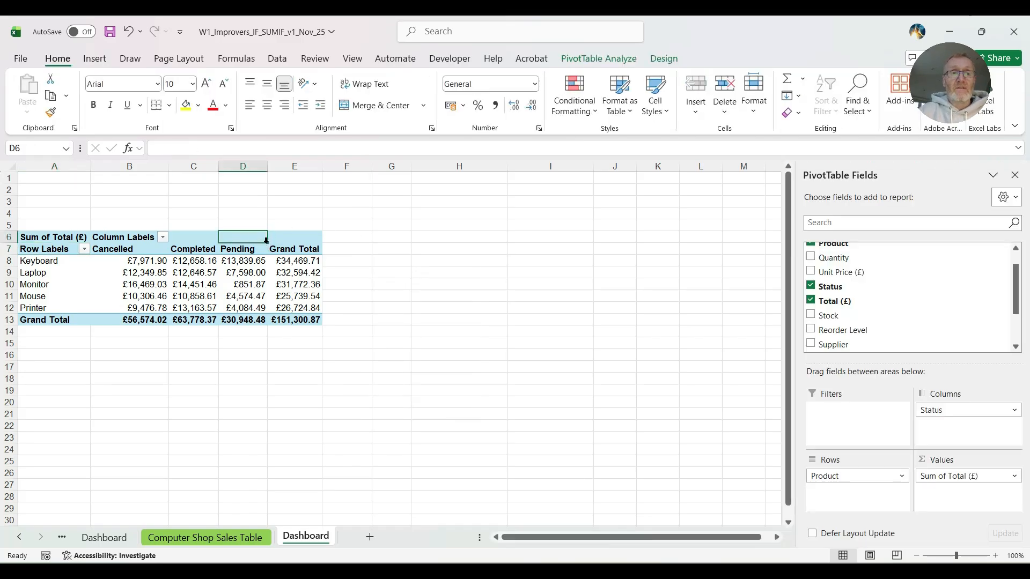
pyautogui.click(54, 249)
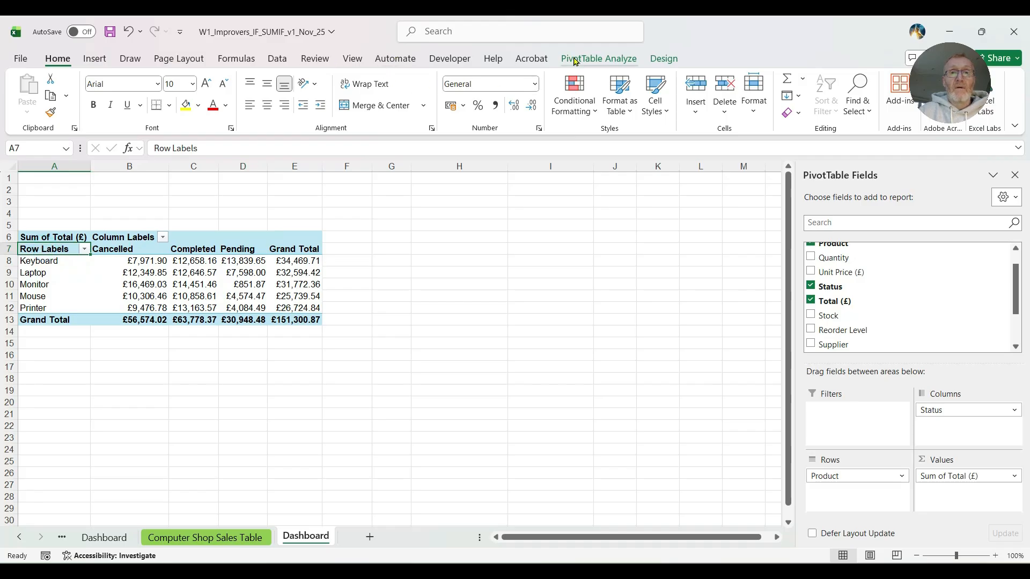
pyautogui.click(596, 59)
pyautogui.click(320, 91)
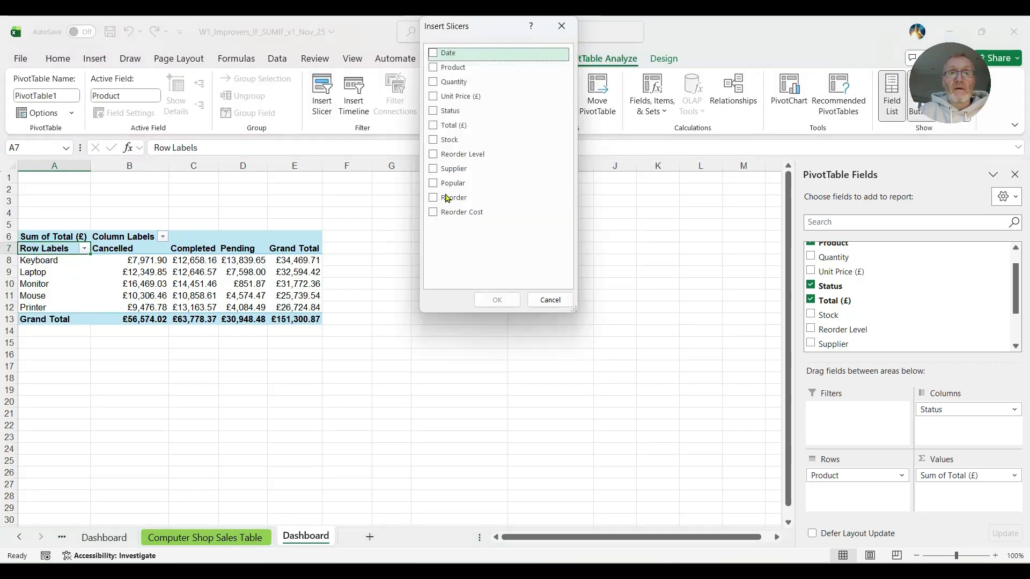
pyautogui.click(433, 110)
pyautogui.click(497, 301)
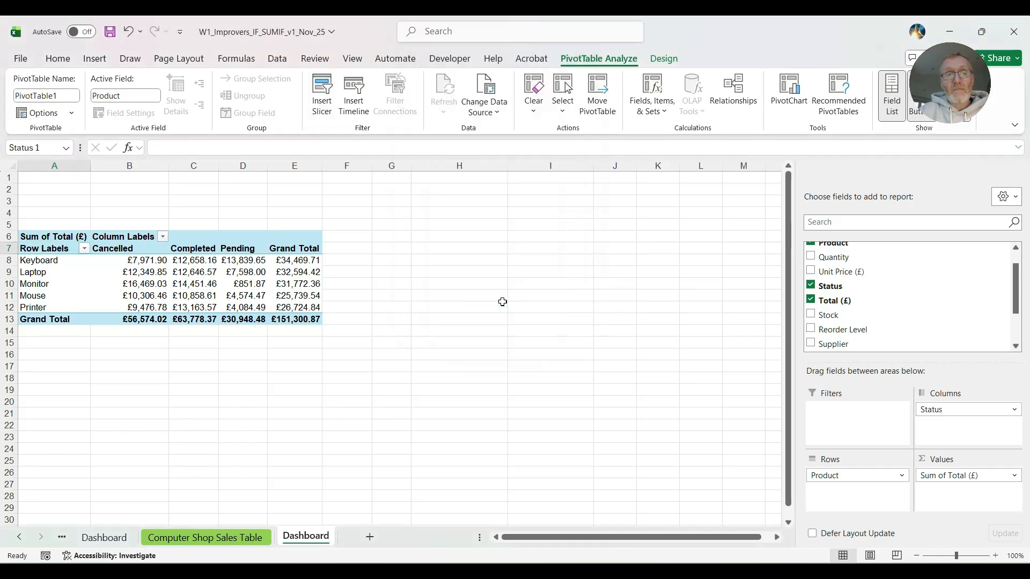
pyautogui.moveTo(472, 422); pyautogui.dragTo(479, 342)
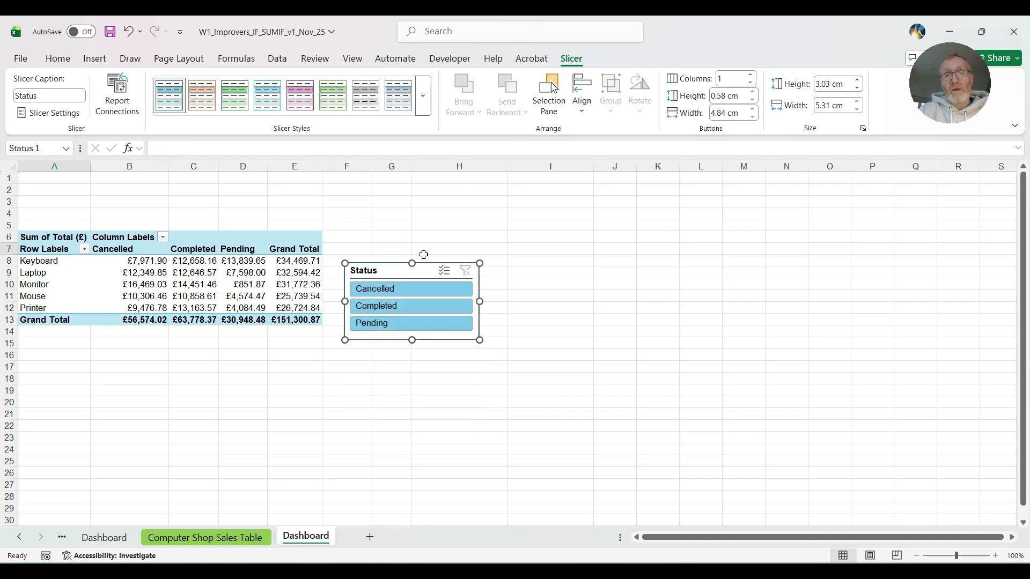
# Step: Move the PivotTable down so it starts in cell A13 and place the Status slicer directly above it
pyautogui.moveTo(402, 268); pyautogui.dragTo(431, 187)
pyautogui.click(29, 236)
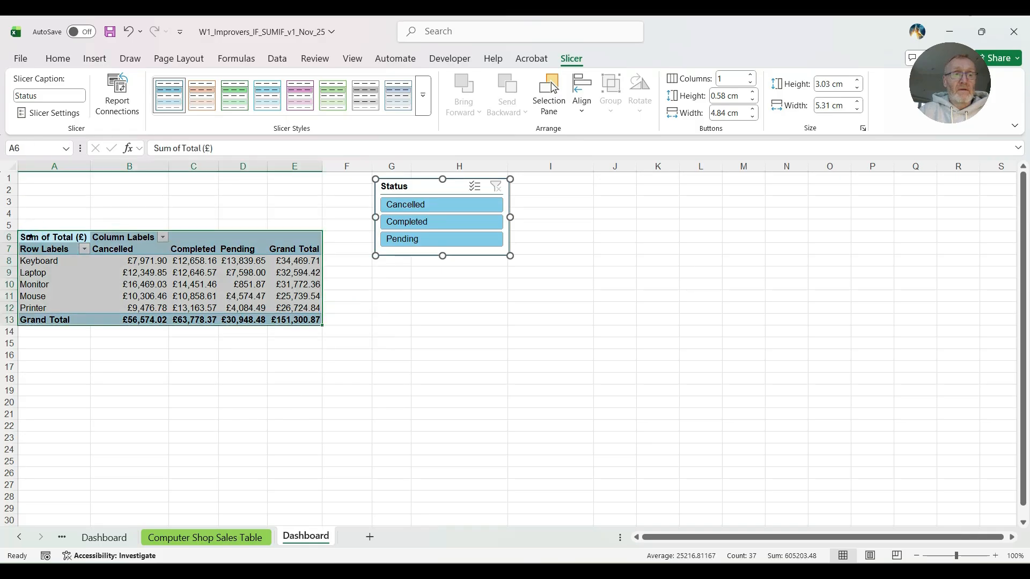
pyautogui.moveTo(93, 327); pyautogui.dragTo(95, 432)
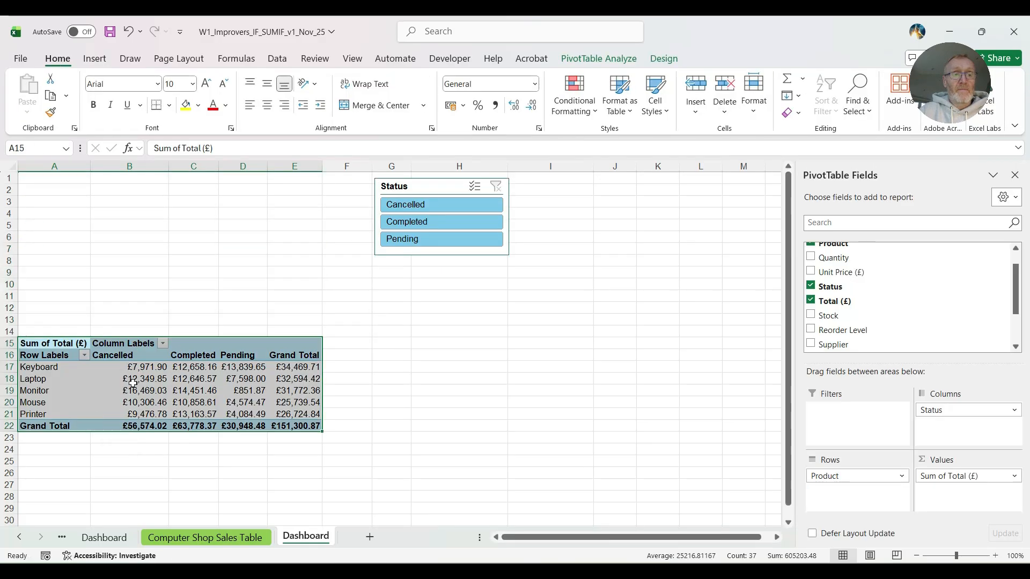
pyautogui.moveTo(416, 186); pyautogui.dragTo(79, 229)
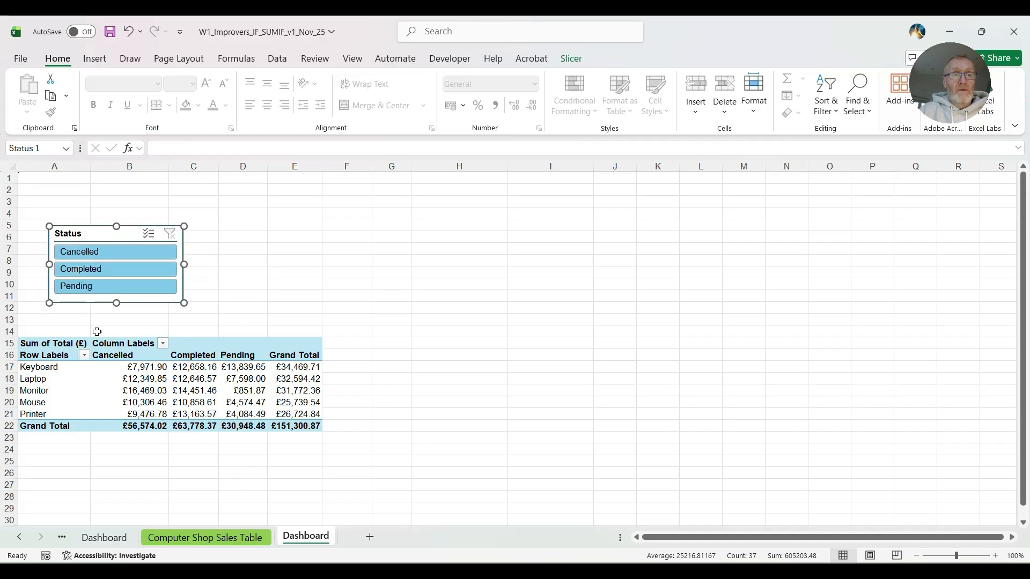
pyautogui.moveTo(56, 345)
pyautogui.mouseDown()
pyautogui.moveTo(203, 379)
pyautogui.moveTo(305, 426)
pyautogui.mouseUp()
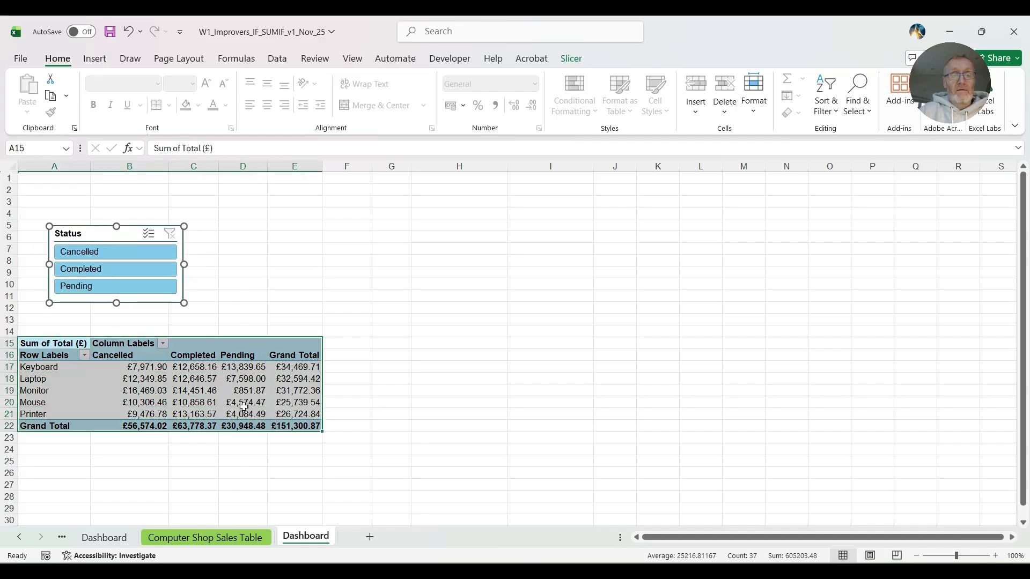
pyautogui.moveTo(129, 342); pyautogui.dragTo(132, 320)
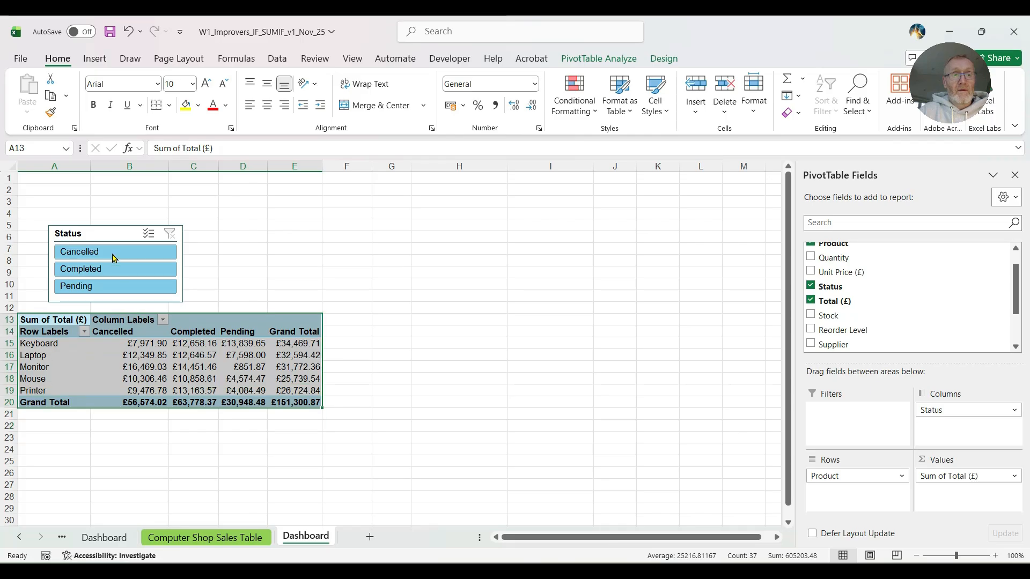
# Step: Filter the PivotTable by Cancelled, Completed and Pending in turn with the Status slicer, and clear the filter
pyautogui.click(107, 250)
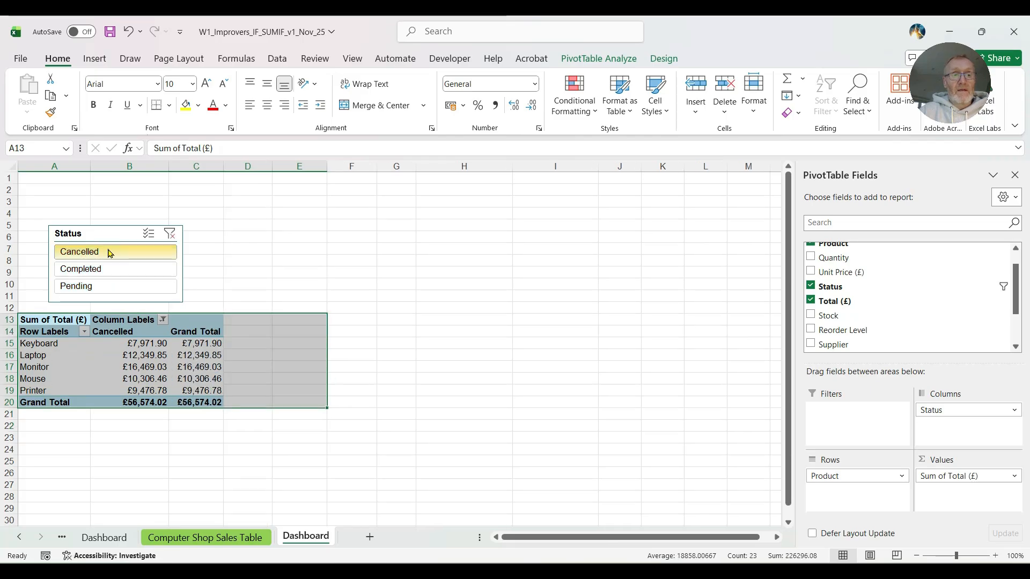
pyautogui.click(98, 271)
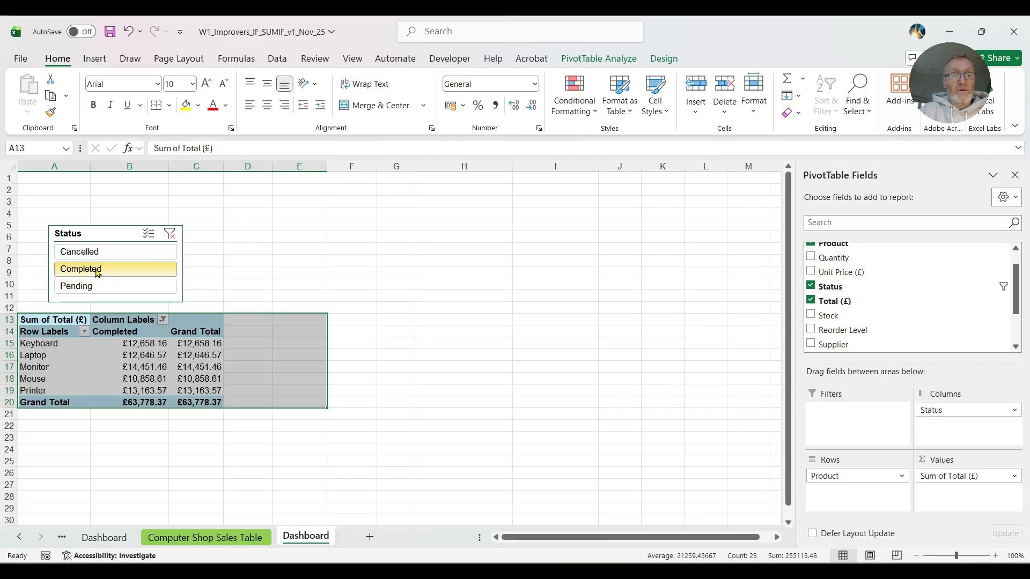
pyautogui.click(93, 288)
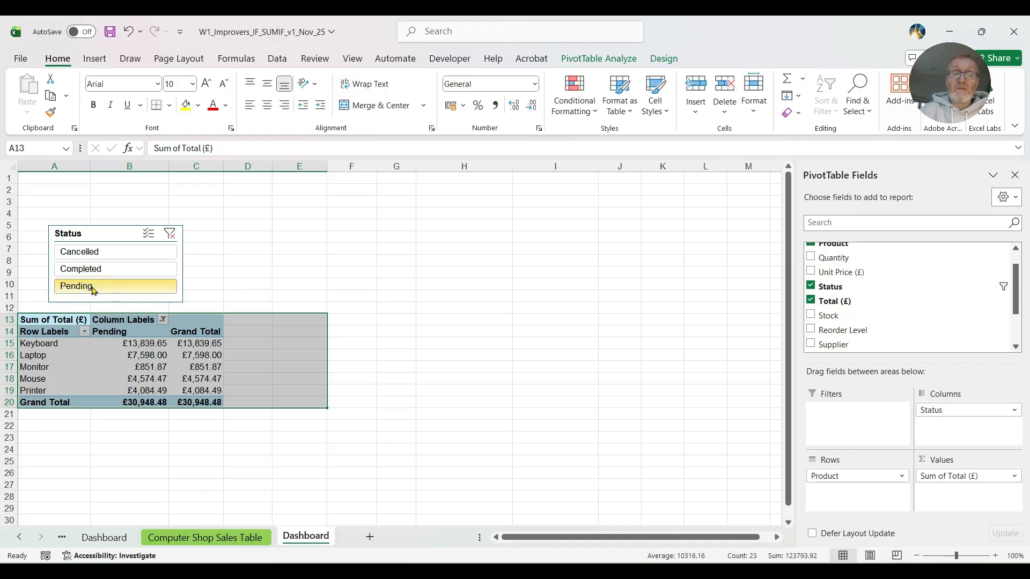
pyautogui.click(95, 252)
pyautogui.click(95, 271)
pyautogui.click(92, 287)
pyautogui.click(97, 252)
pyautogui.click(171, 235)
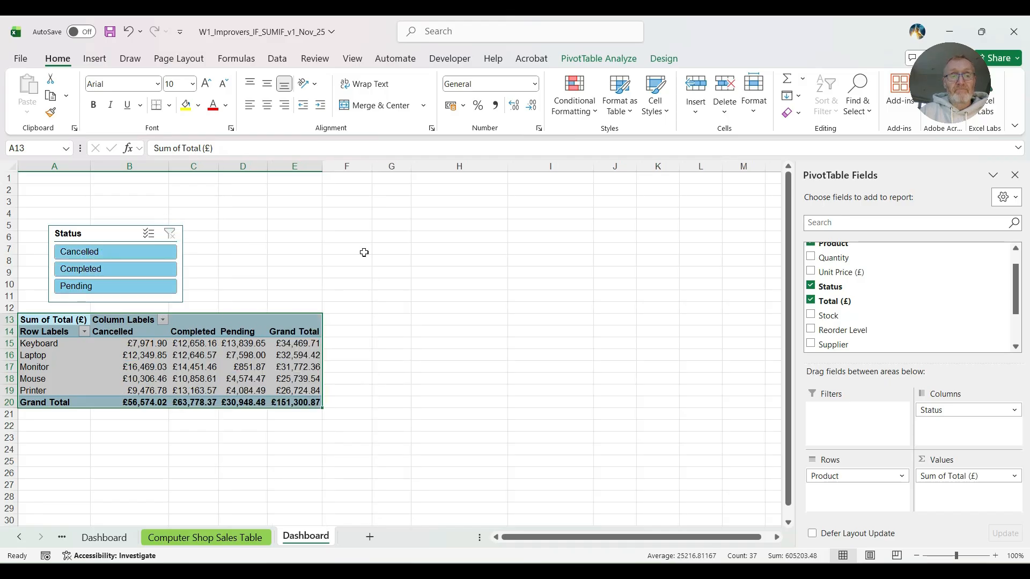
pyautogui.click(390, 284)
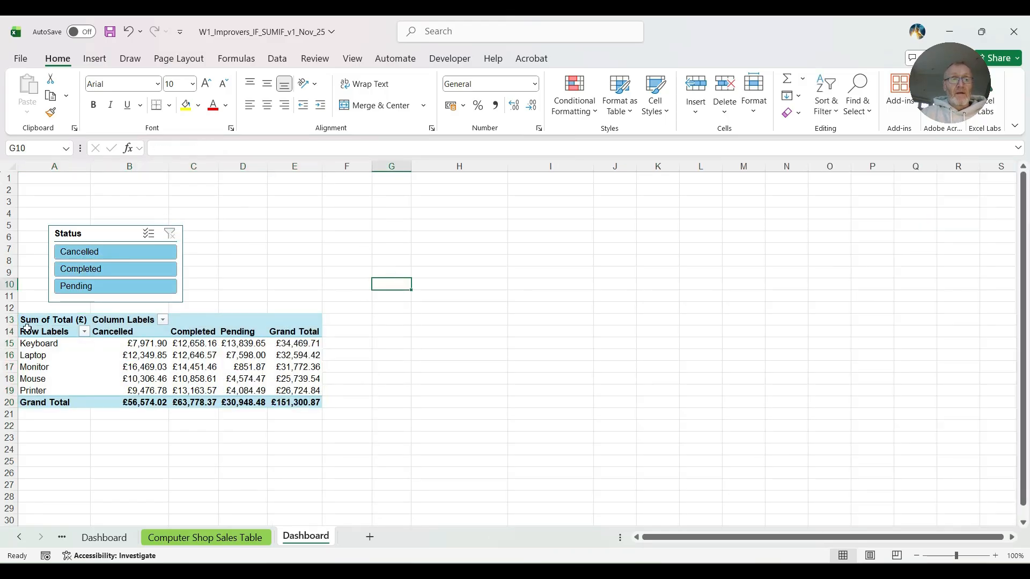
# Step: Insert a Clustered Bar PivotChart based on the PivotTable
pyautogui.click(27, 330)
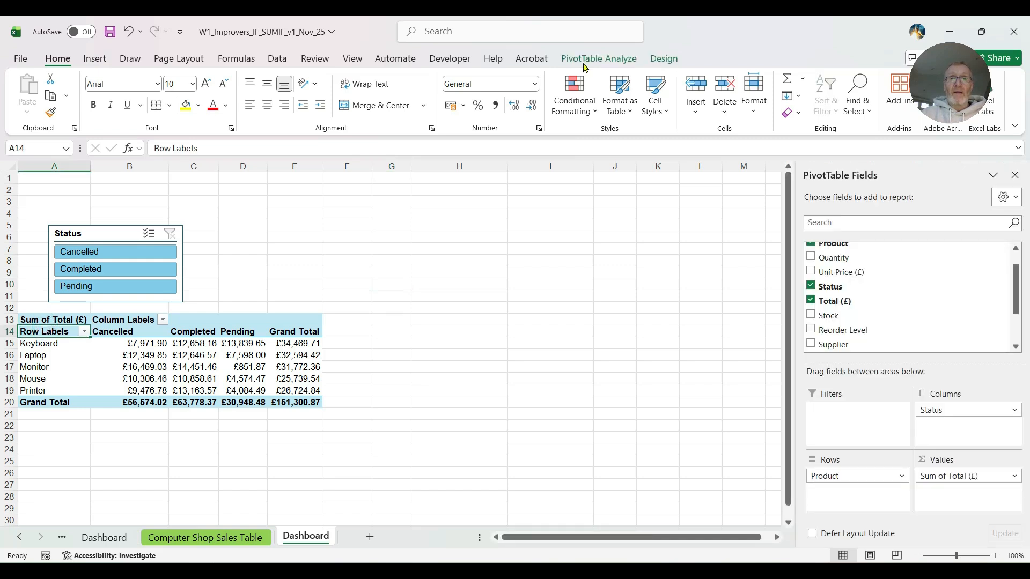
pyautogui.click(589, 60)
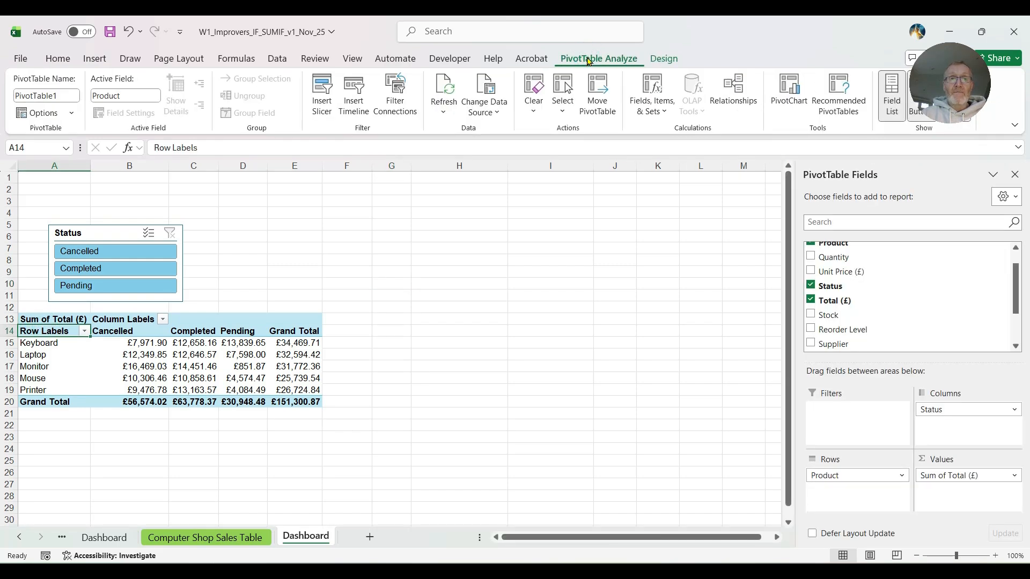
pyautogui.click(663, 58)
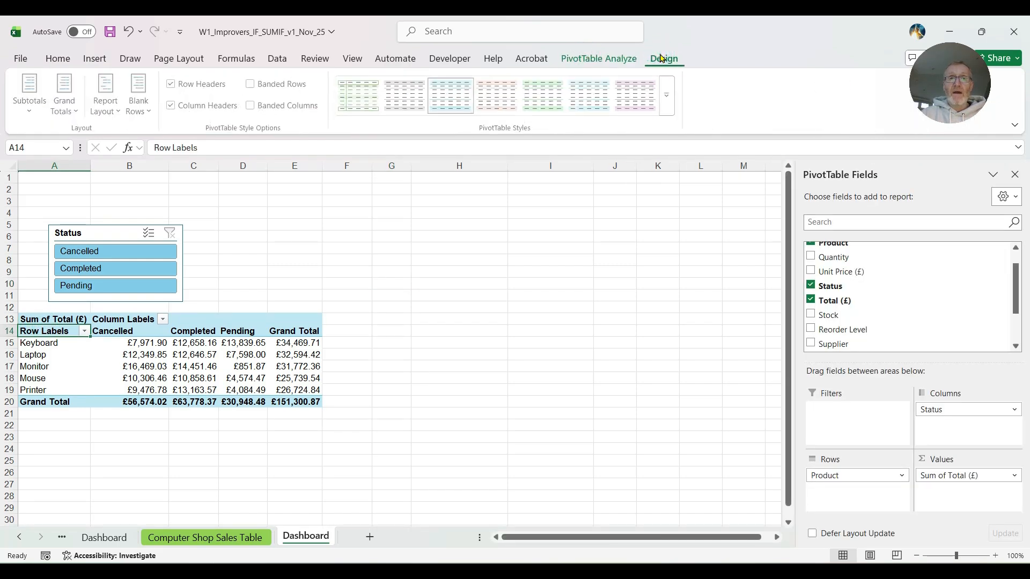
pyautogui.click(605, 60)
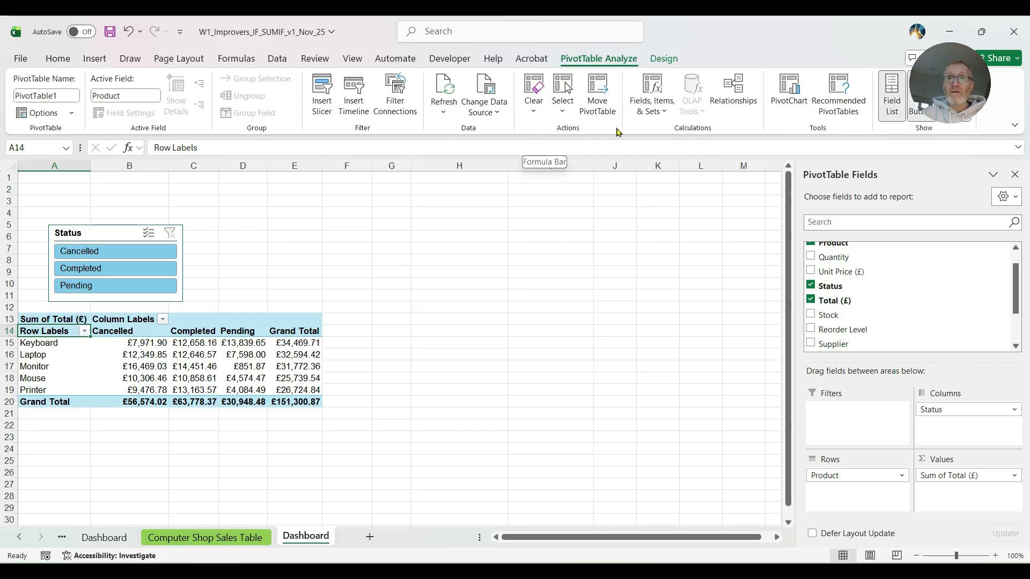
pyautogui.click(792, 87)
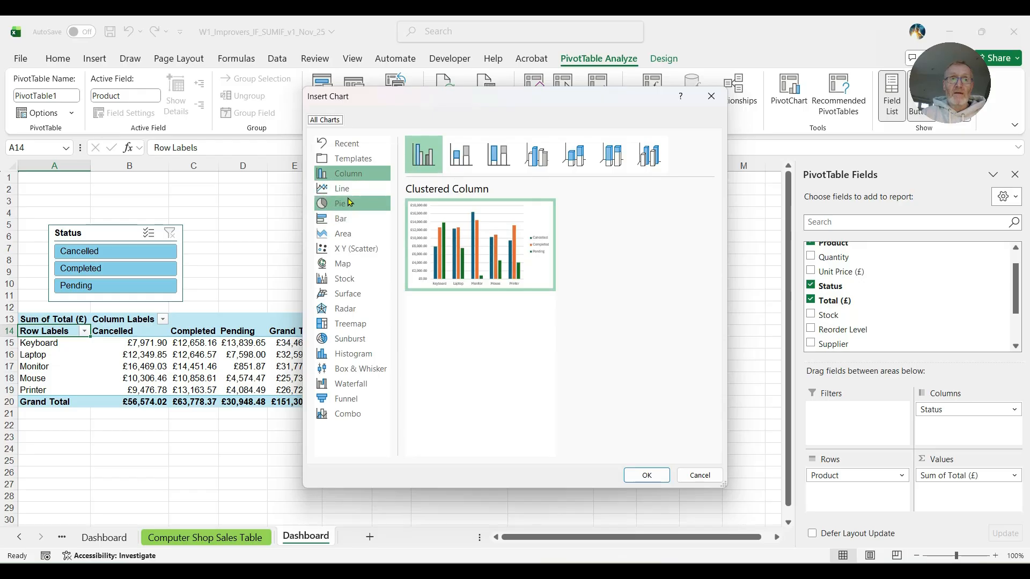
pyautogui.click(354, 177)
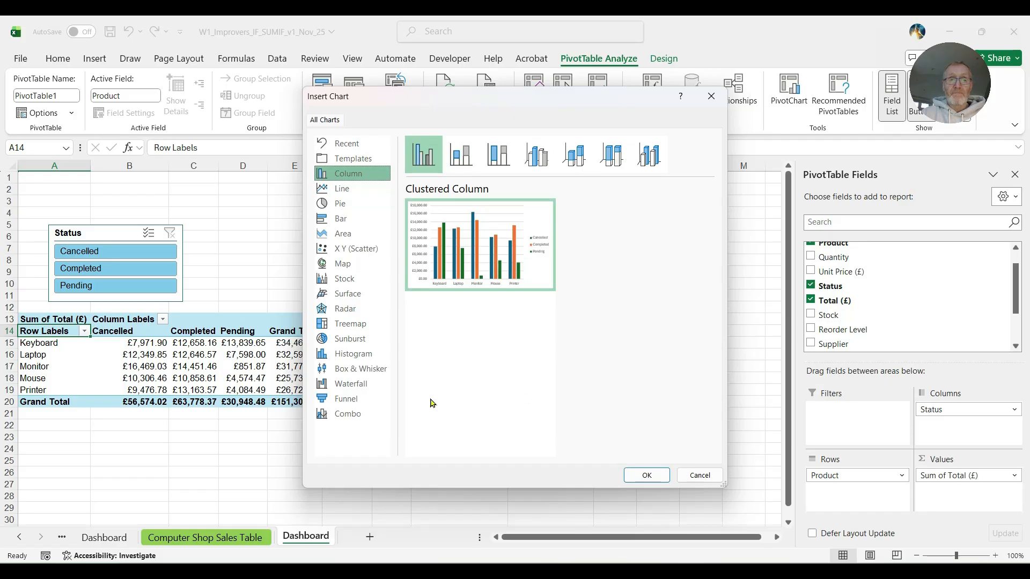
pyautogui.click(347, 219)
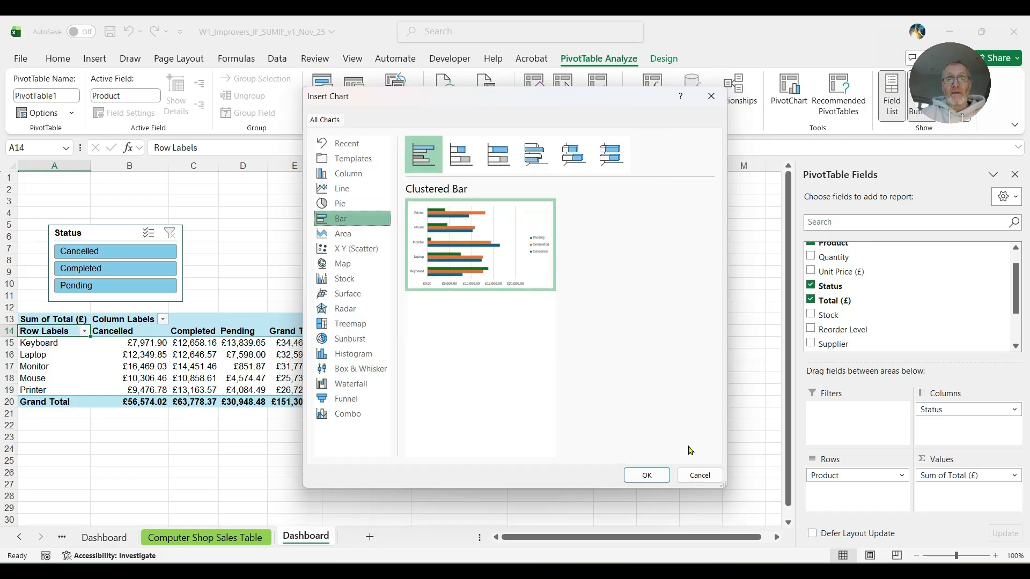
pyautogui.click(647, 475)
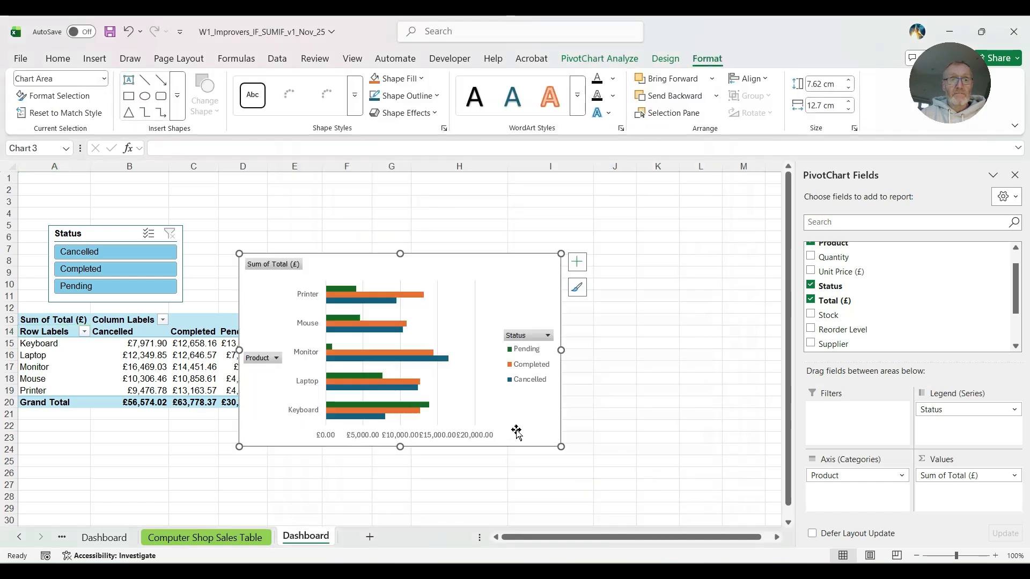
# Step: Place the PivotChart directly below the PivotTable and shrink it to about 6.9 cm high and 11.1 cm wide
pyautogui.moveTo(447, 255); pyautogui.dragTo(264, 409)
pyautogui.scroll(-2, 457, 318)
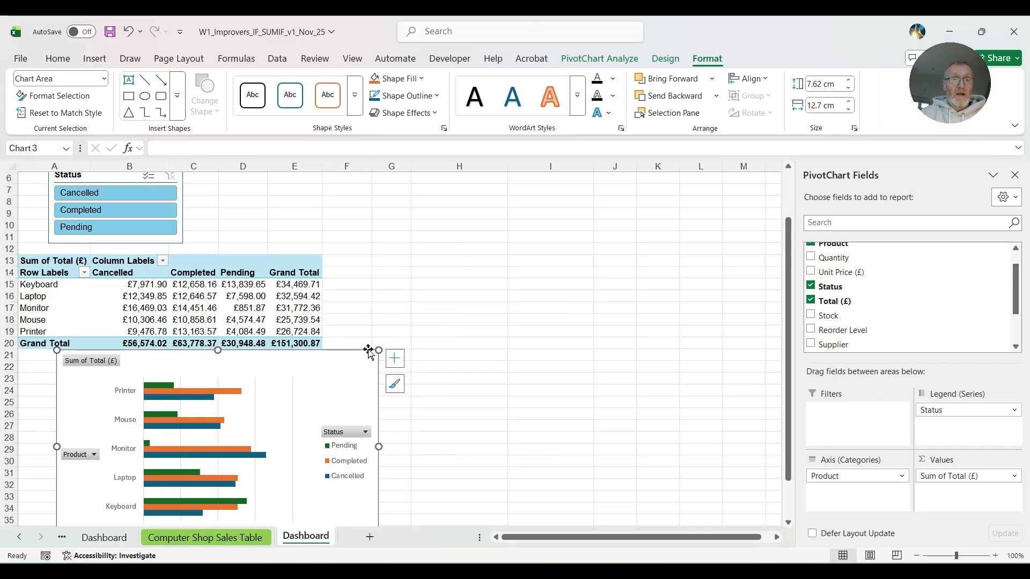
pyautogui.moveTo(378, 350); pyautogui.dragTo(275, 385)
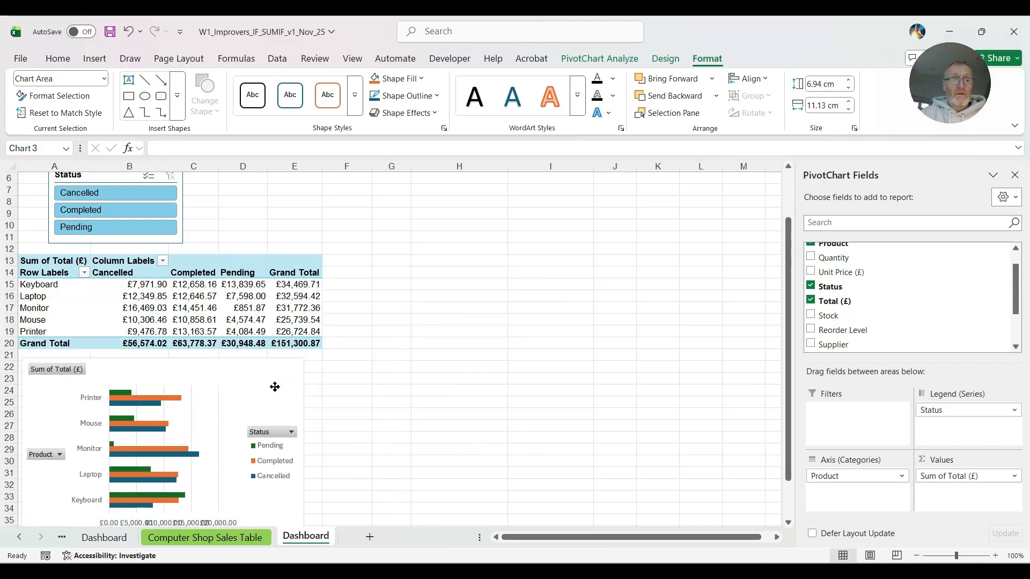
pyautogui.scroll(-1, 397, 370)
pyautogui.scroll(-1, 417, 364)
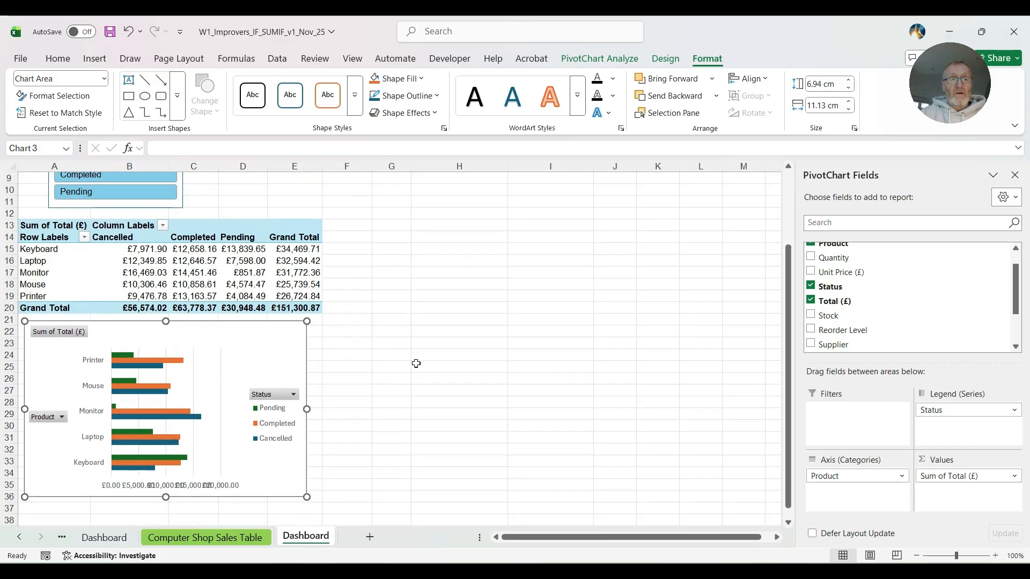
pyautogui.scroll(1, 418, 359)
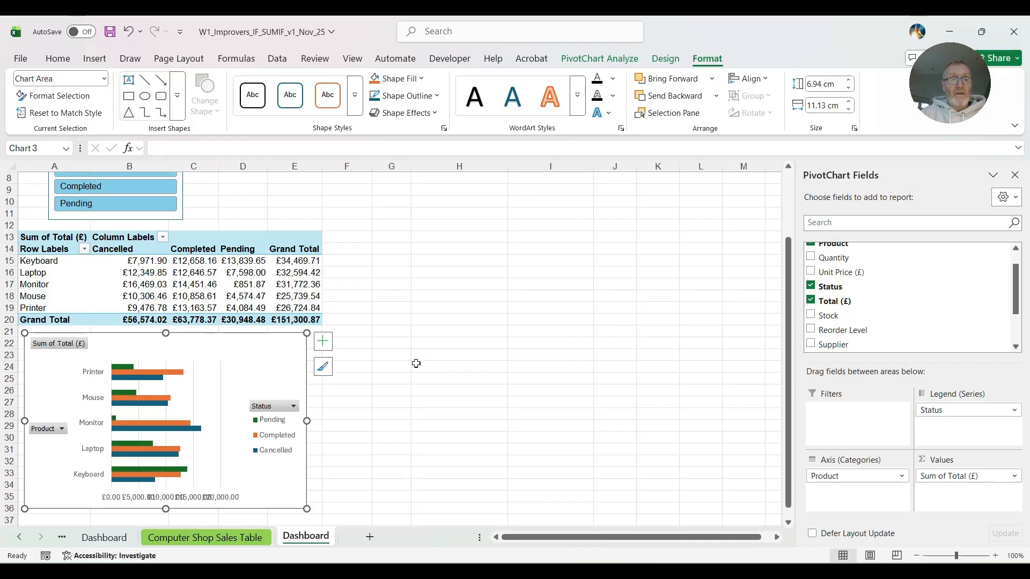
# Step: Close the field list, zoom the sheet to 85%, and filter the PivotTable and chart by each status, ending on Cancelled
pyautogui.click(1014, 175)
pyautogui.keyDown('ctrl'); pyautogui.scroll(-3, 460, 335); pyautogui.keyUp('ctrl')
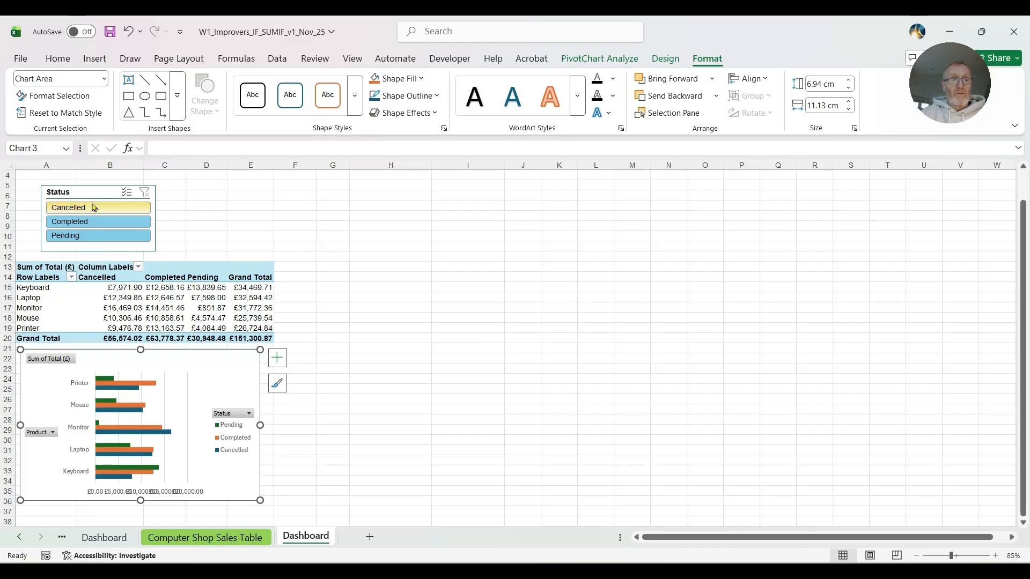
pyautogui.click(112, 210)
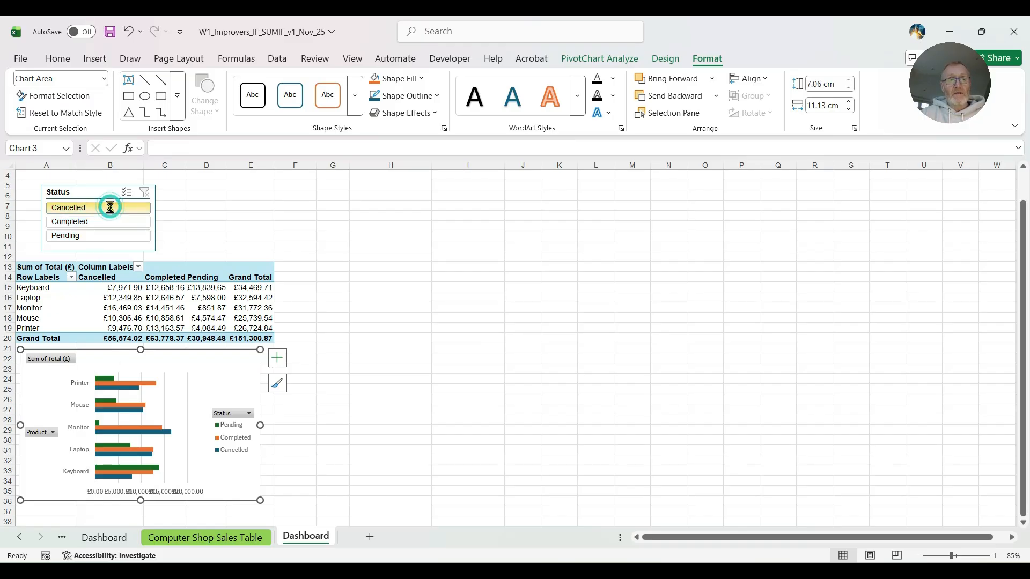
pyautogui.click(109, 220)
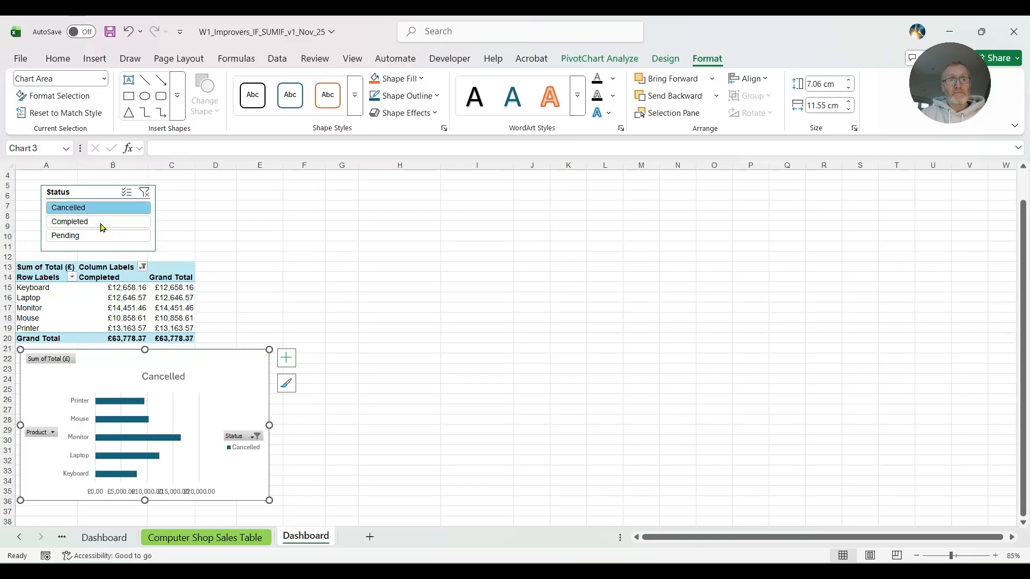
pyautogui.click(98, 236)
pyautogui.click(99, 219)
pyautogui.click(99, 210)
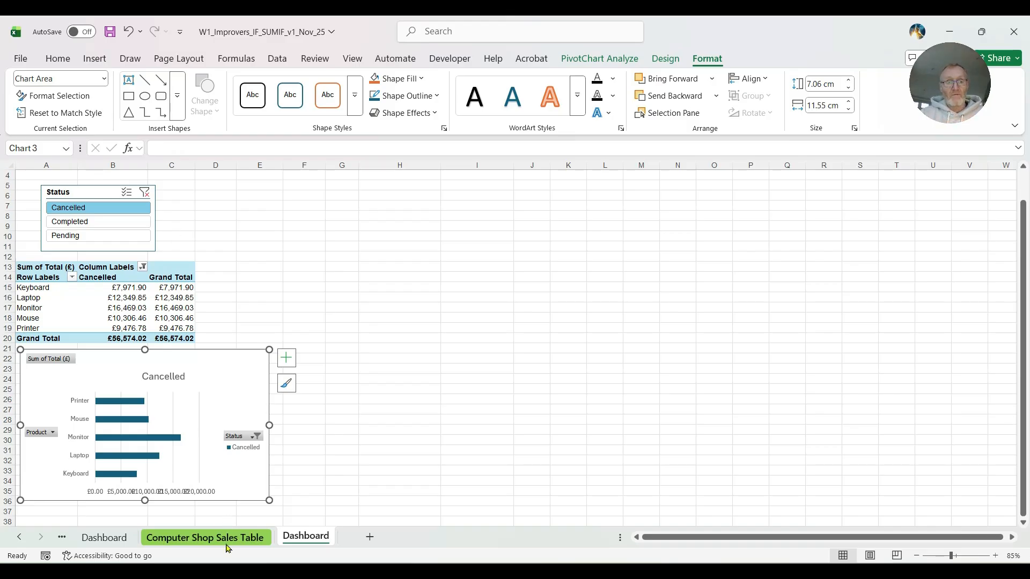
pyautogui.scroll(1, 276, 300)
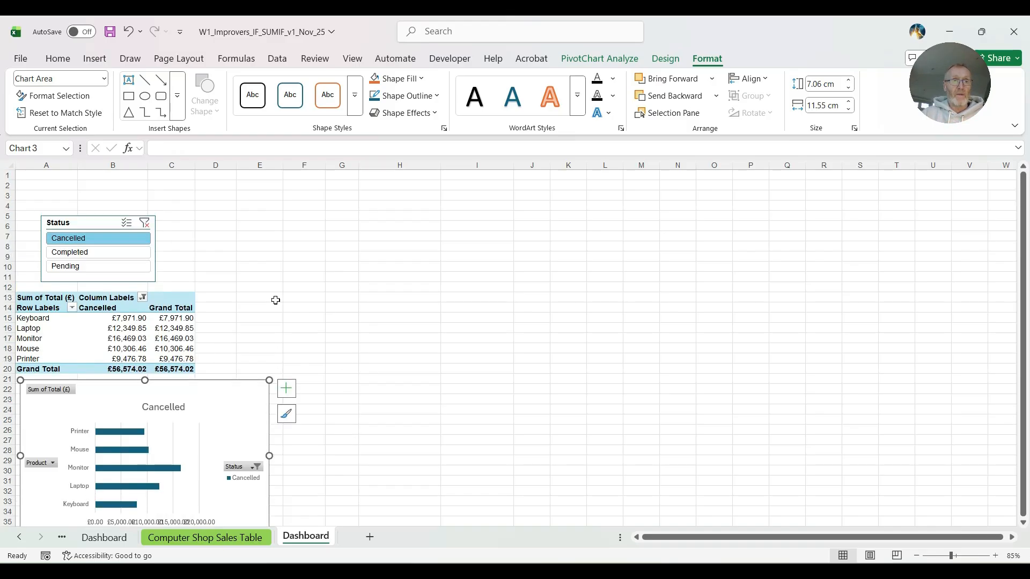
# Step: On the Computer Sales Overview dashboard, drill into the Completed total for Keyboard and delete the resulting detail sheet
pyautogui.click(104, 537)
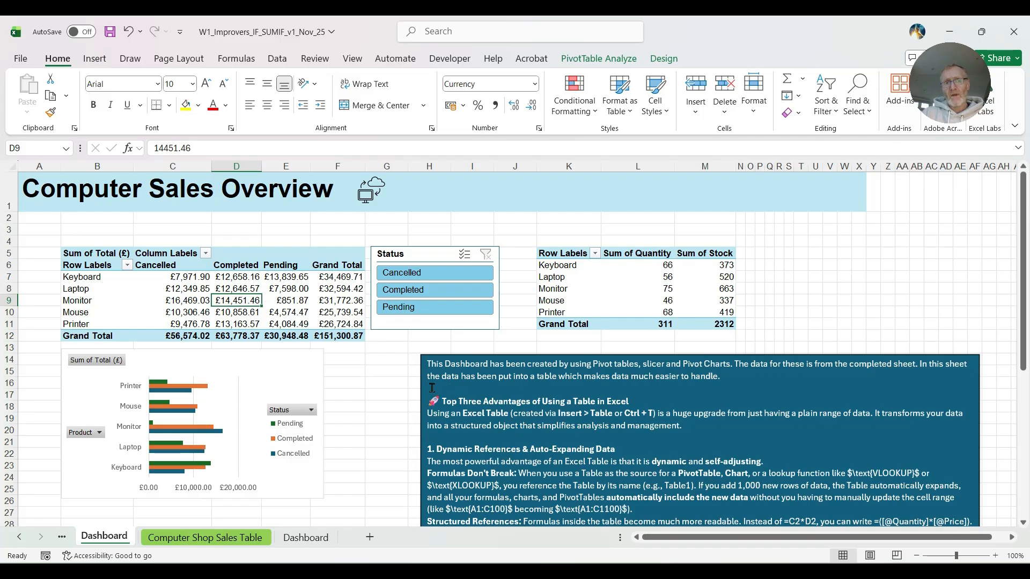
pyautogui.click(189, 310)
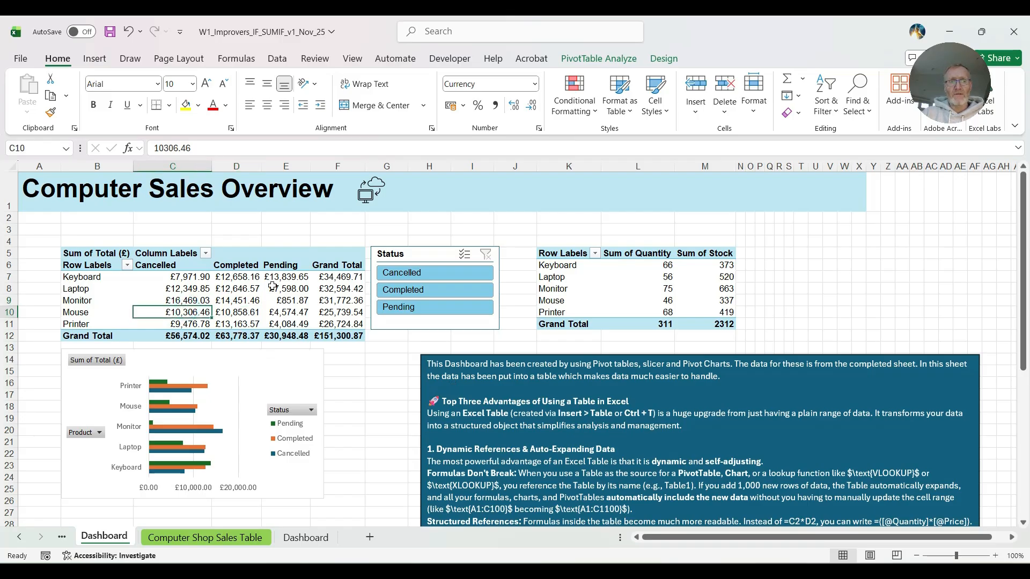
pyautogui.doubleClick(239, 277)
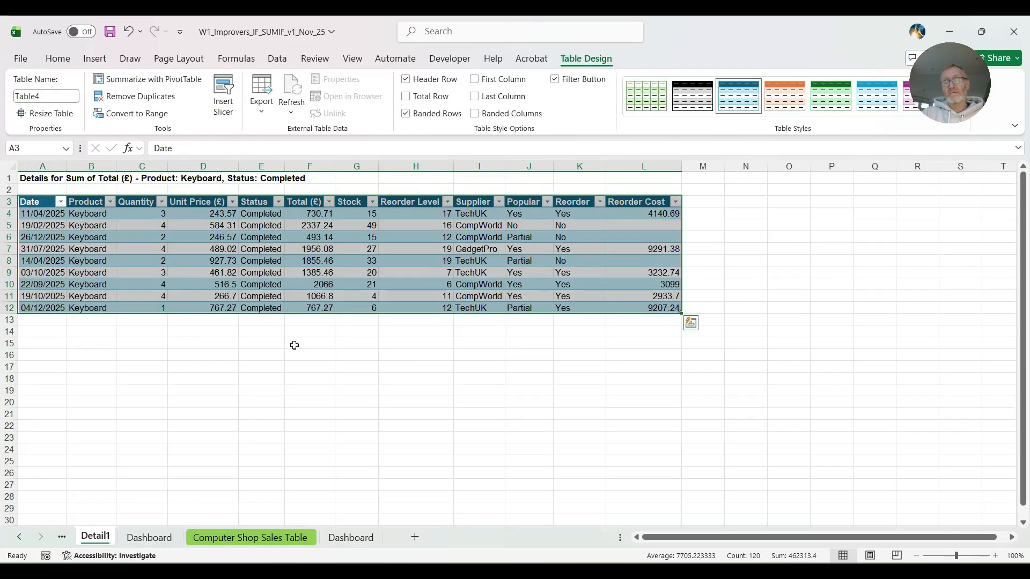
pyautogui.rightClick(90, 538)
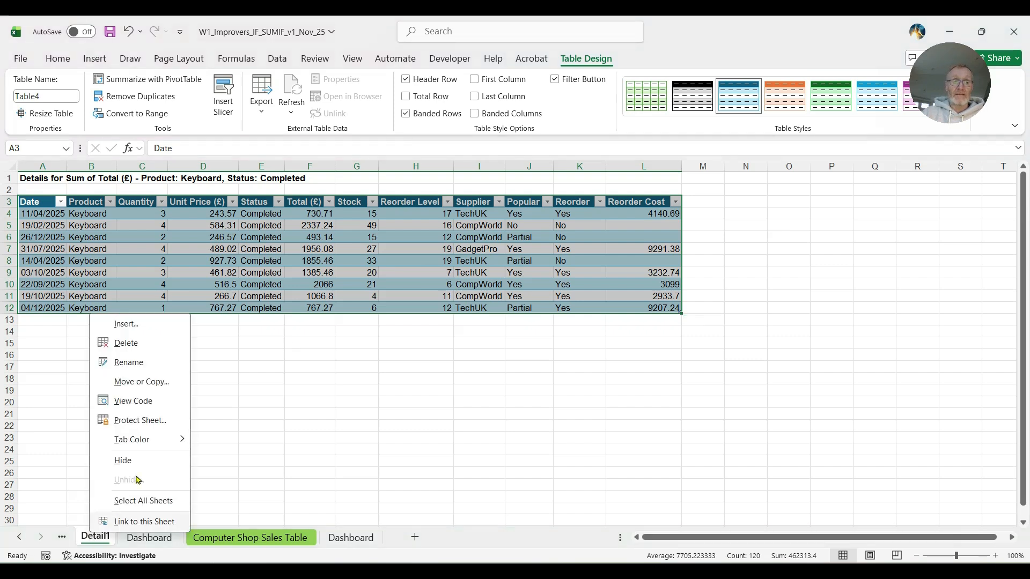
pyautogui.click(144, 353)
pyautogui.click(491, 331)
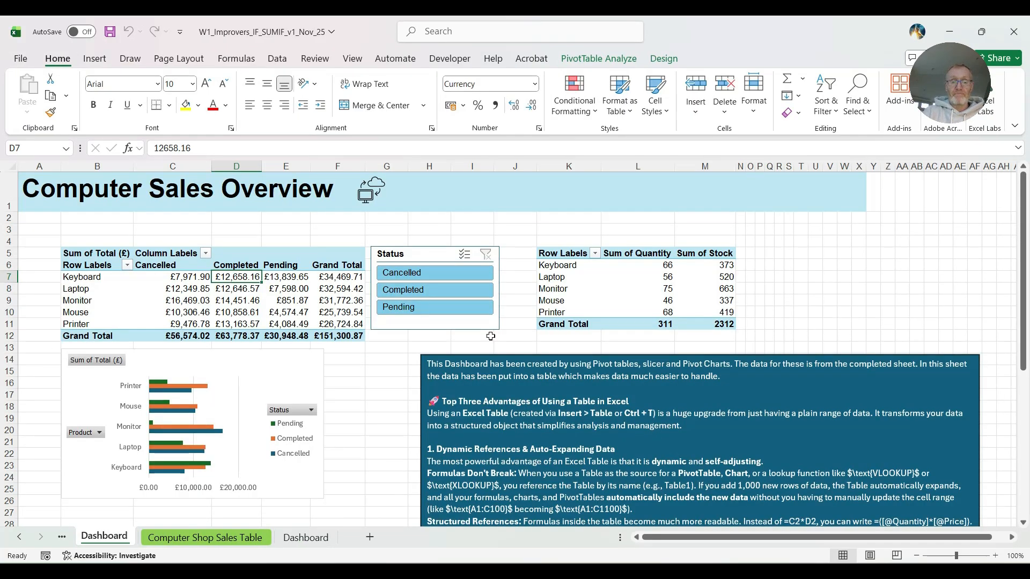
pyautogui.press('super+i')
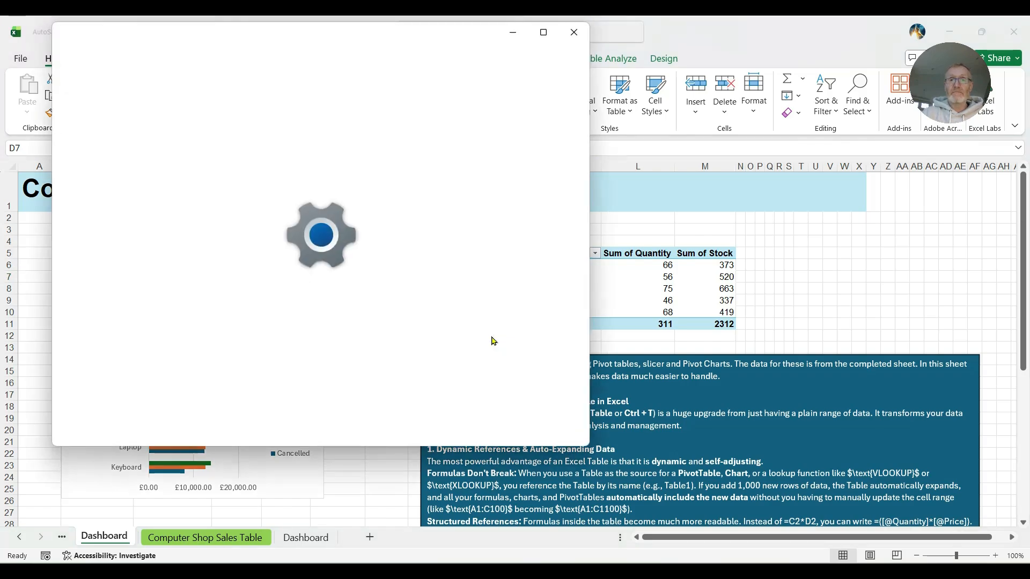